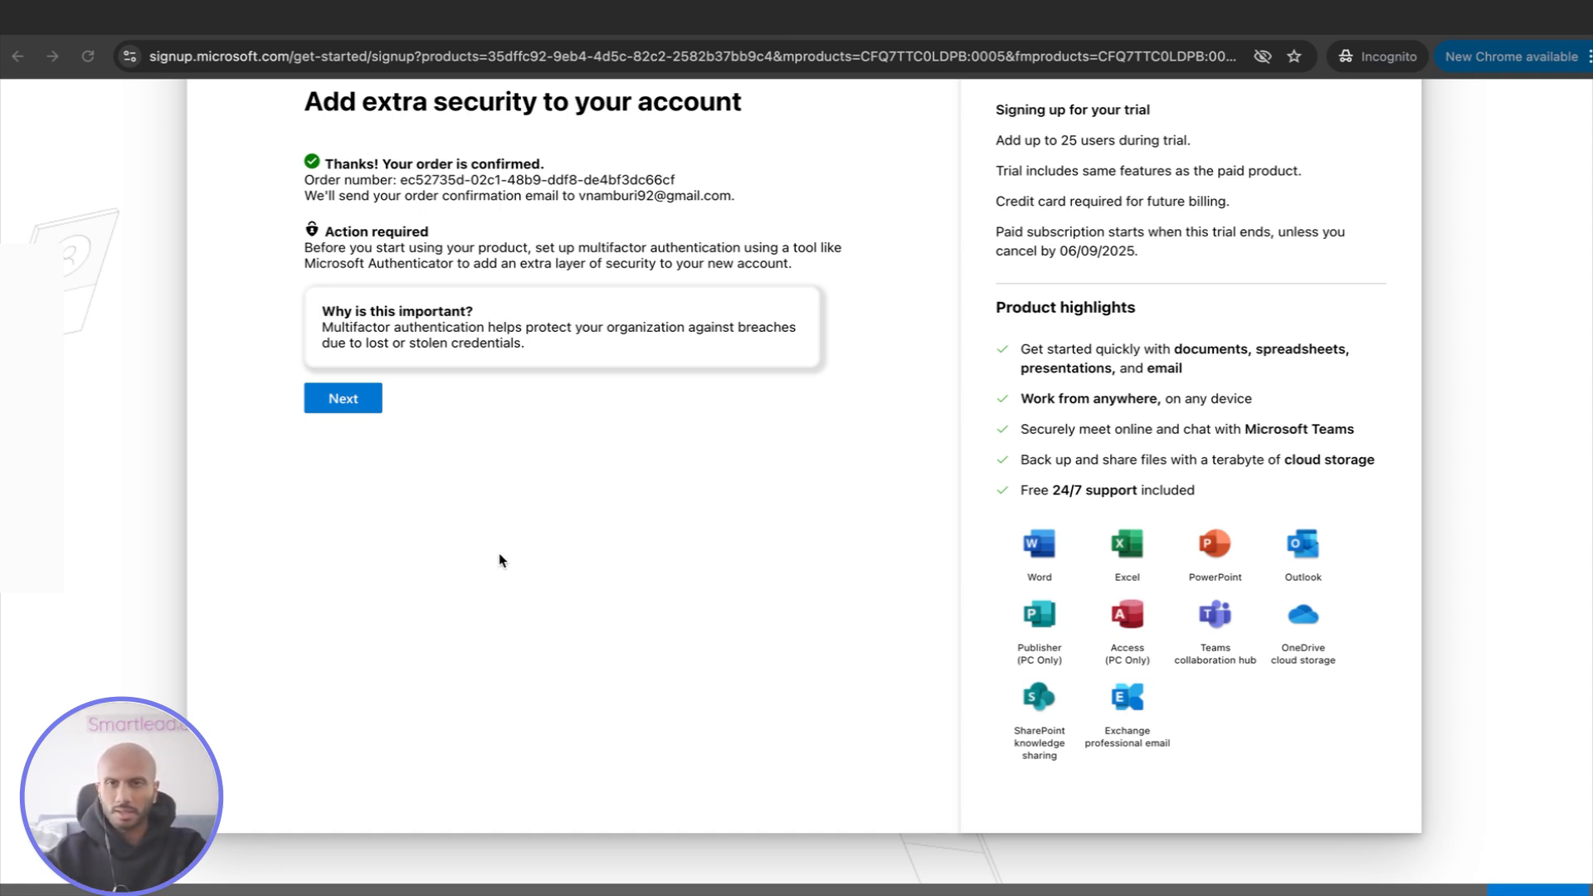
double_click(554, 326)
left_click(531, 435)
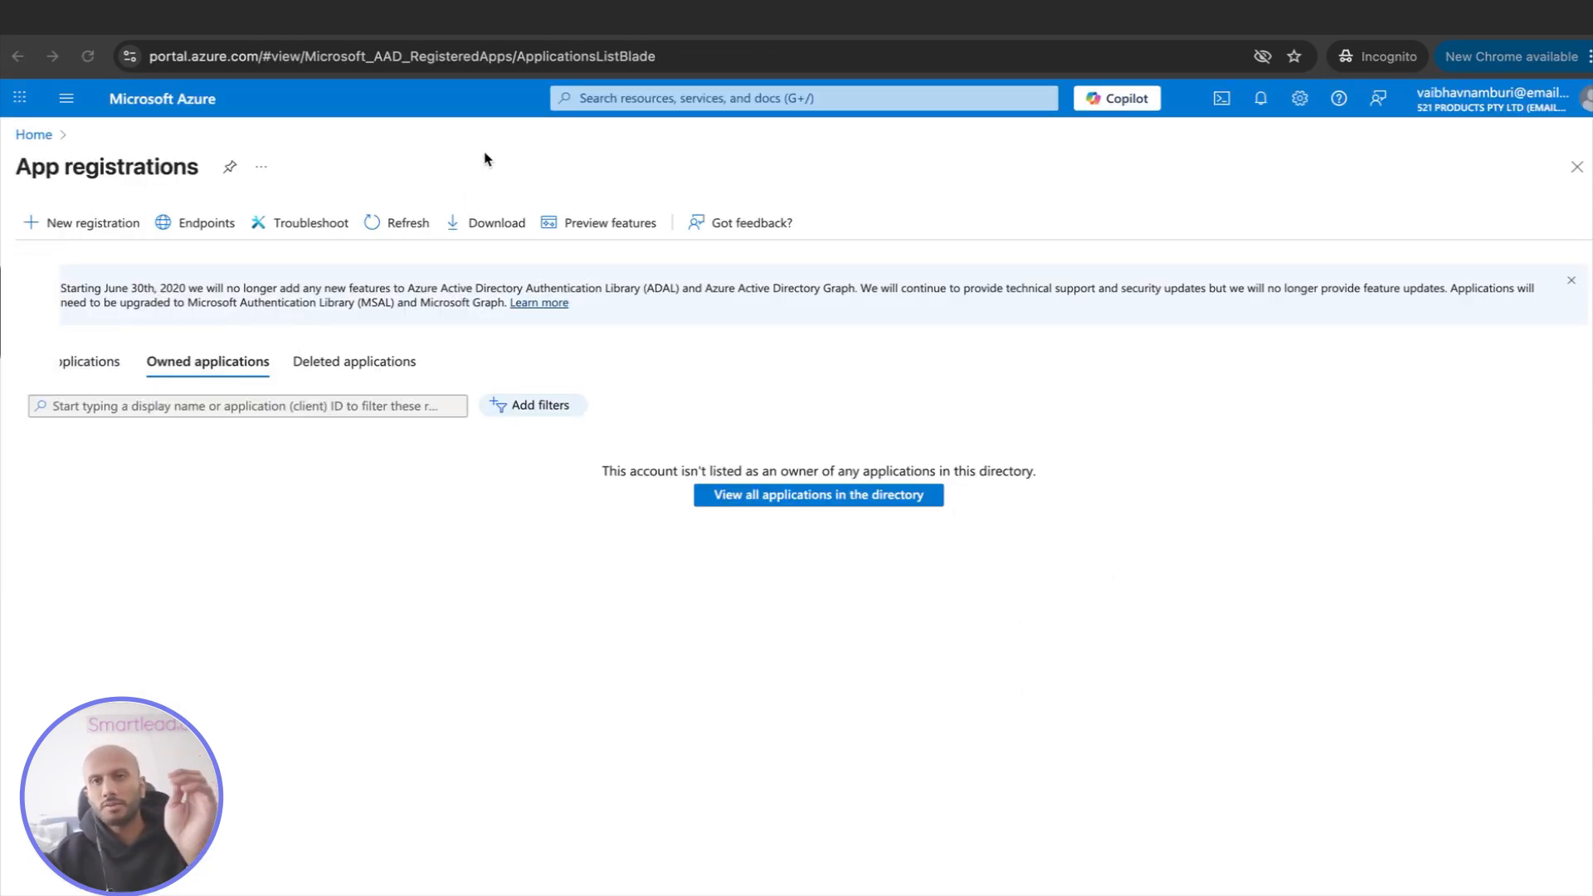
Go to the Azure portal home page by shortening the current address to portal.azure.com
left_click(279, 59)
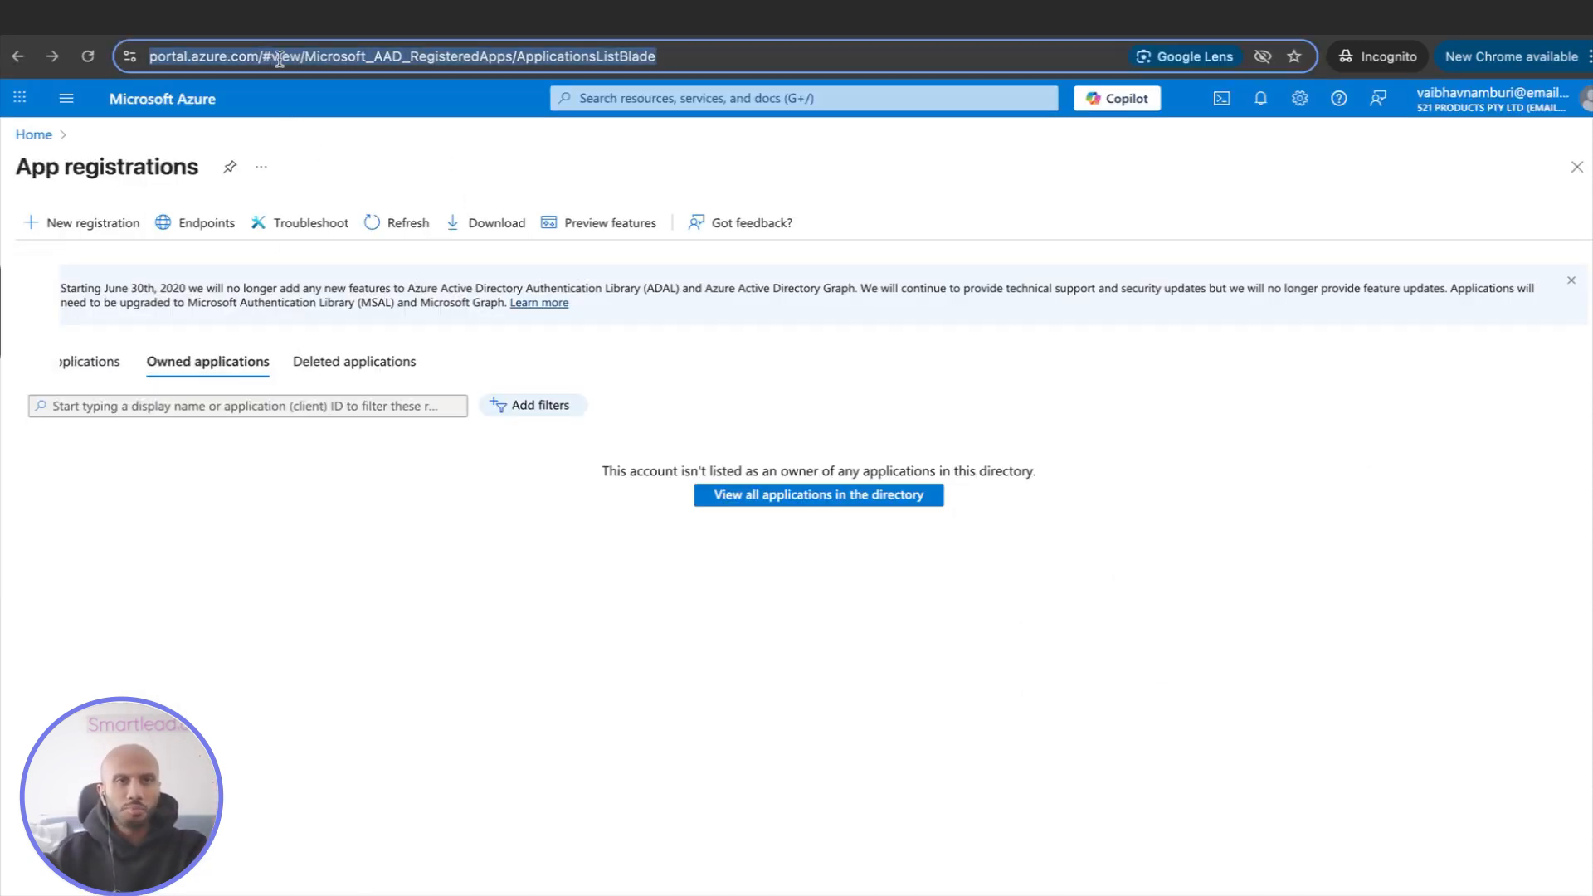
left_click(280, 58)
left_click_drag(308, 55, 358, 144)
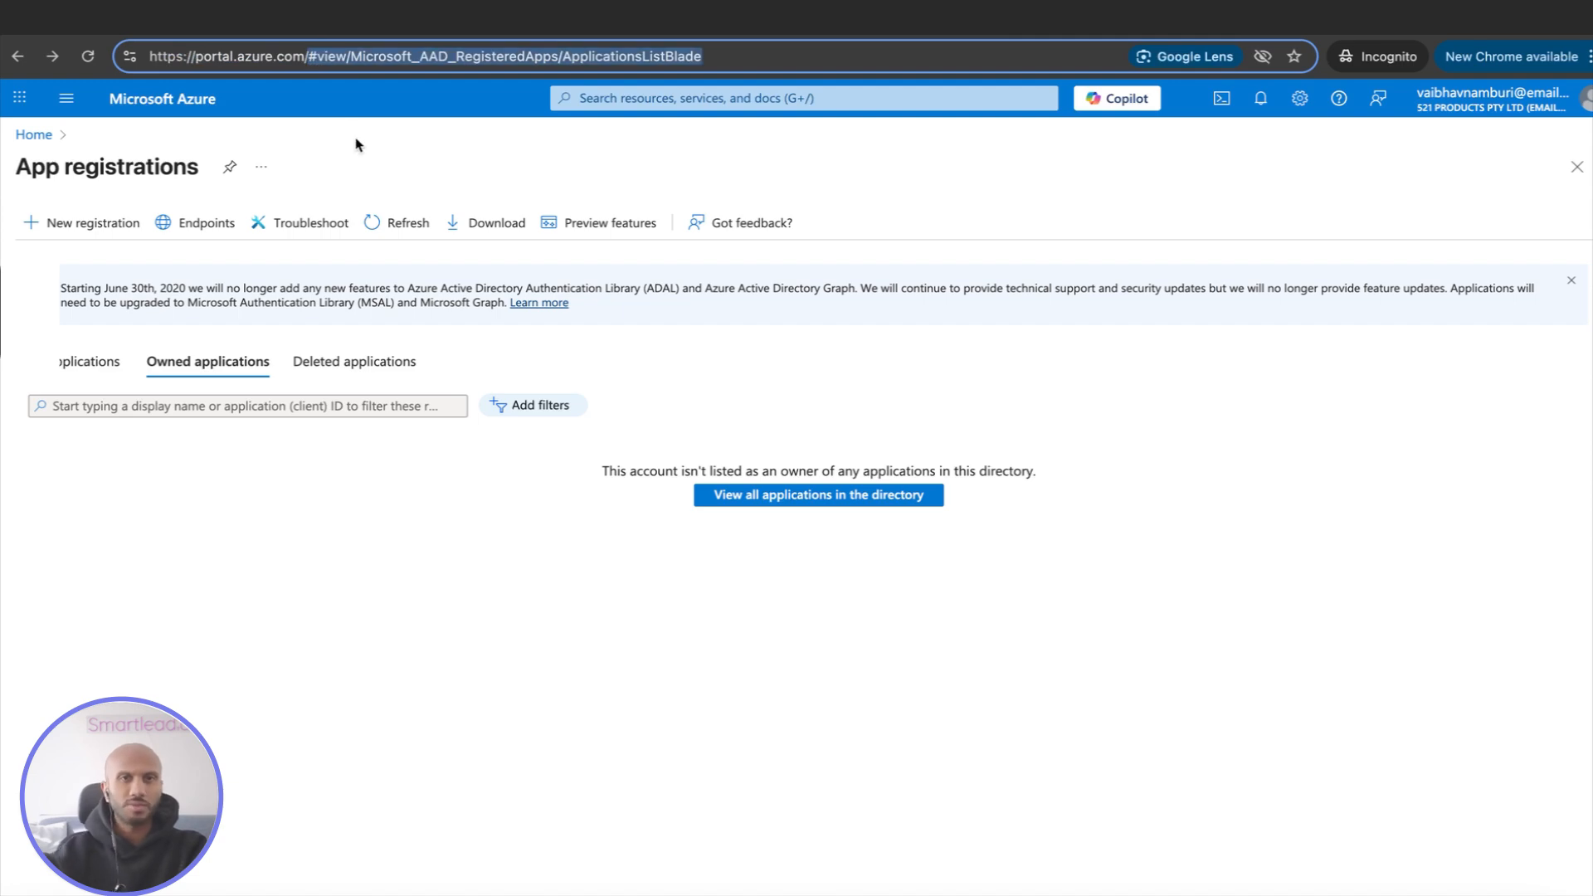
key("BackSpace")
key("Return")
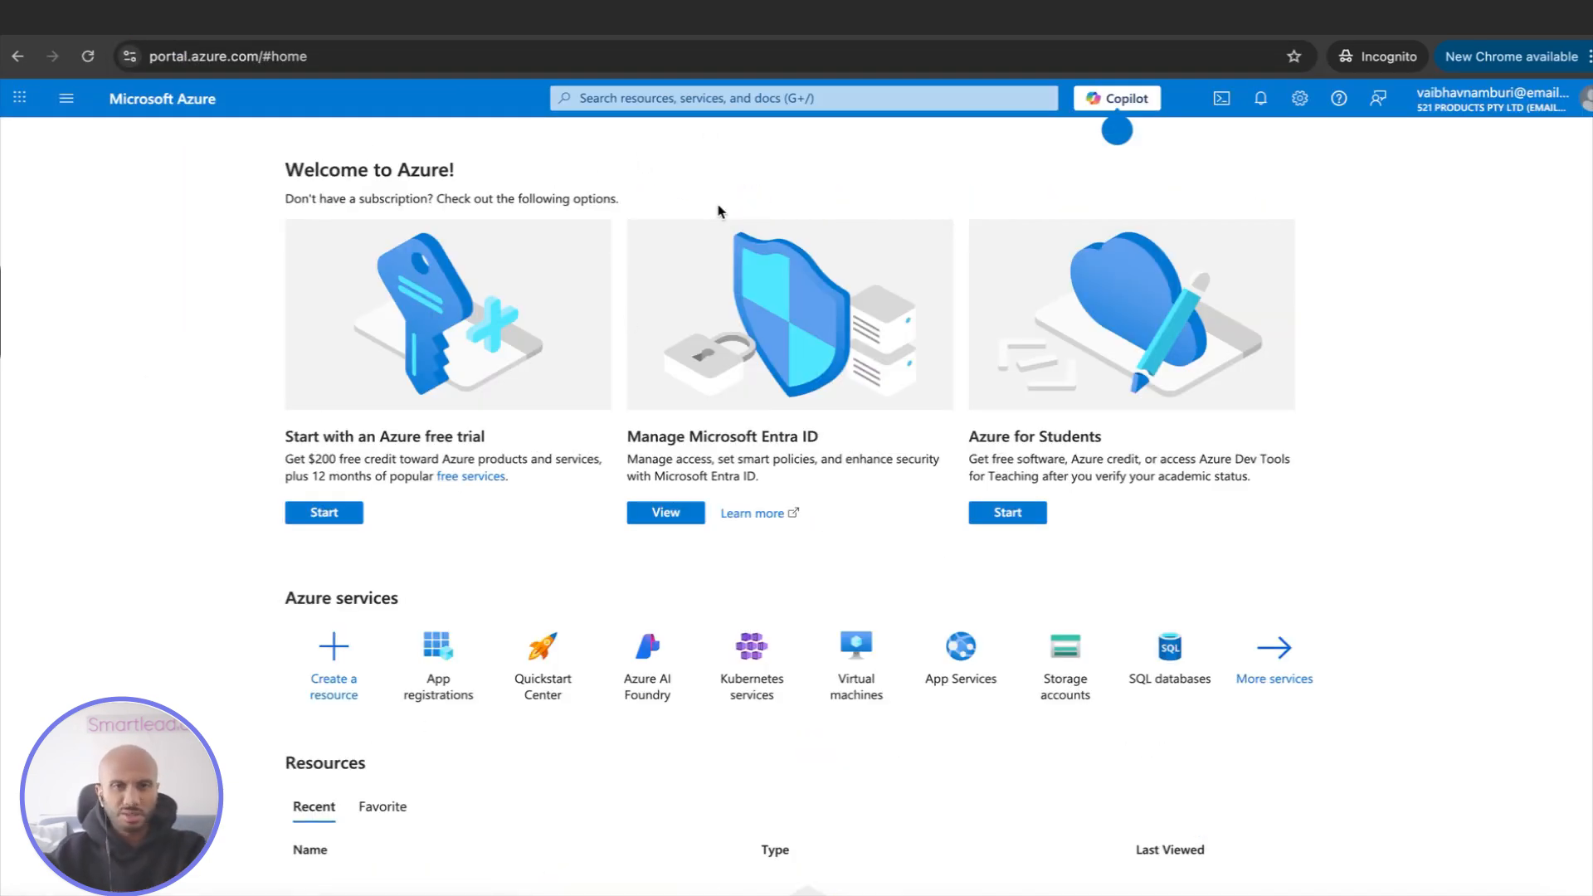
Search the portal for "app registrations" and open the App registrations service
left_click(728, 98)
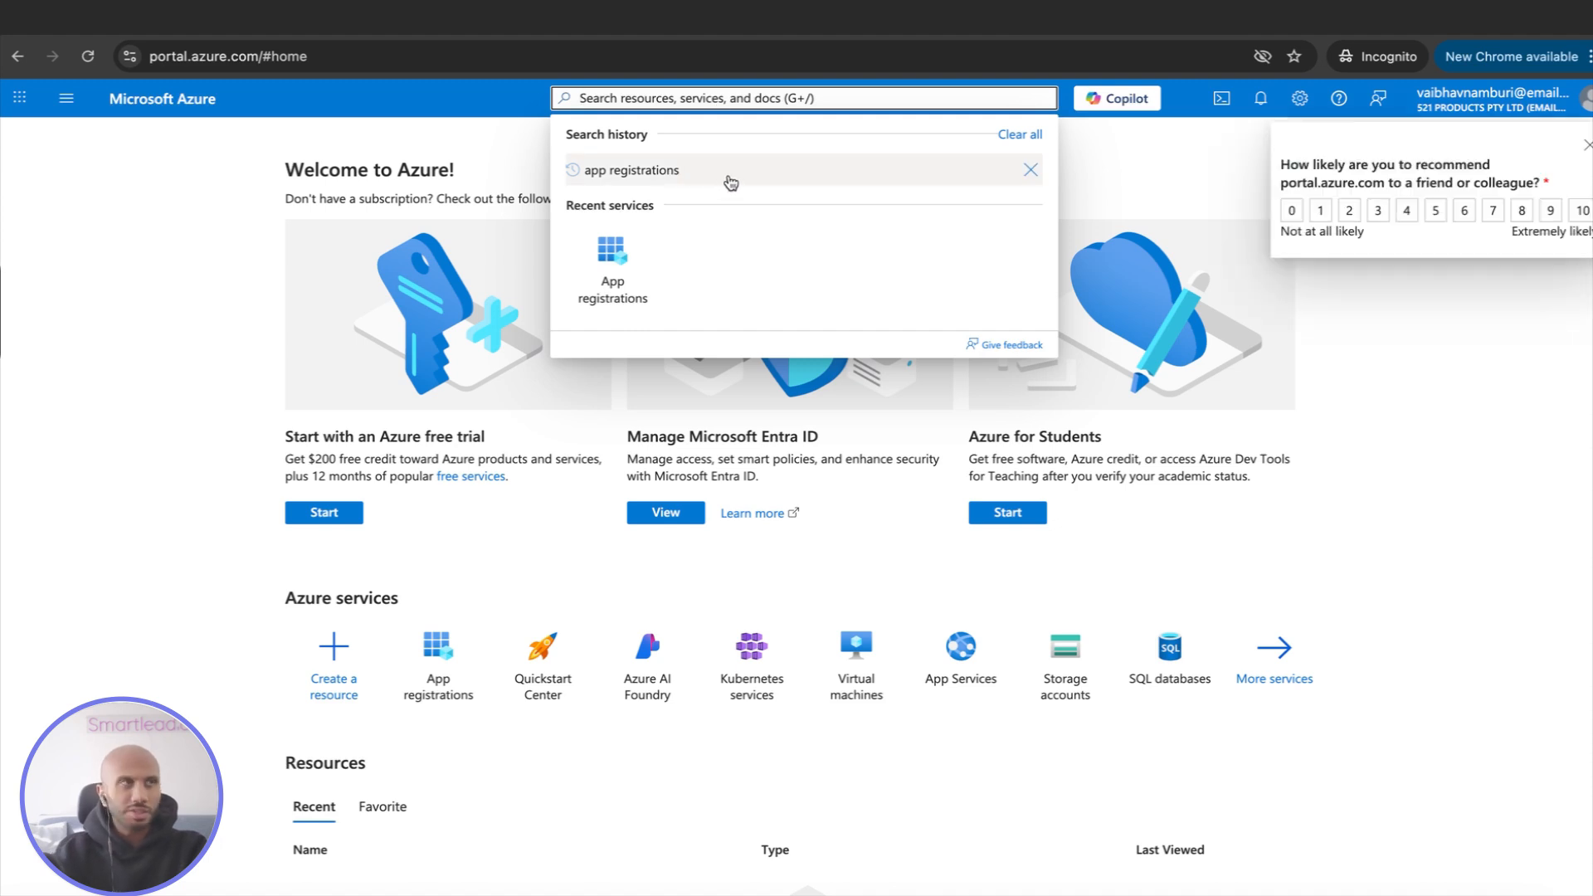
left_click(730, 171)
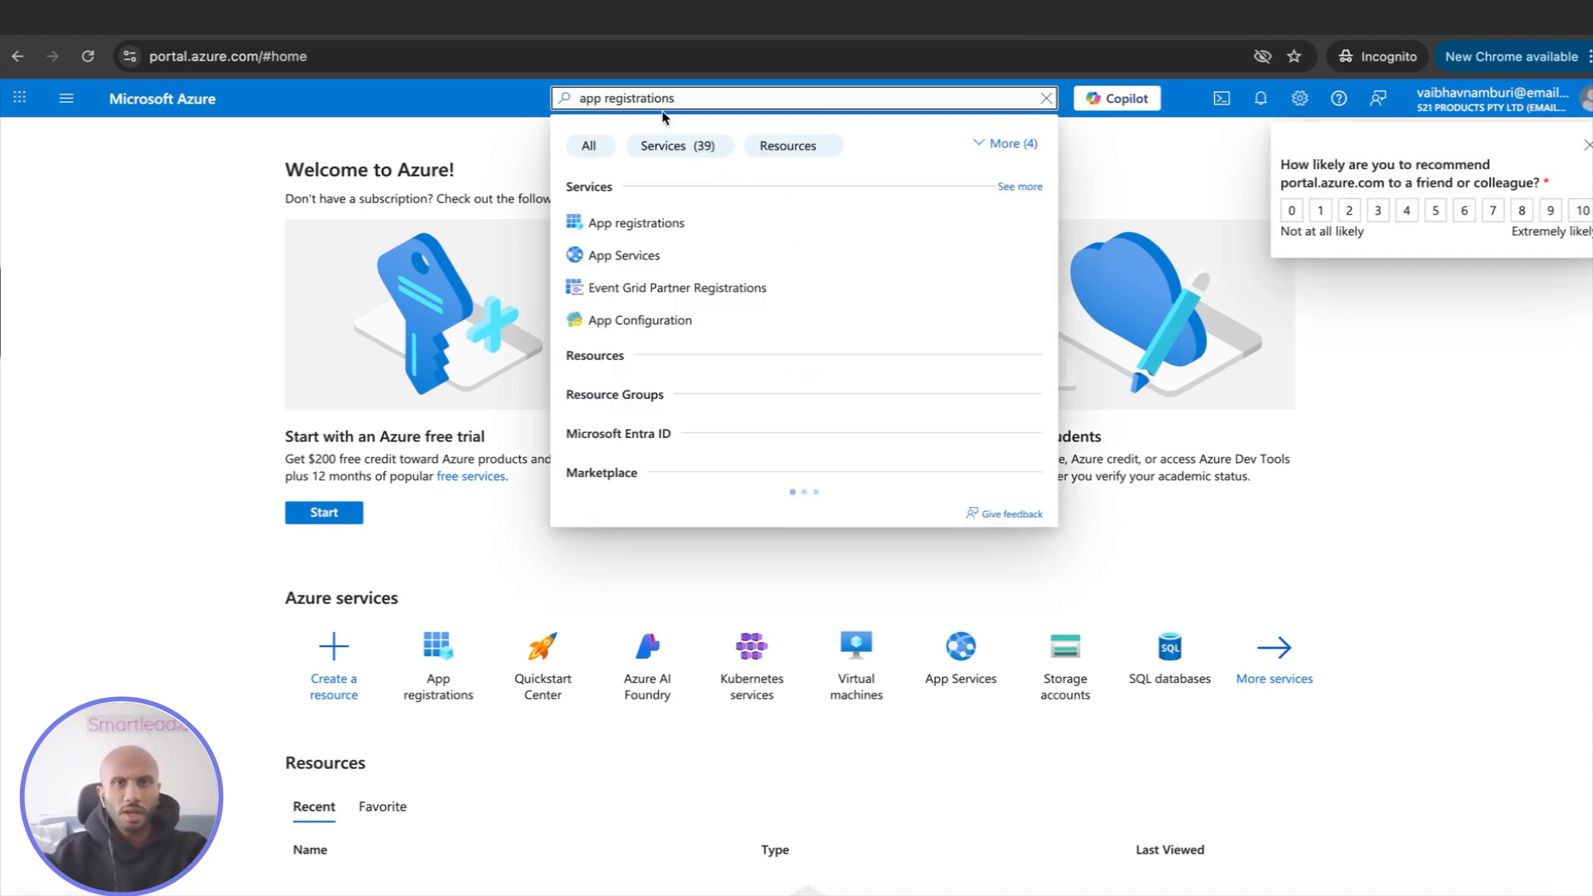
left_click(663, 222)
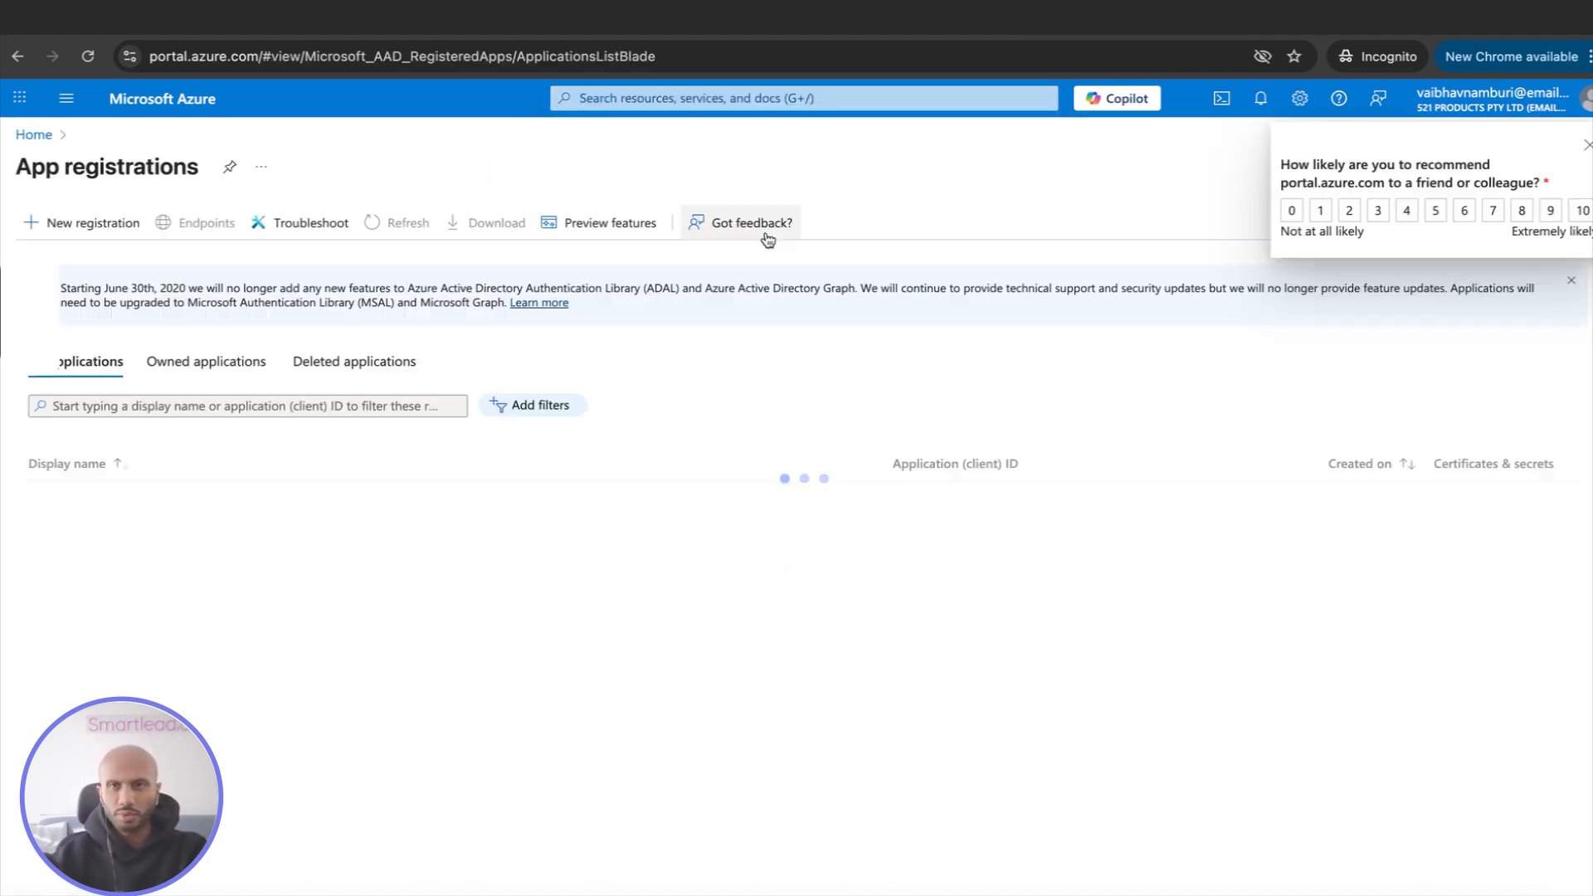
Start a new app registration named "My brand" that supports accounts in any organizational directory (Multitenant)
left_click(105, 222)
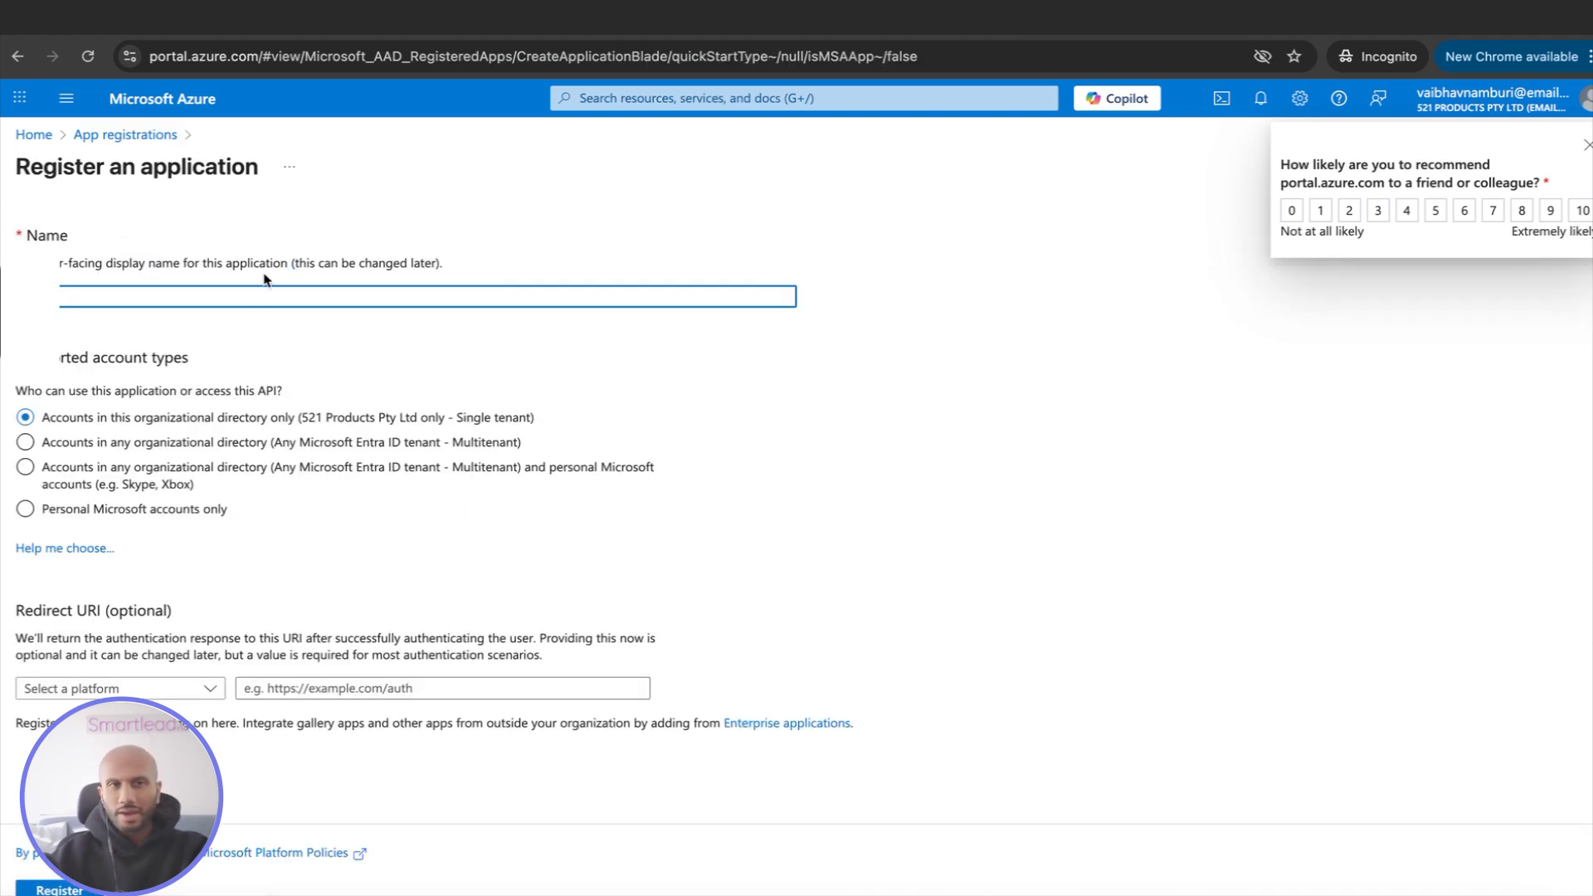
left_click_drag(7, 247, 1497, 418)
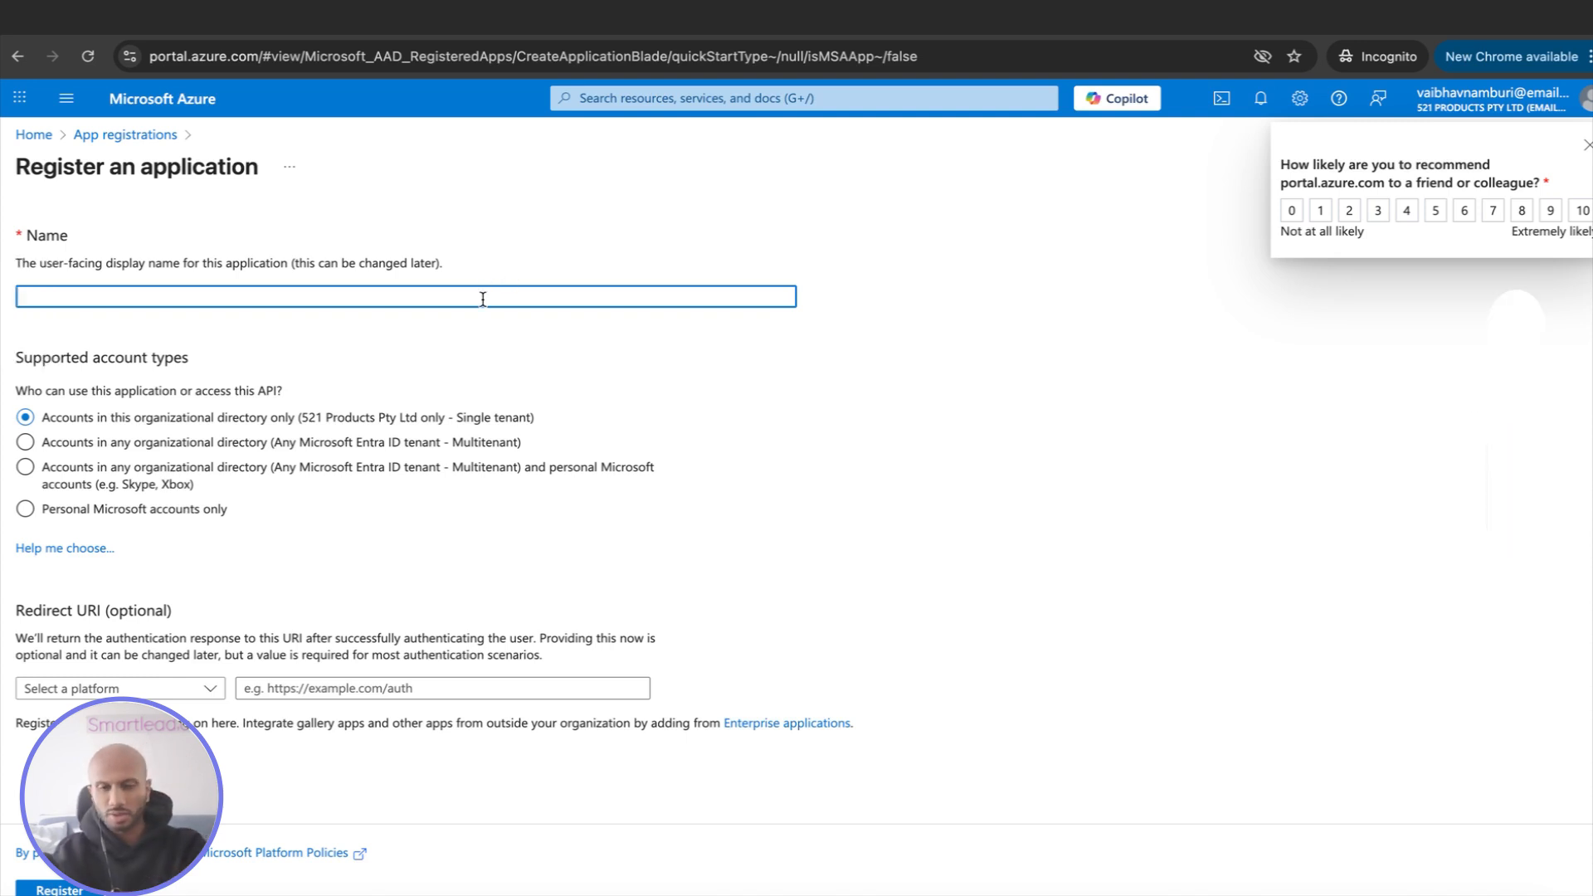
type("My brand")
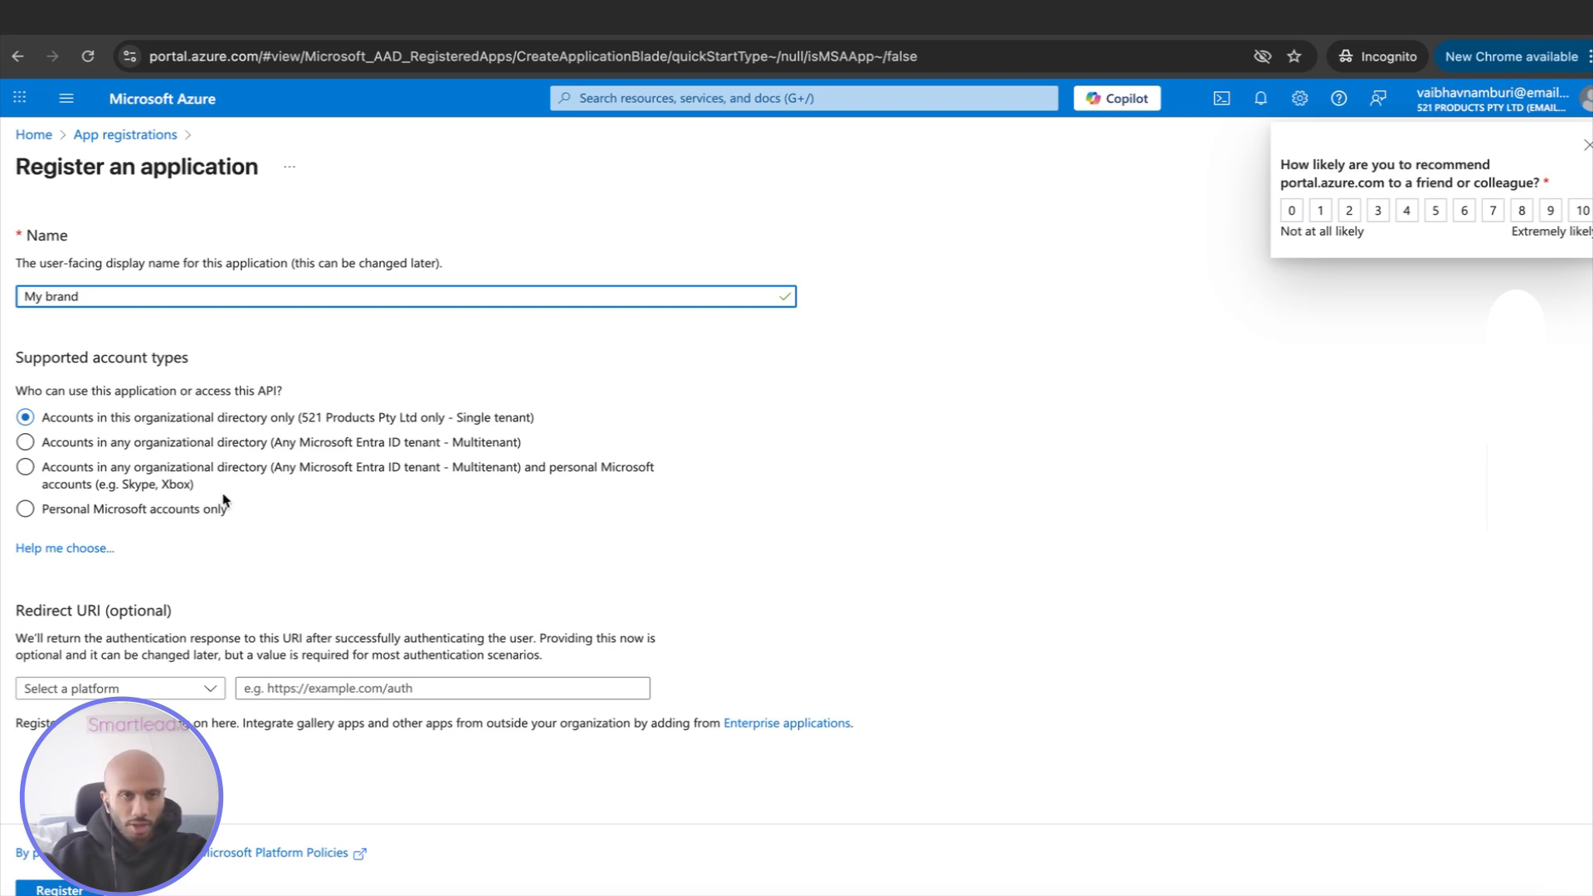
left_click(276, 450)
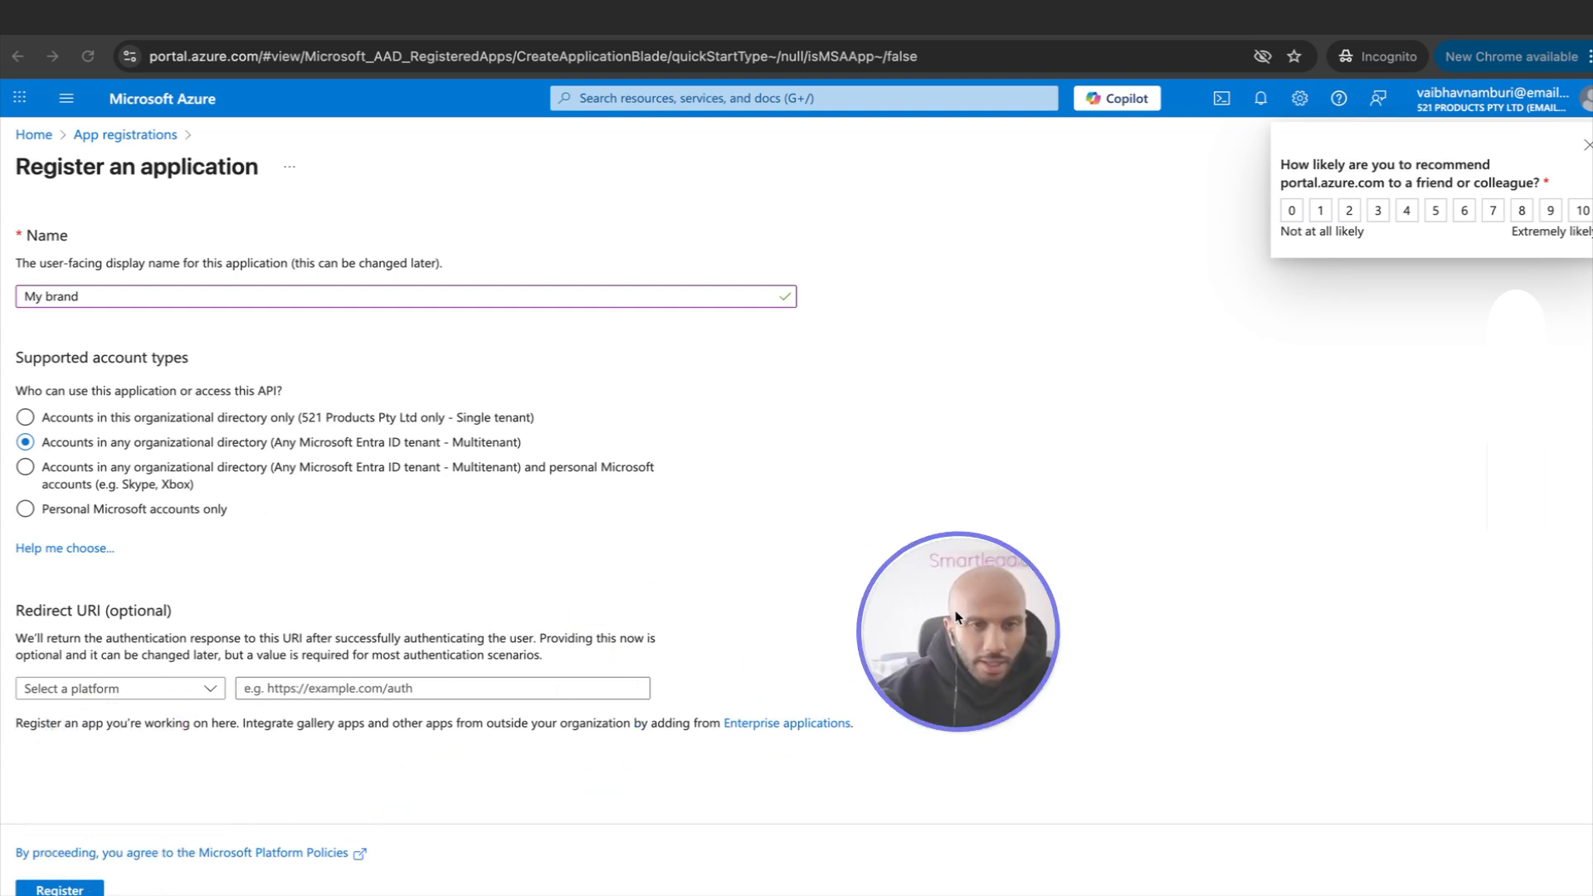
left_click(147, 694)
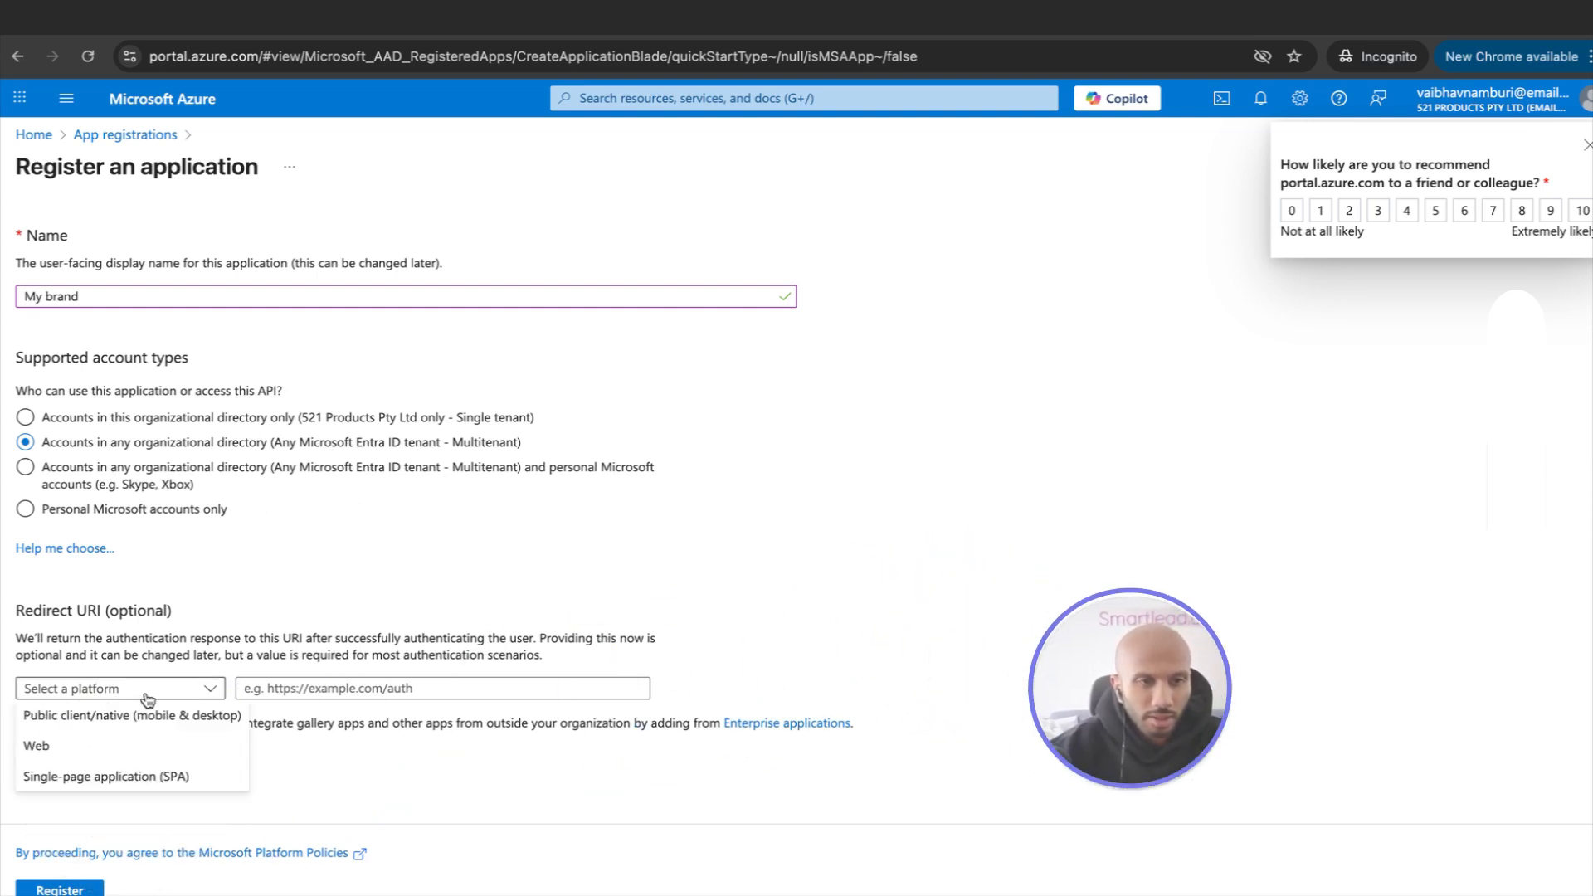
left_click(188, 746)
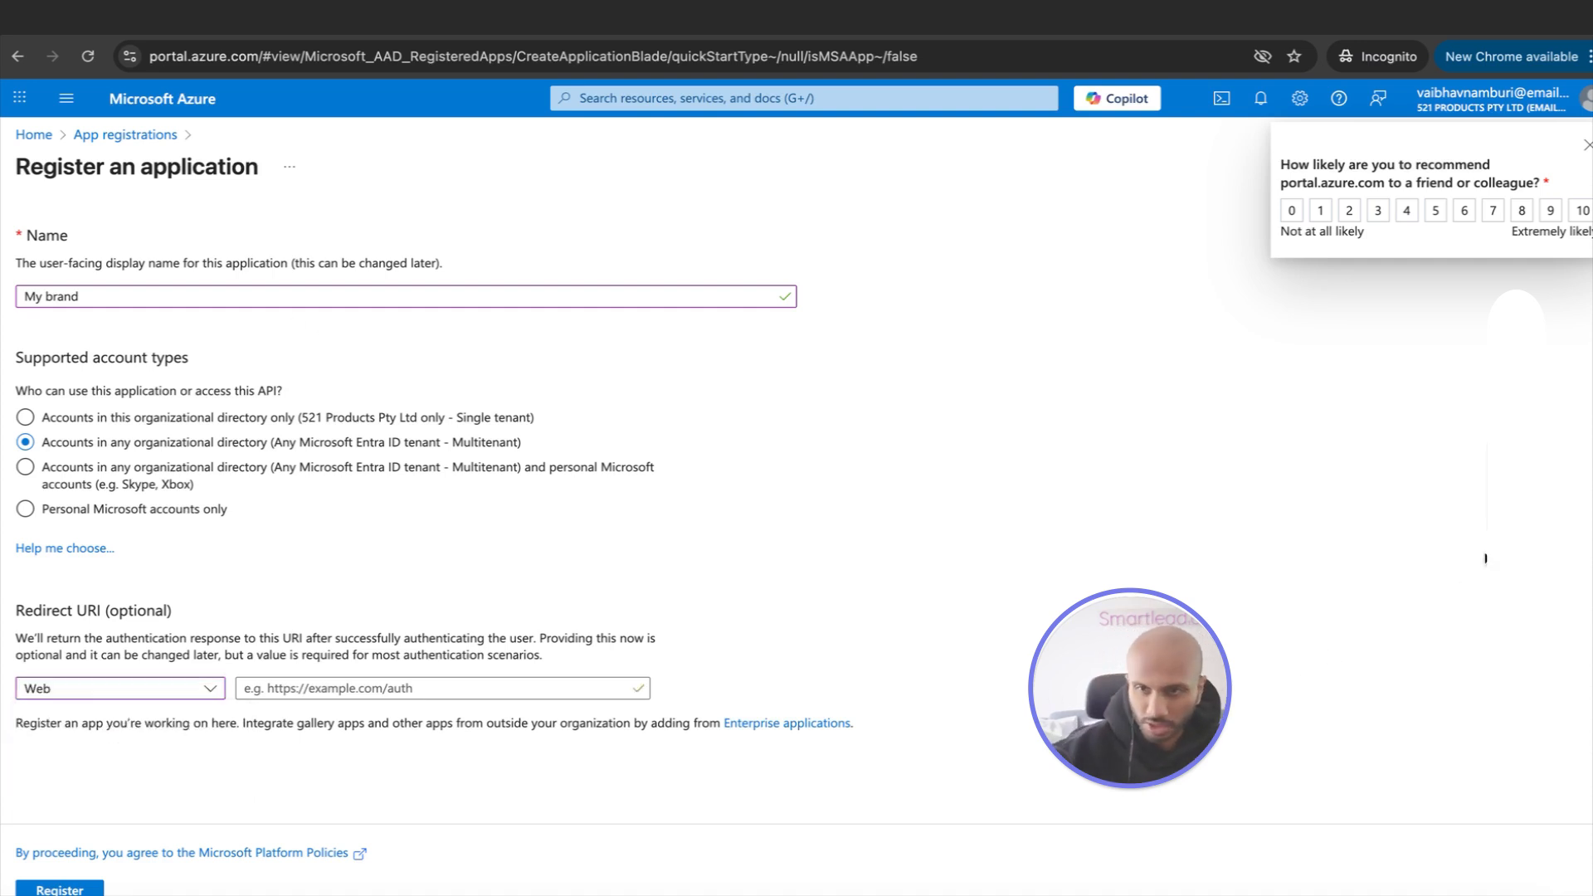
type("https://server.intellioauth.com/api/email-account/microsoft/callback")
left_click(290, 690)
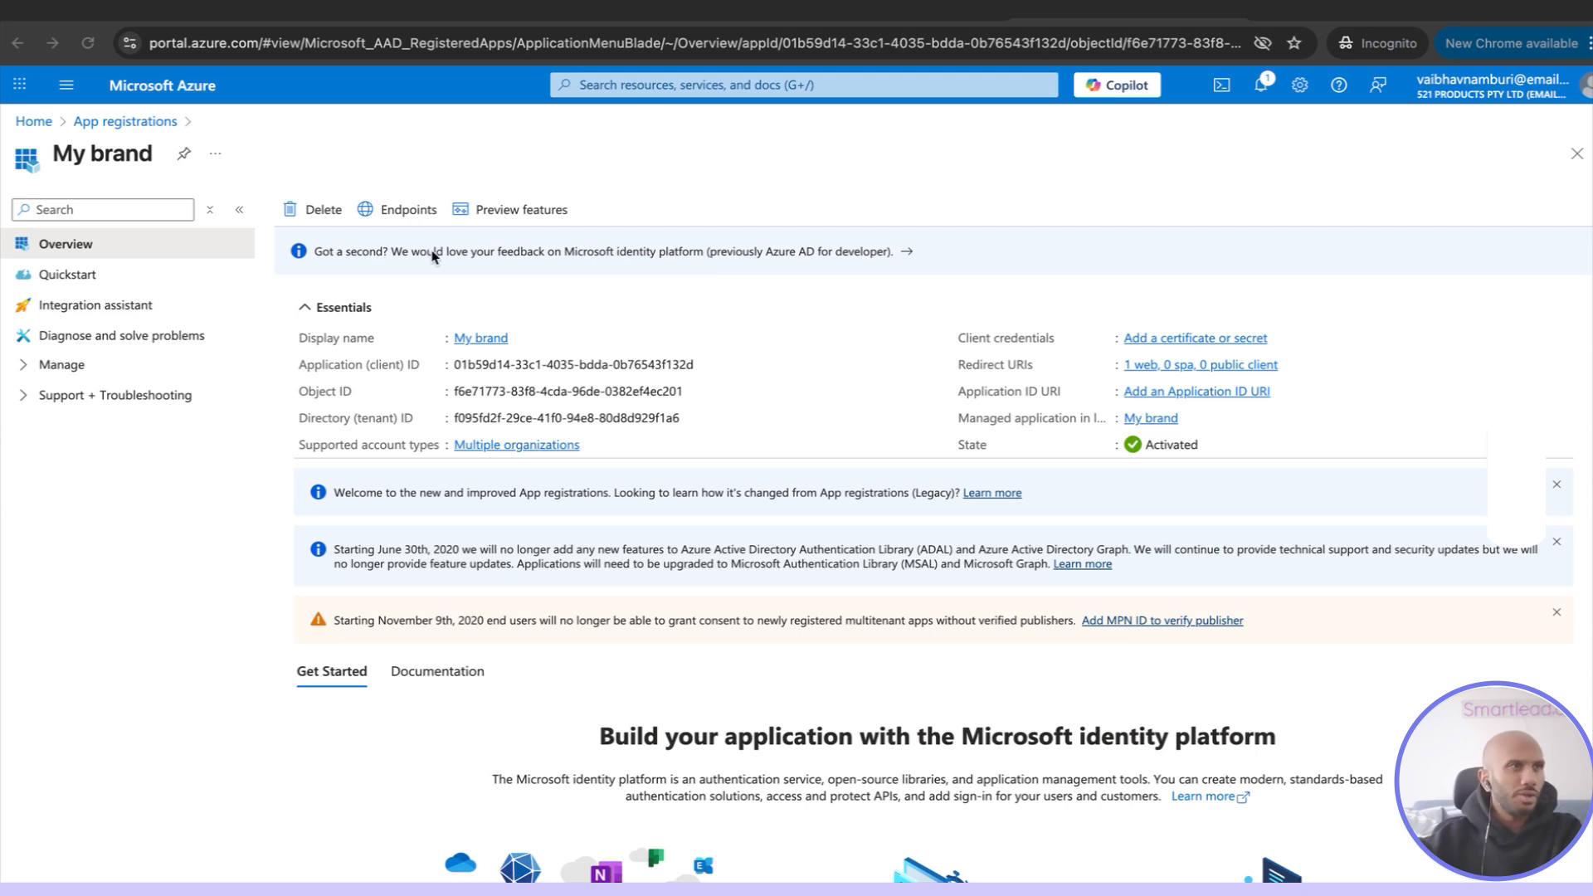
Review the My brand app's authentication page, checking its redirect URI configuration and its settings
left_click(42, 366)
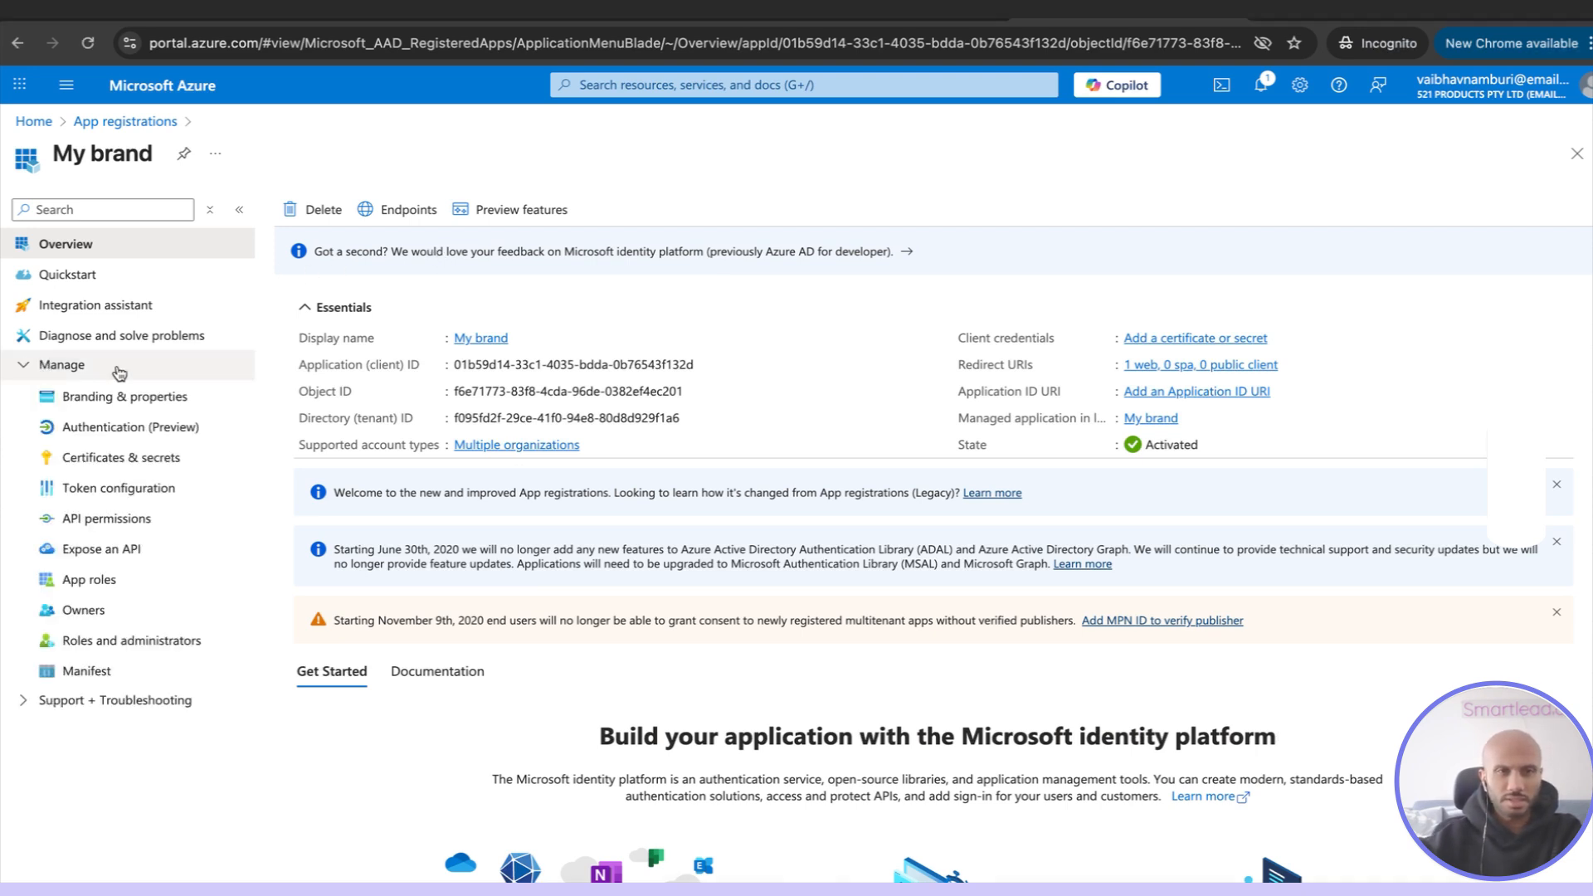
left_click(181, 428)
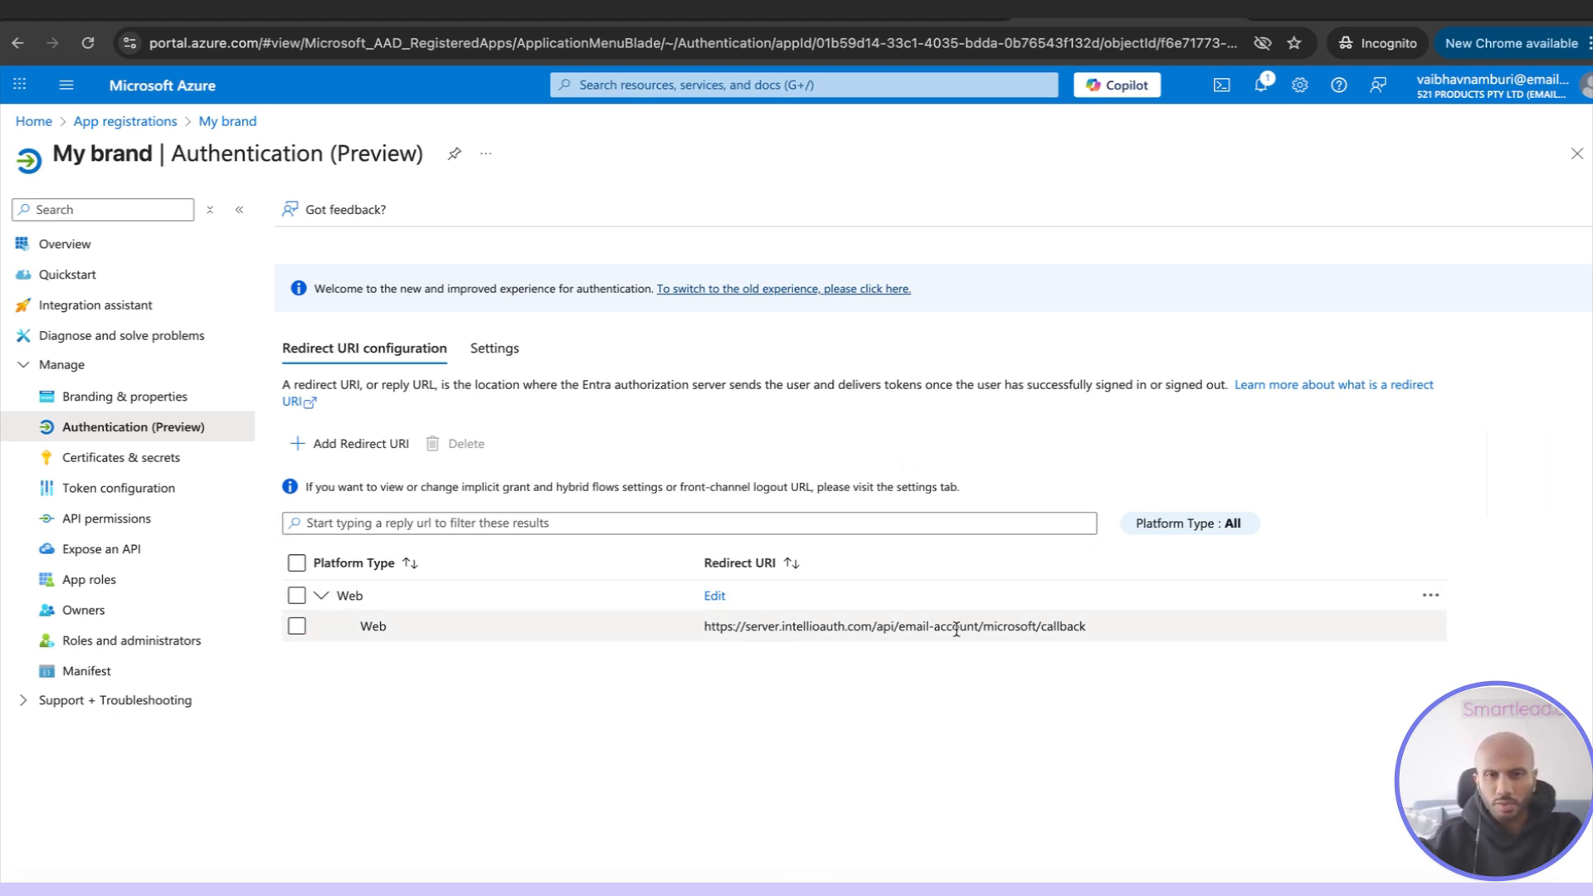
left_click(501, 350)
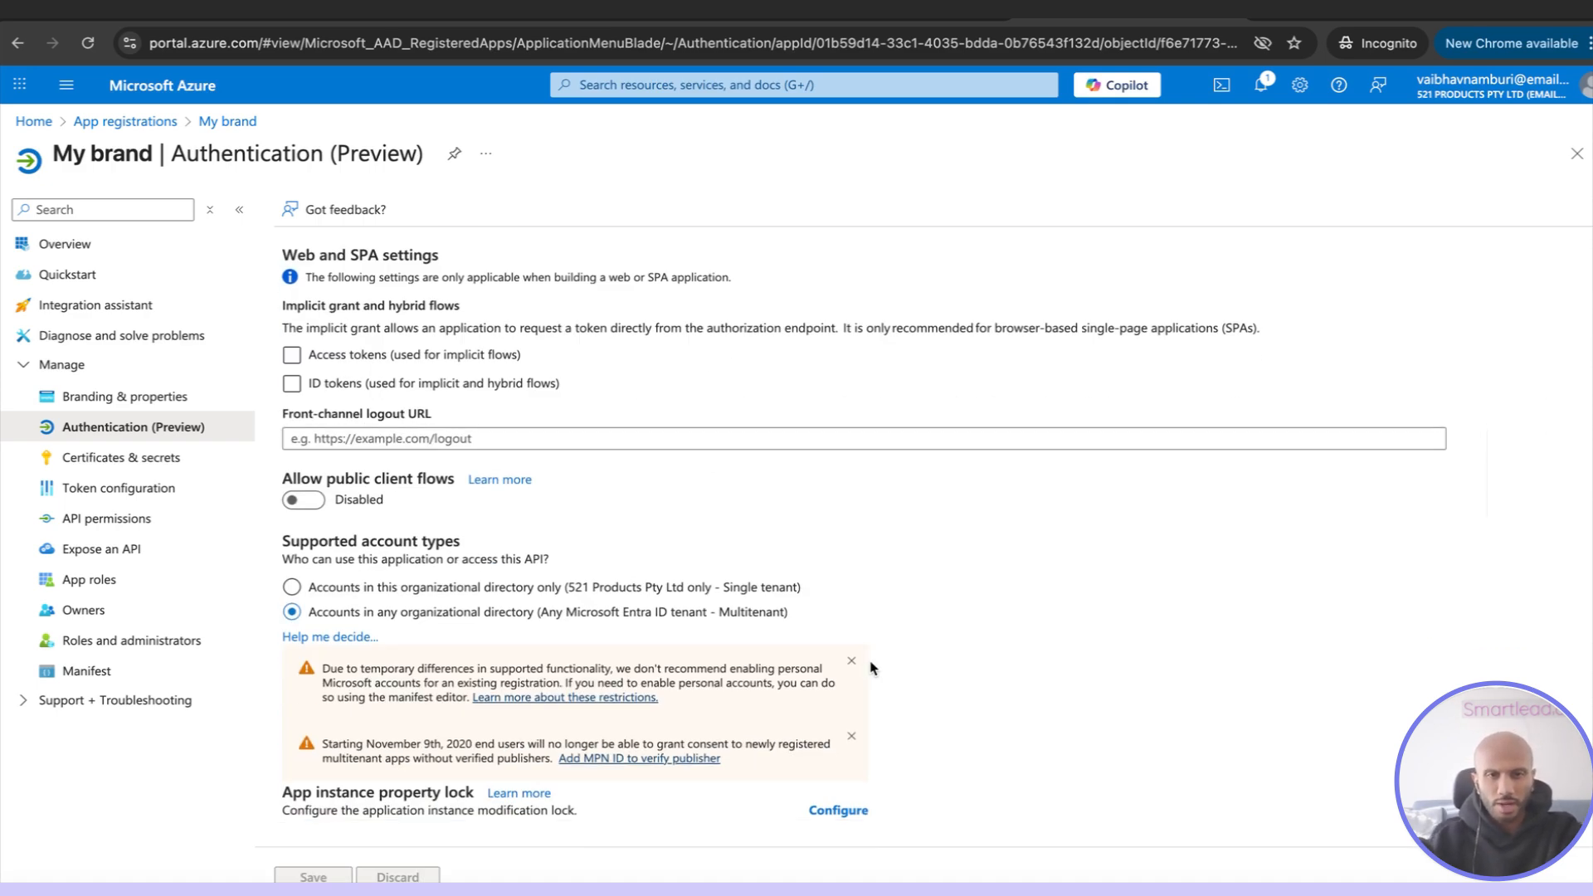
left_click(420, 347)
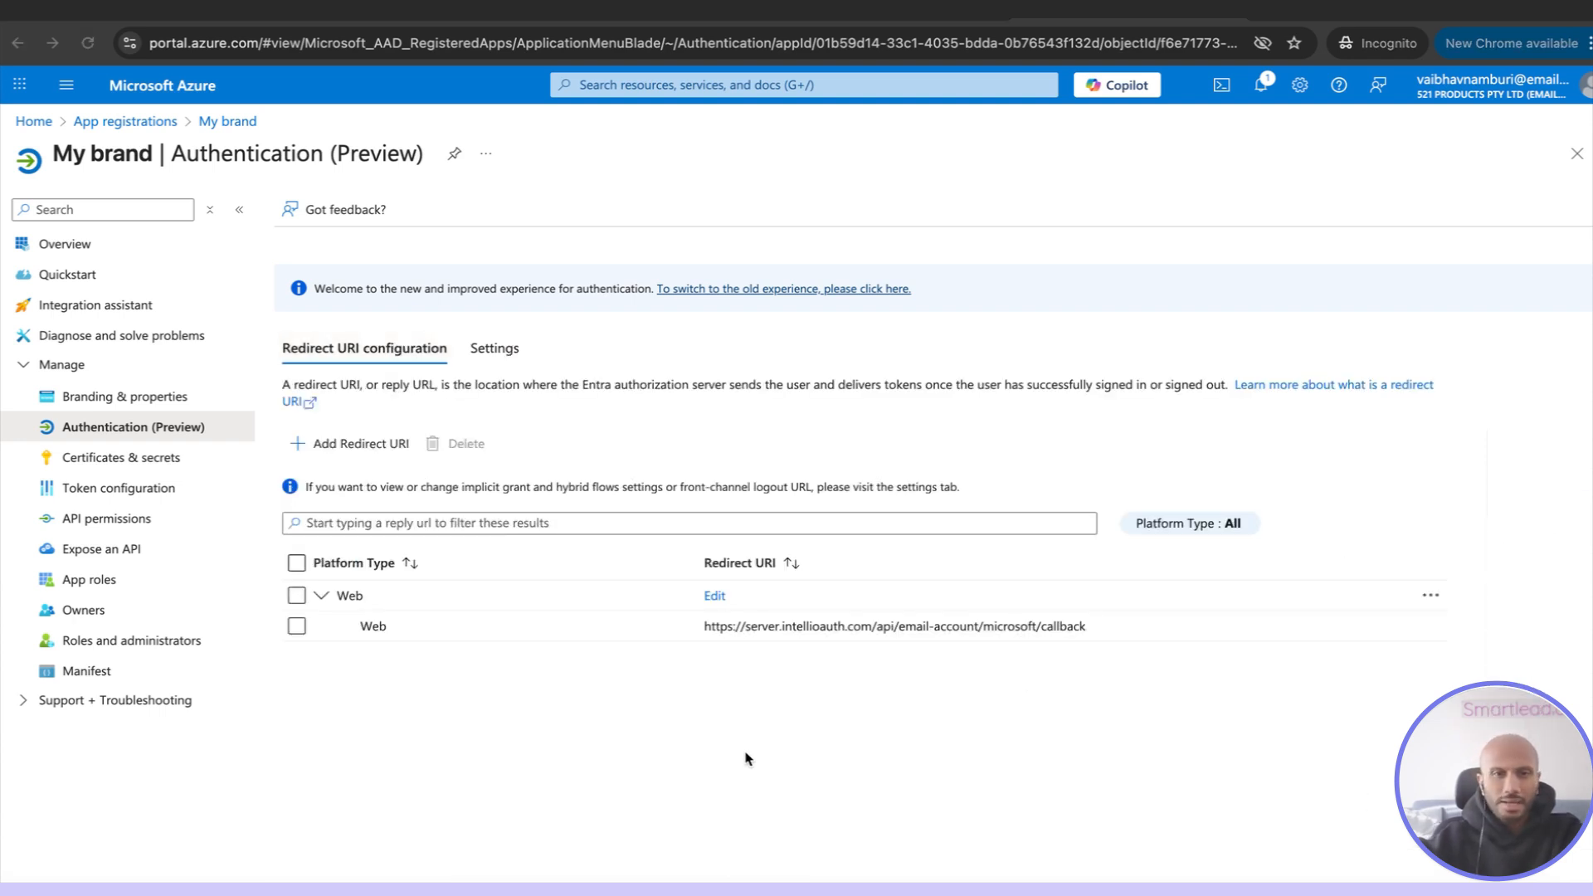
Begin requesting Microsoft Graph delegated permissions for the My brand app's API permissions
left_click(162, 520)
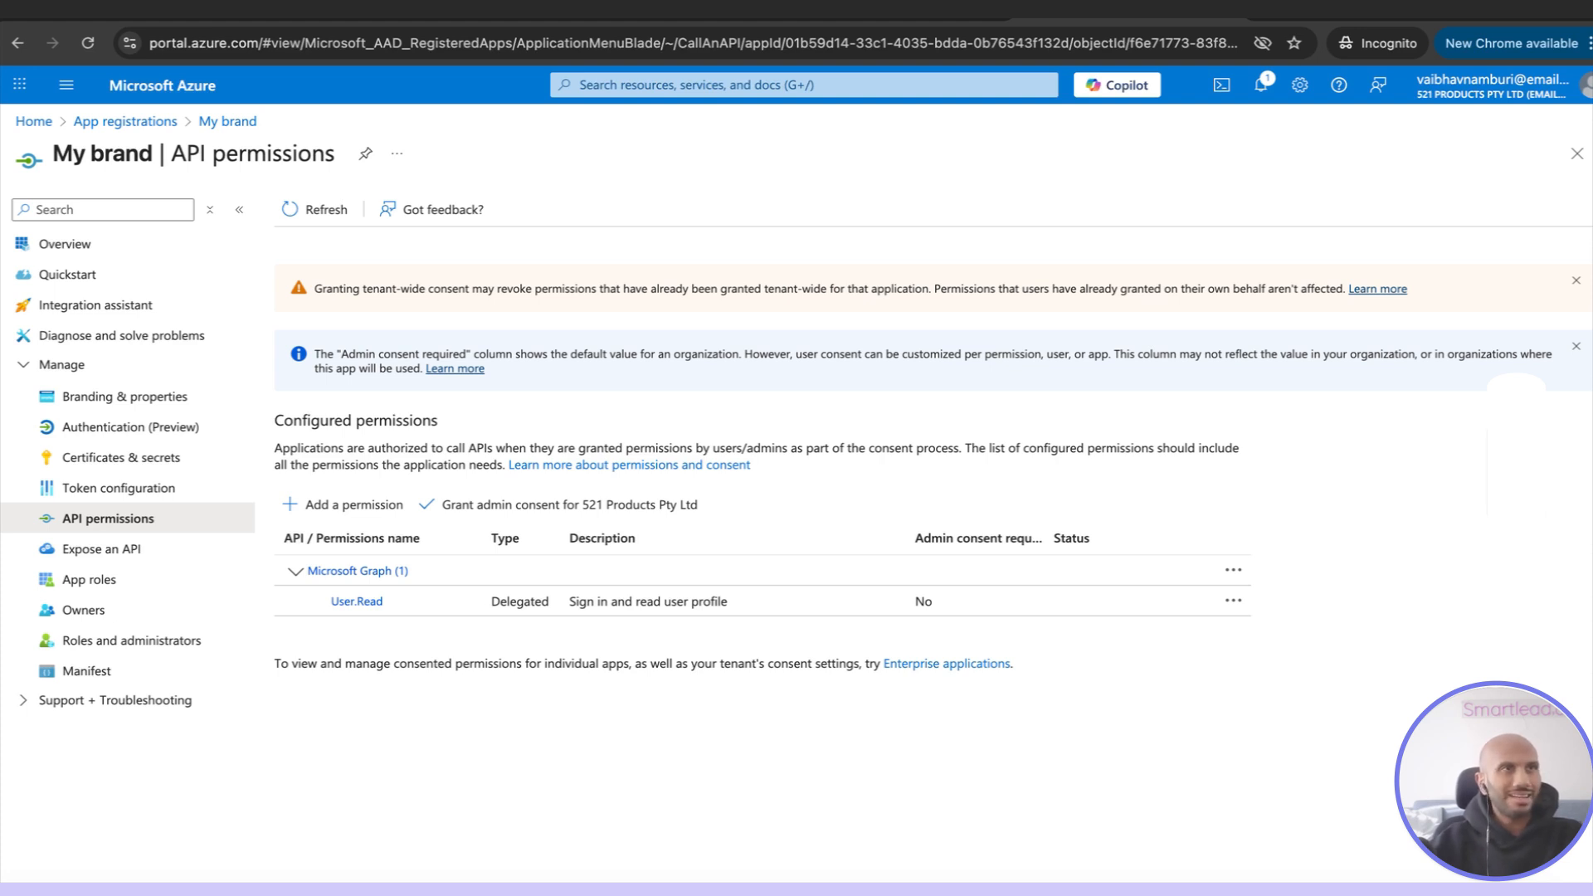
left_click(356, 506)
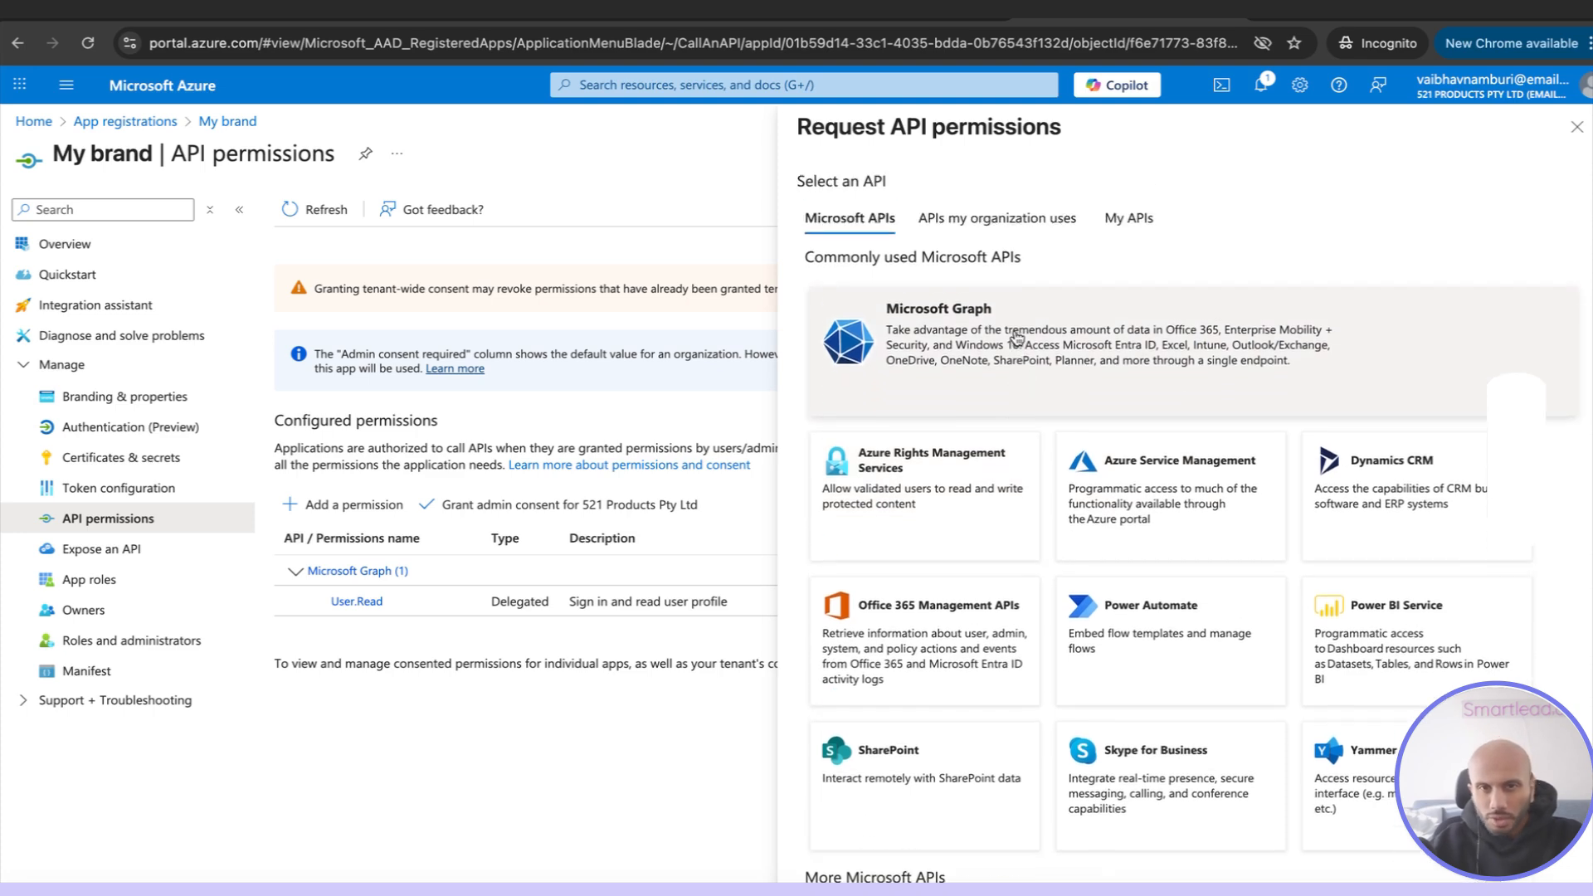
scroll(1025, 393, "down", 9)
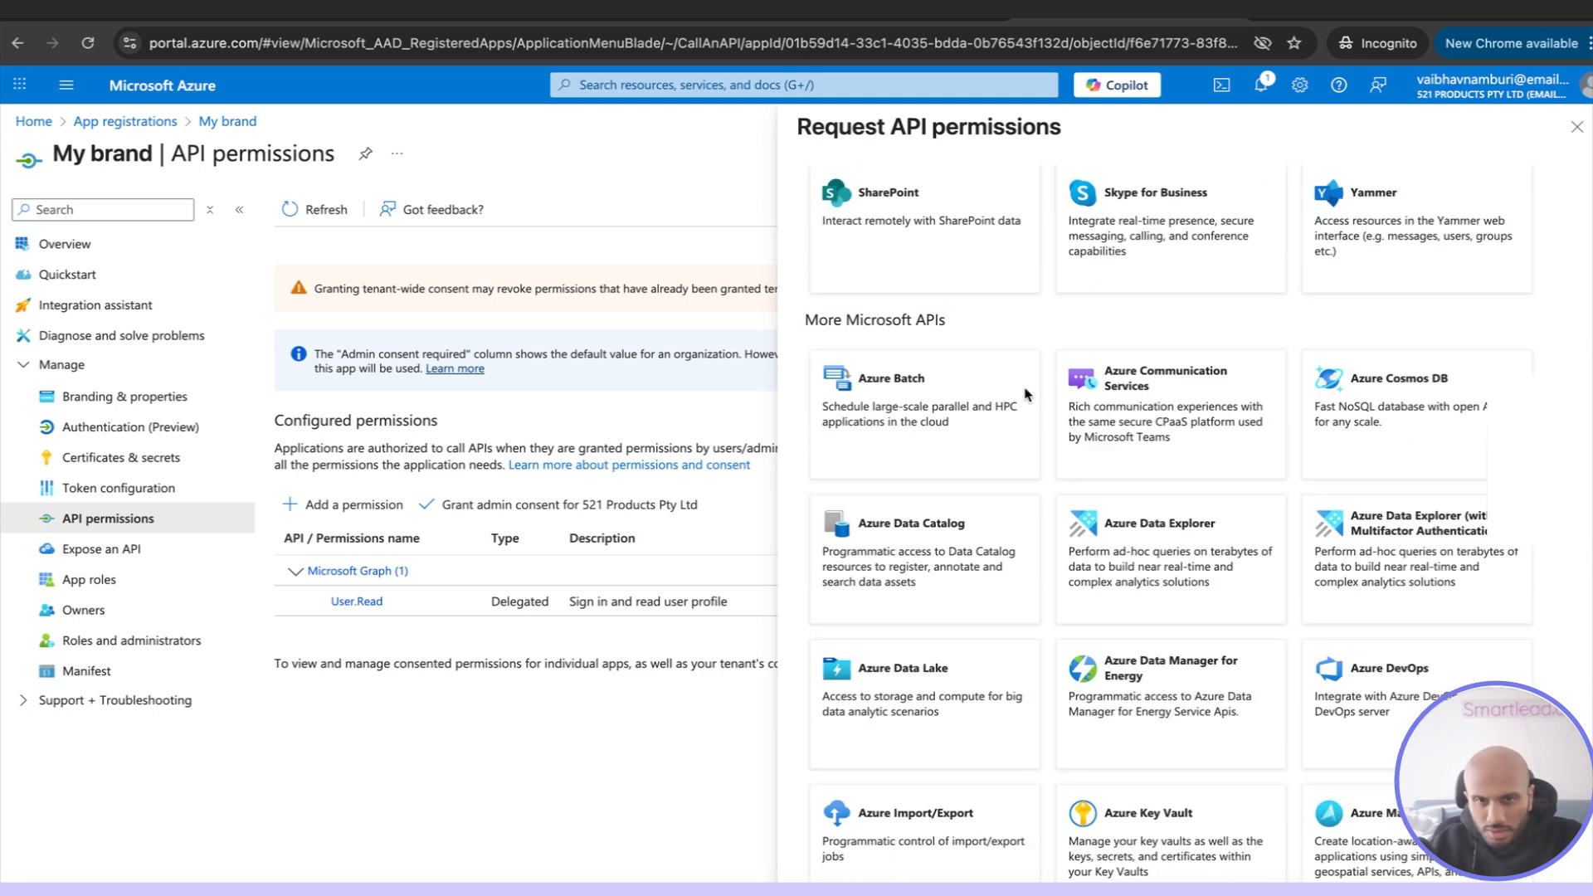
scroll(1025, 395, "up", 10)
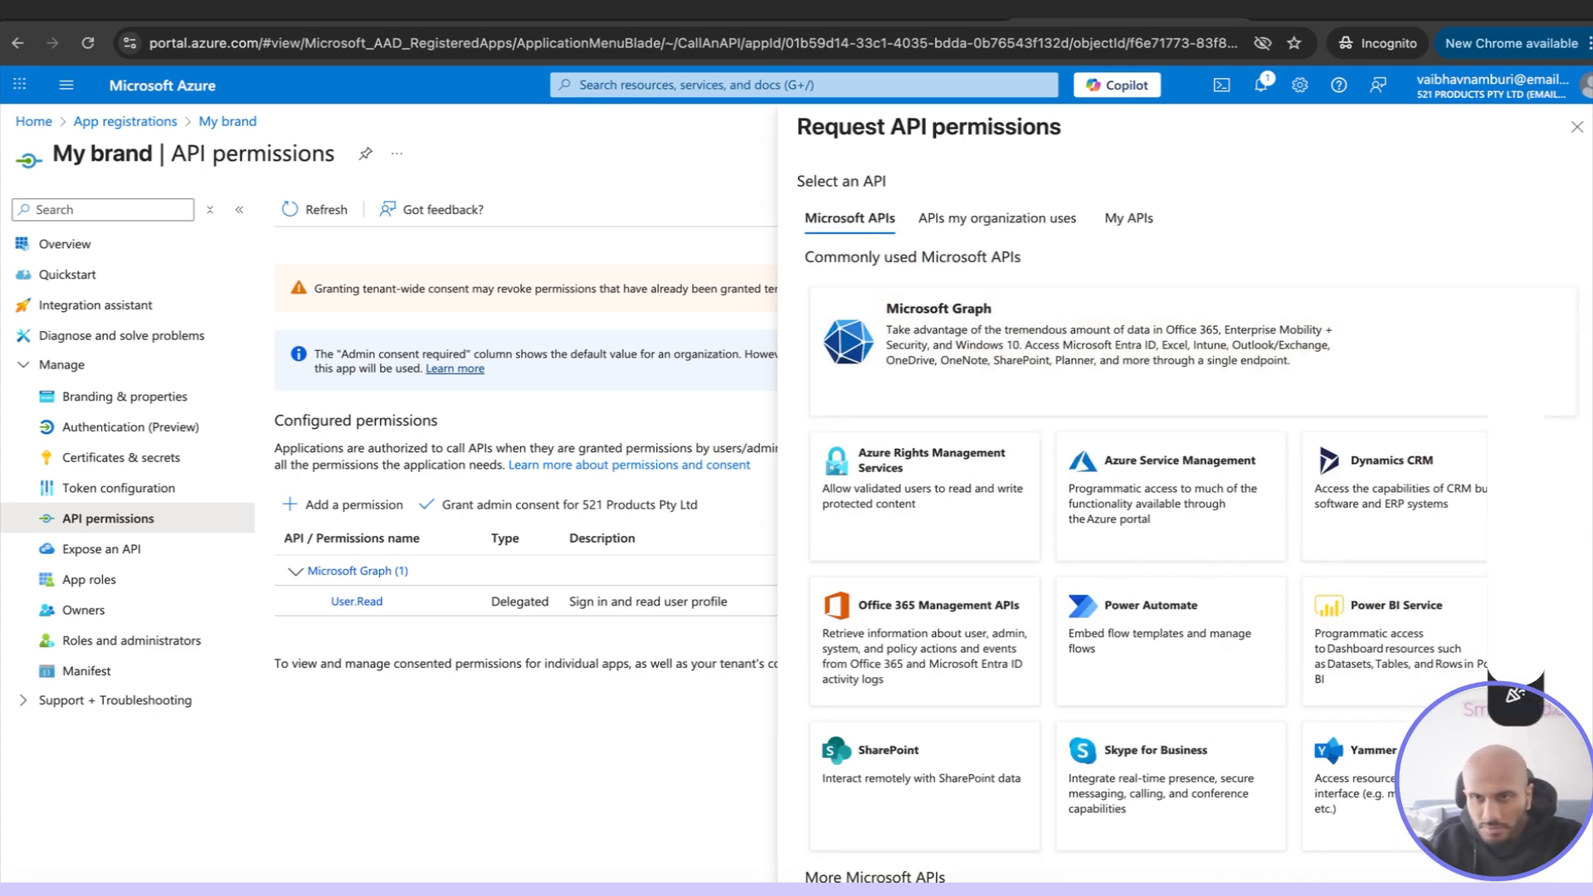
left_click(967, 307)
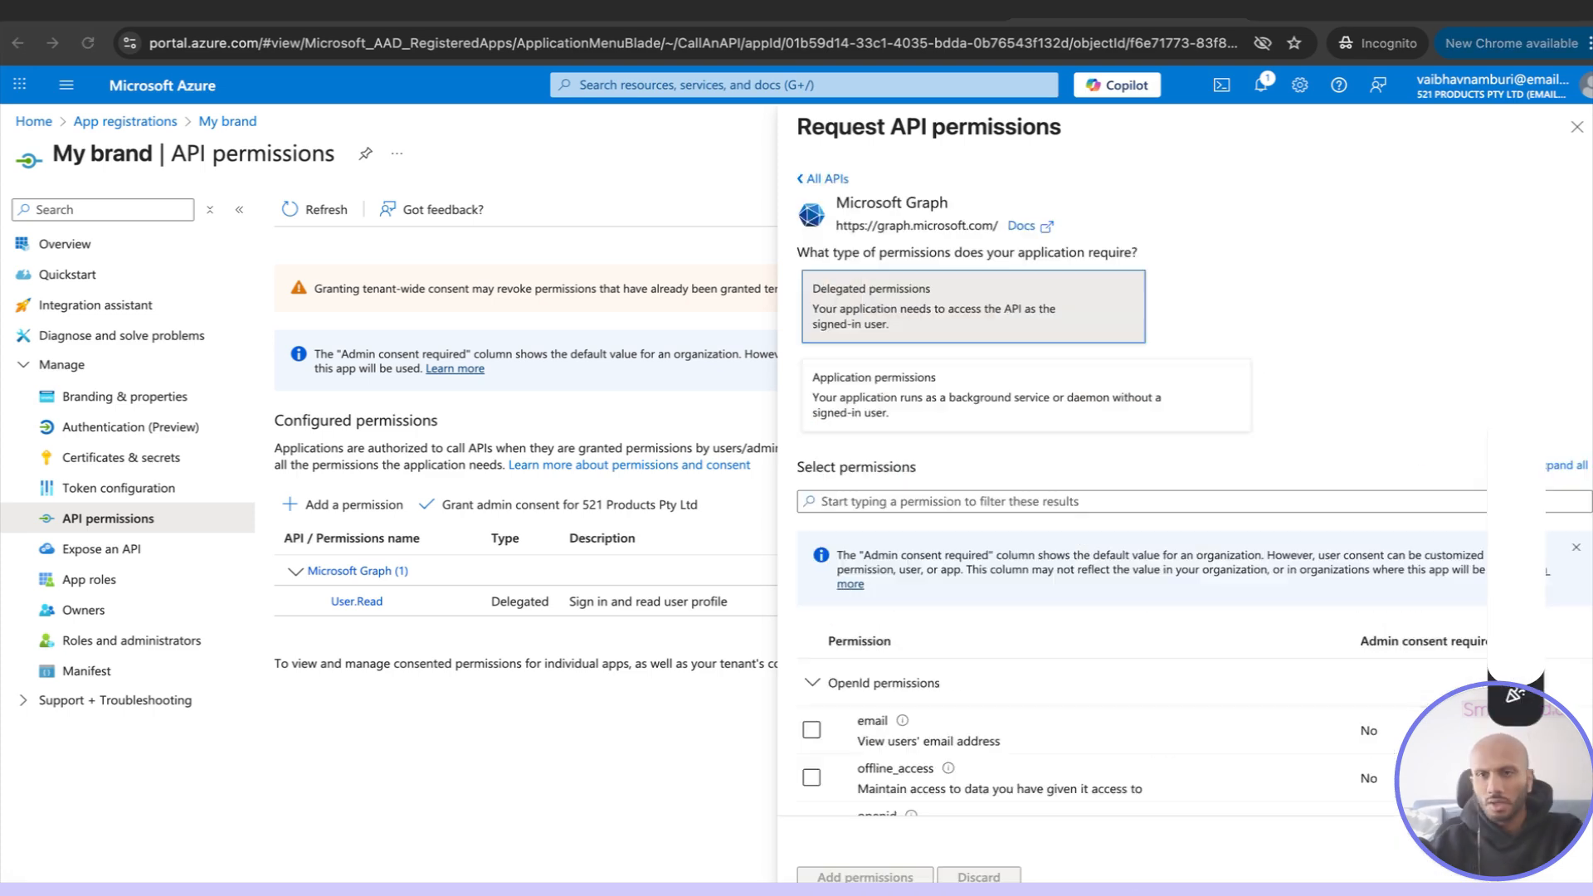
left_click(889, 501)
type("https://server.intellioauth.com/api/email-account/microsoft/callback")
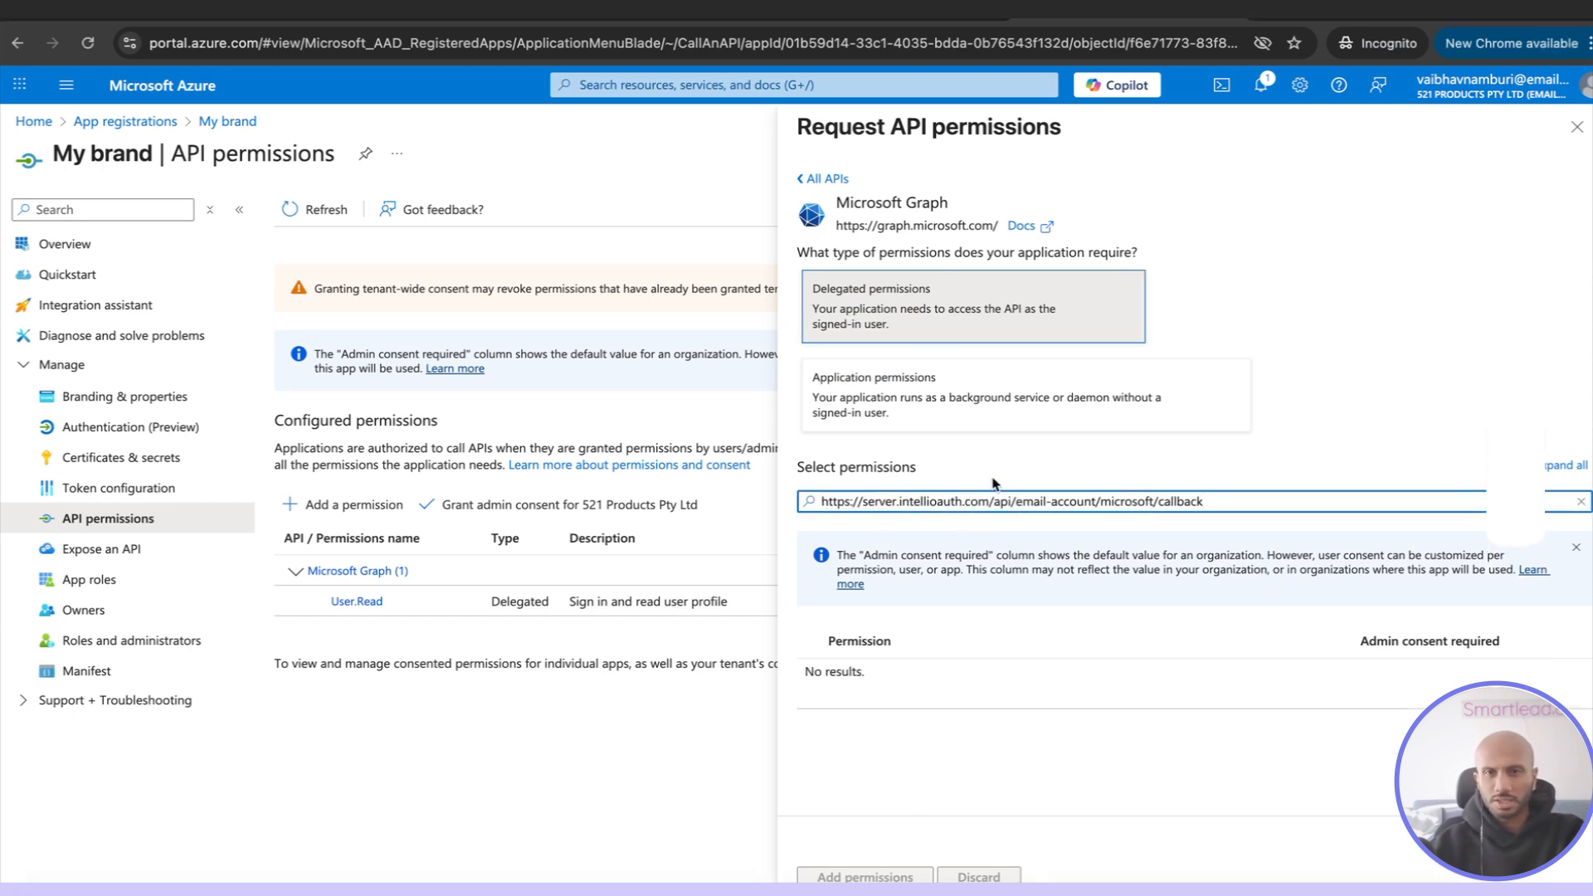
key("super+a")
key("BackSpace")
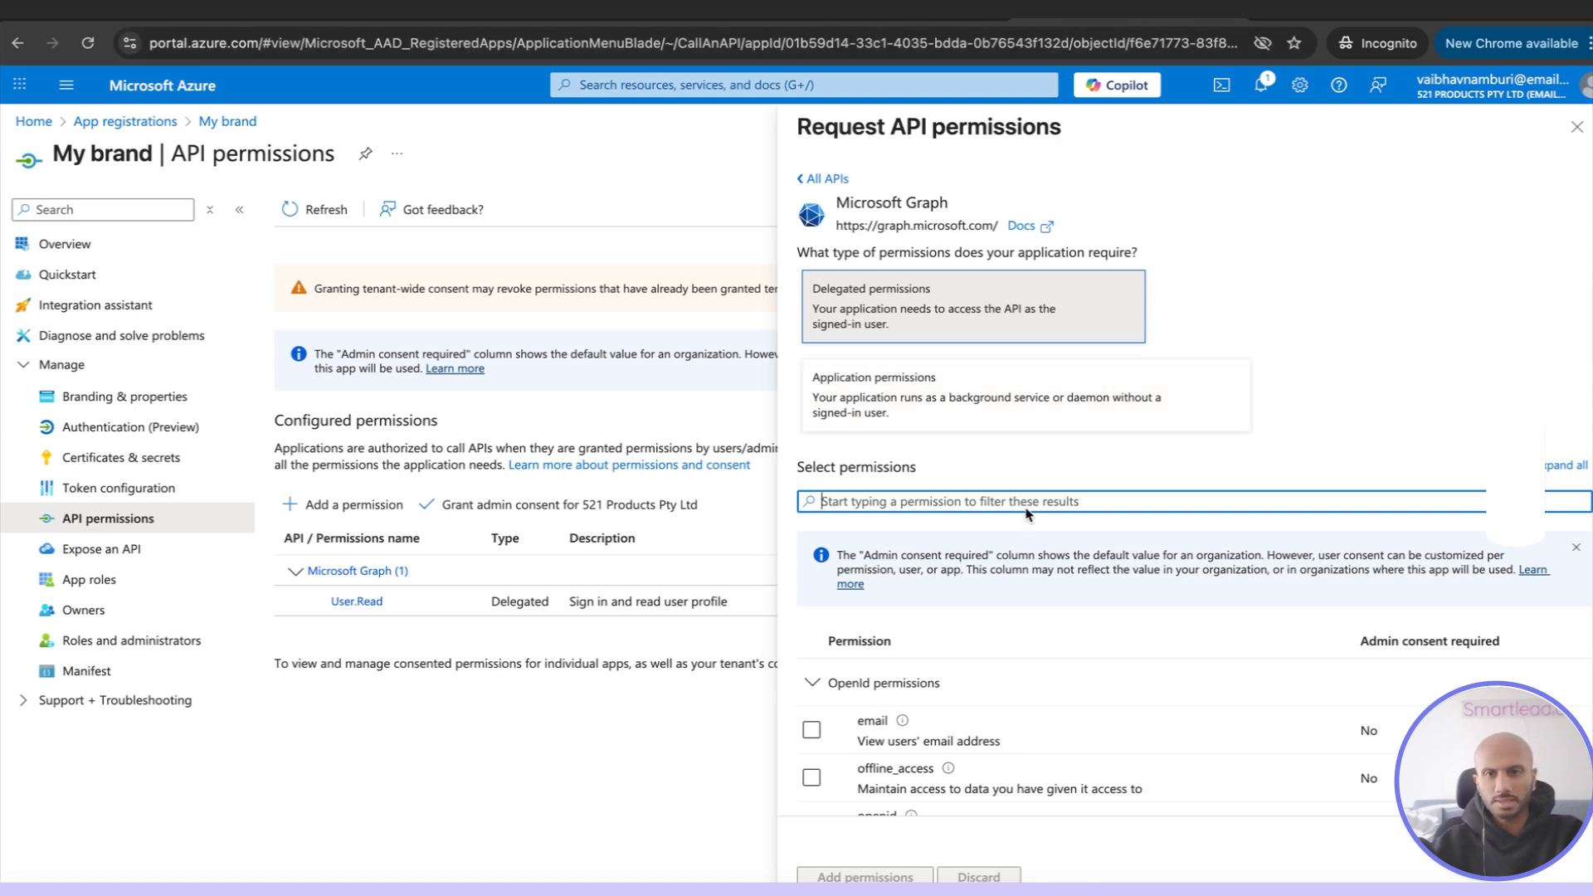
Find and select the offline_access and openid delegated permissions for Microsoft Graph
type("offline_access")
left_click(812, 730)
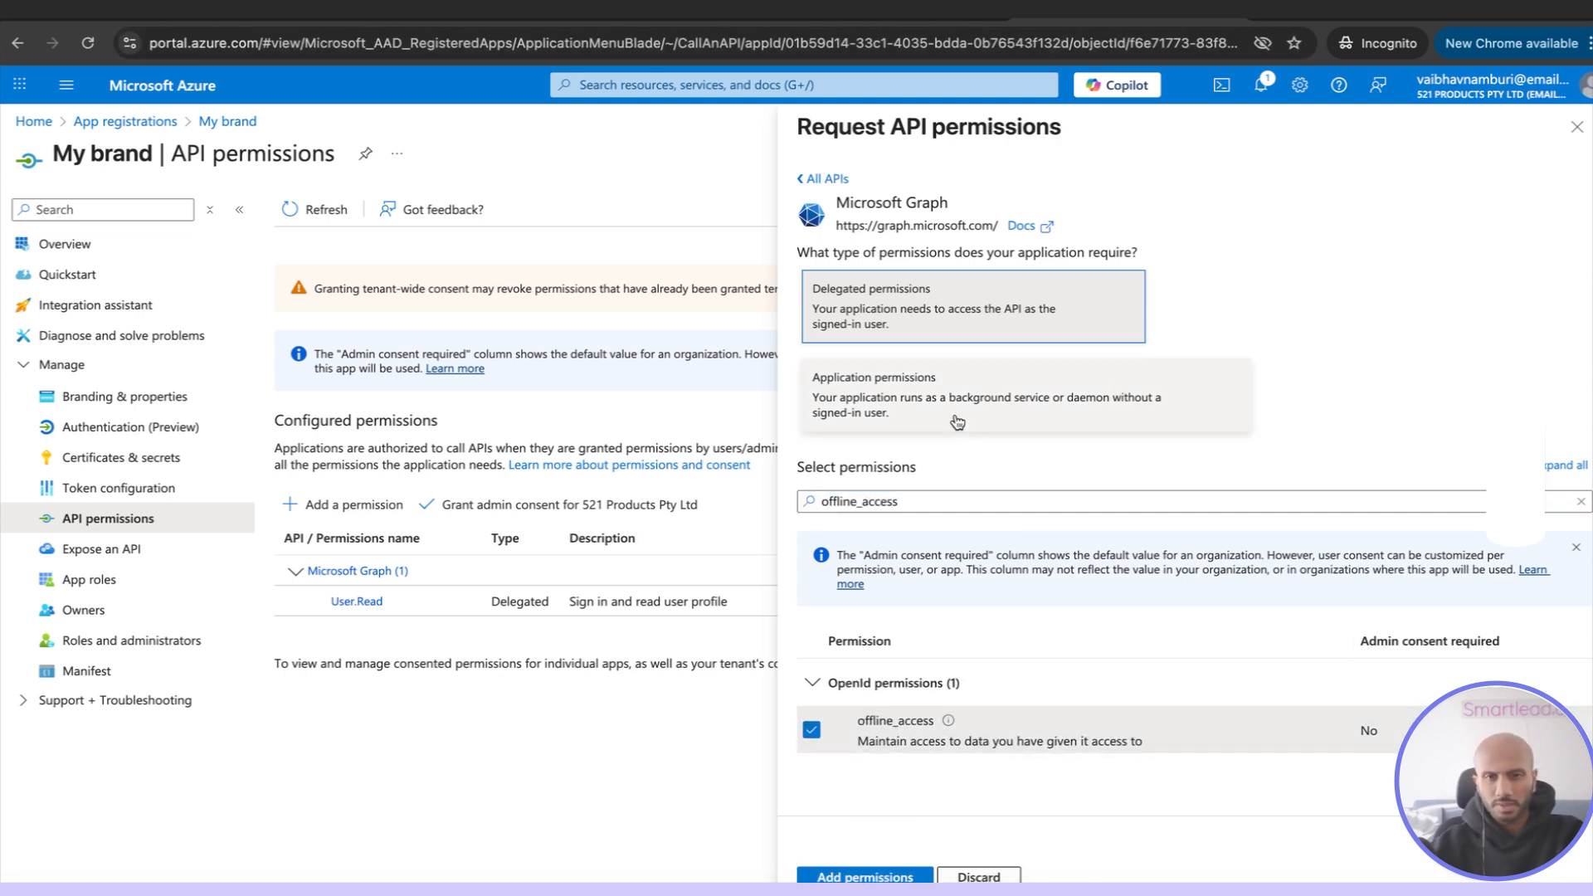
left_click(907, 503)
key("super+a")
key("BackSpace")
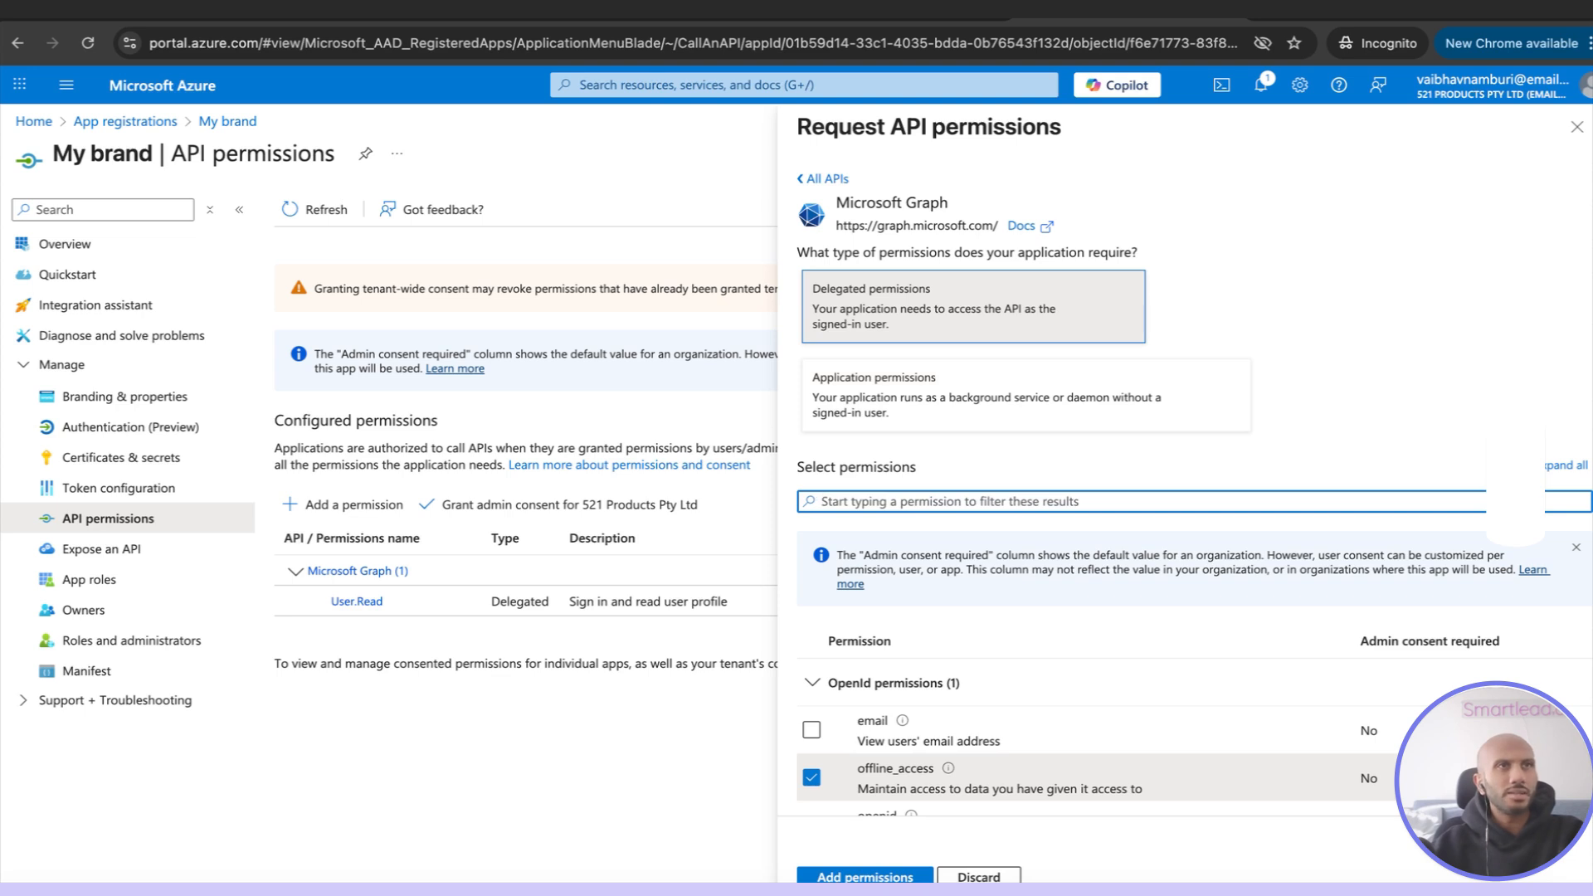
type("openid")
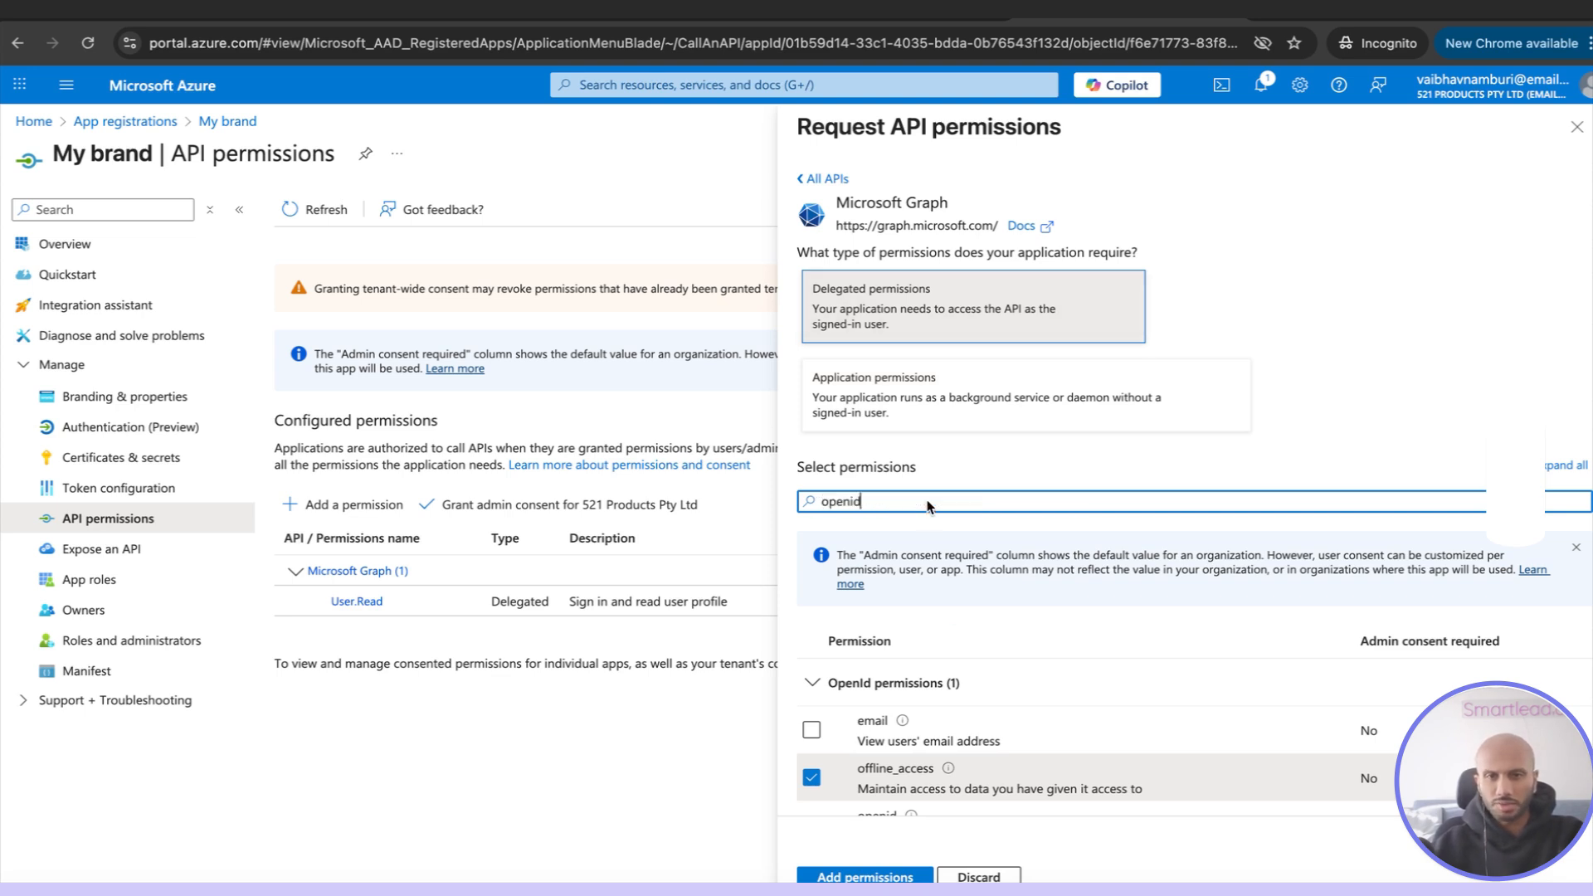
left_click(811, 730)
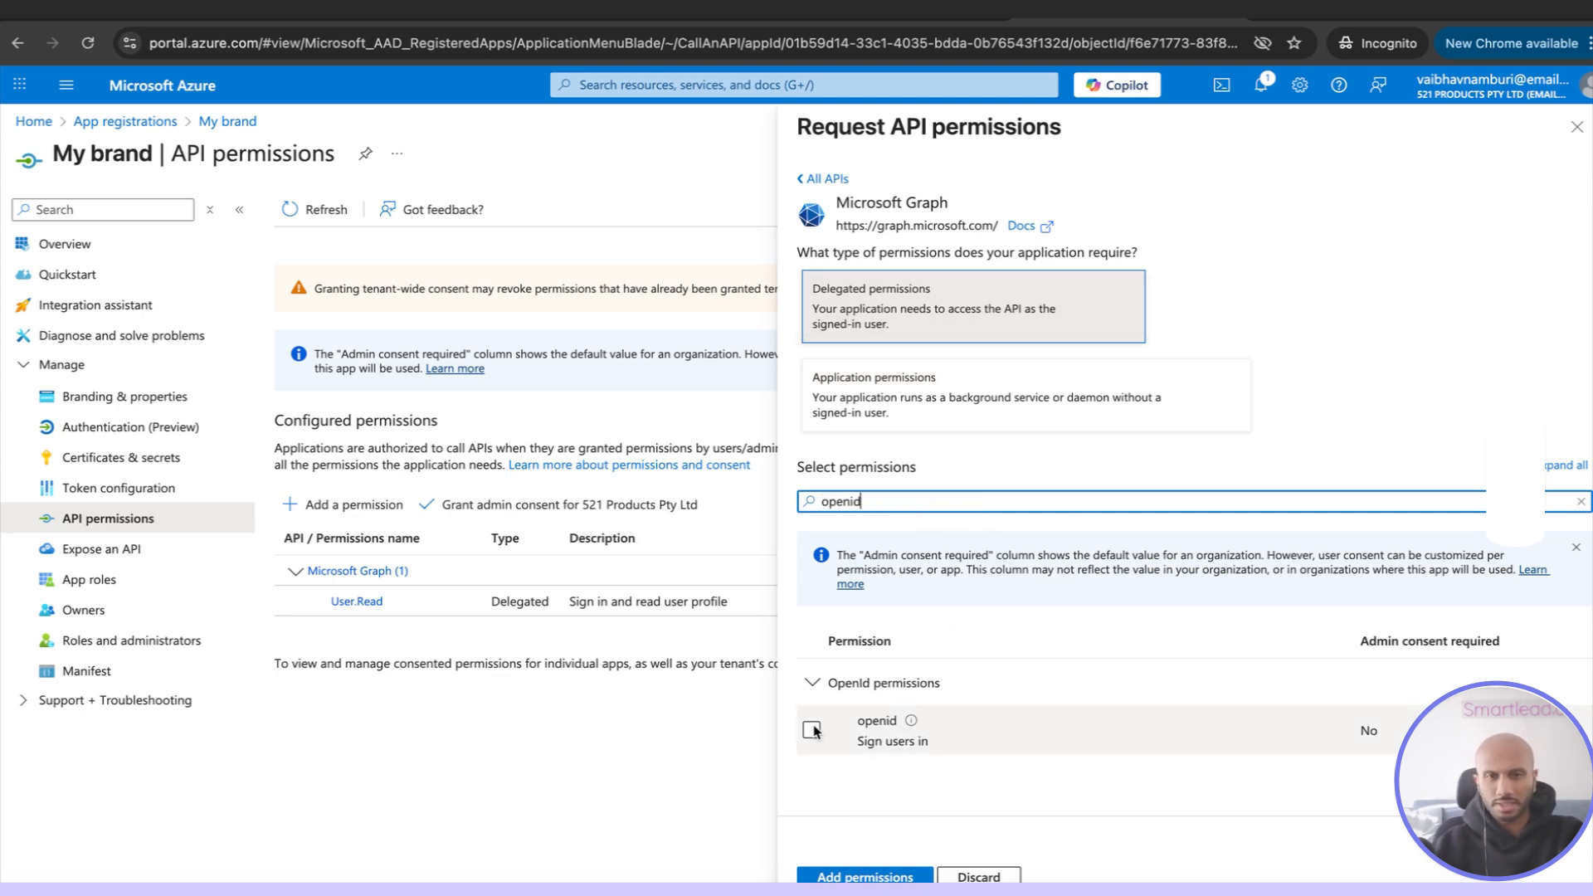
Find and select the email and profile delegated permissions for Microsoft Graph
double_click(856, 500)
type("email")
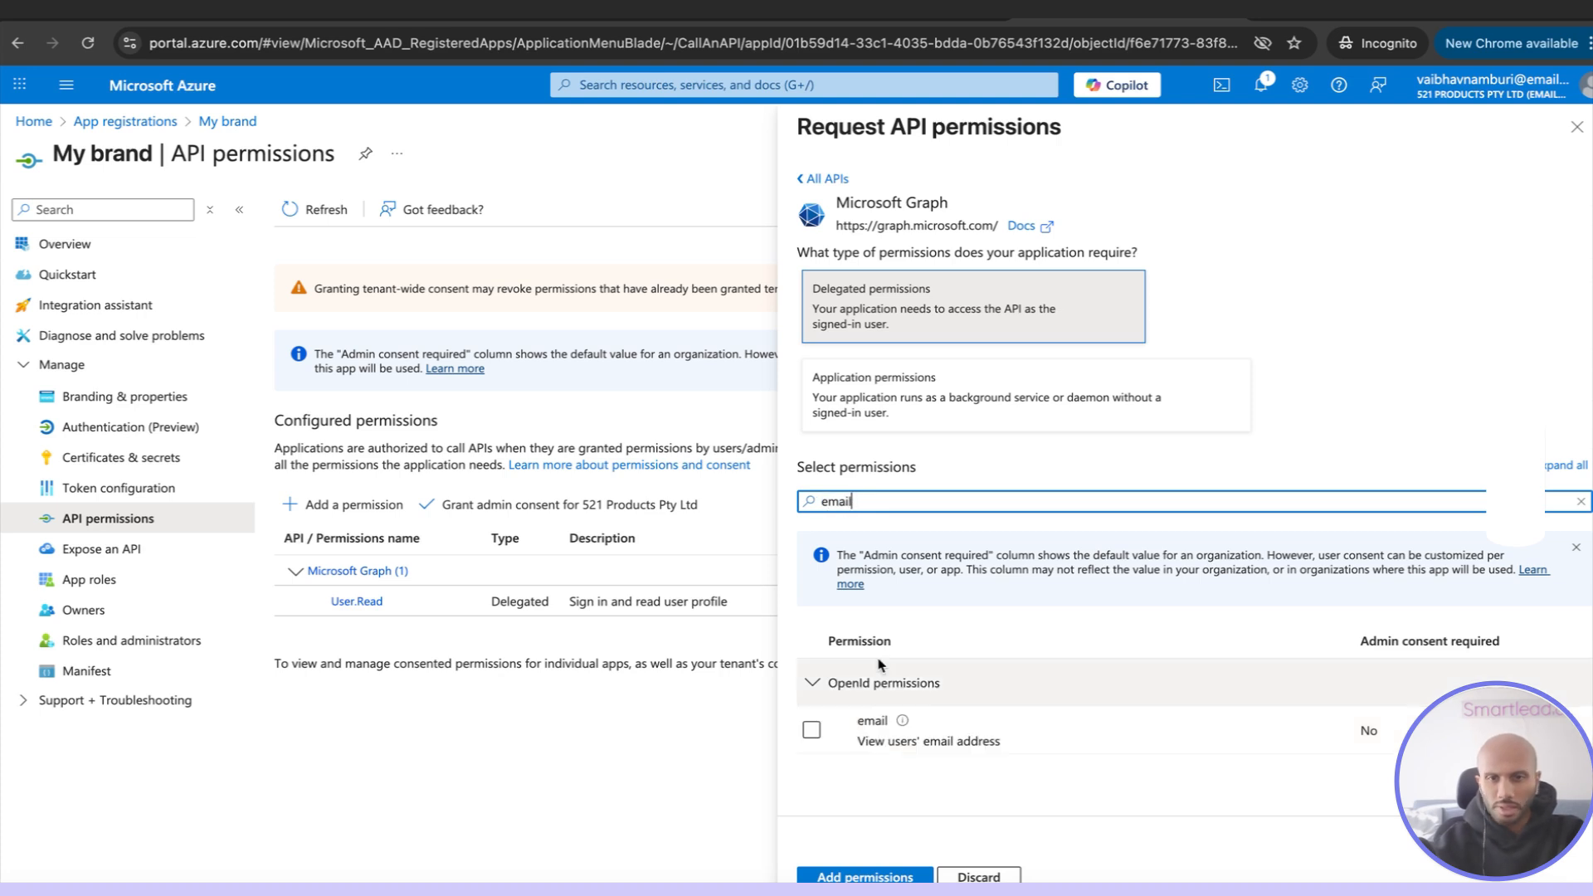
left_click(809, 720)
double_click(882, 501)
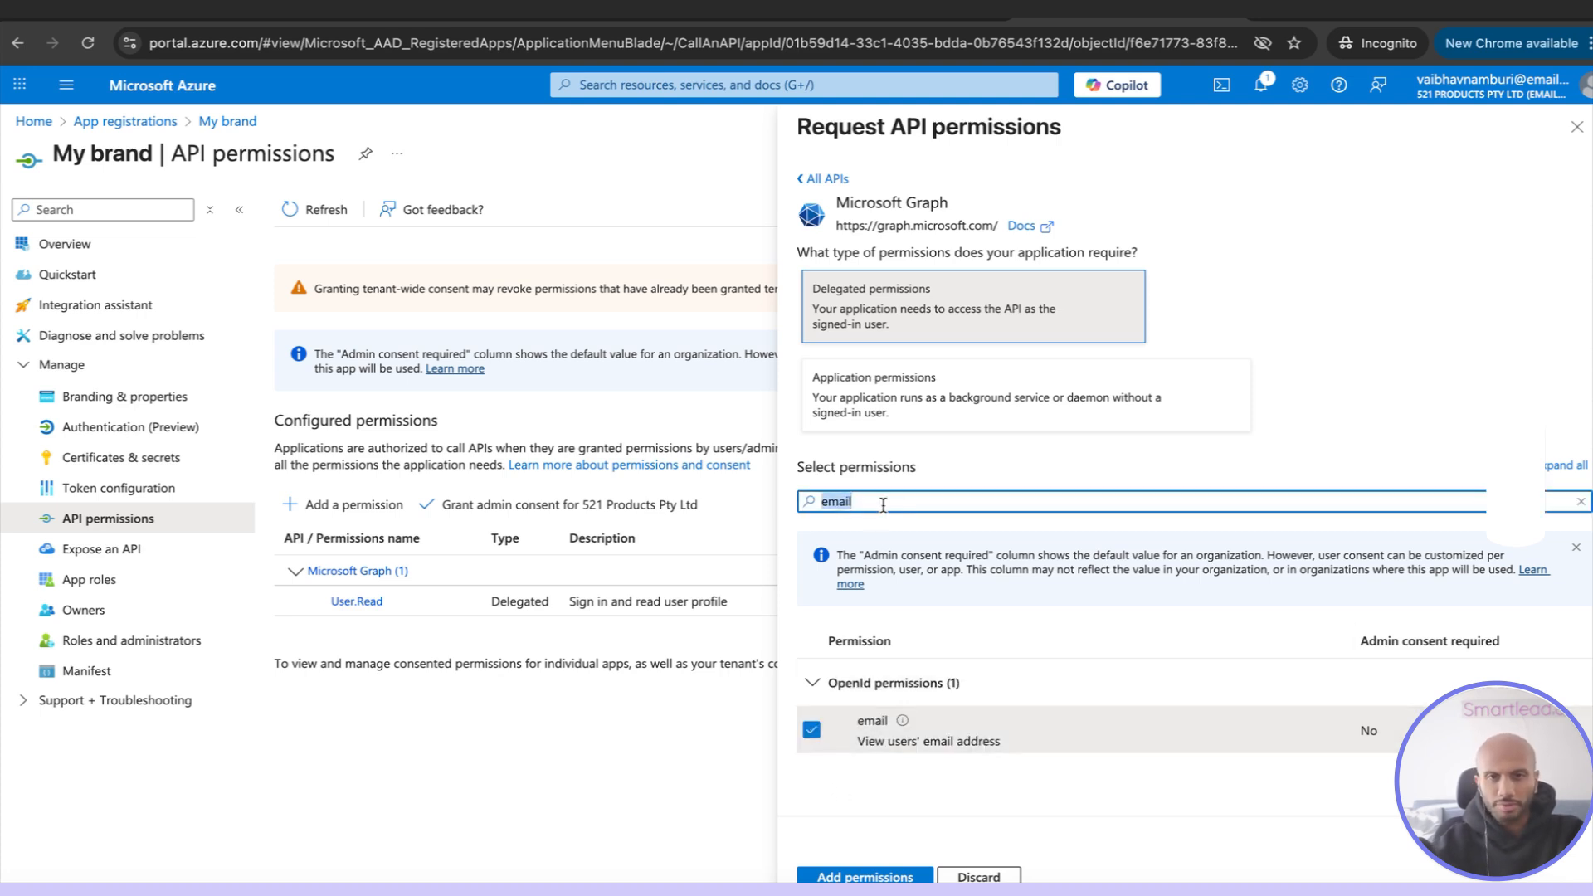
type("profile")
left_click(812, 729)
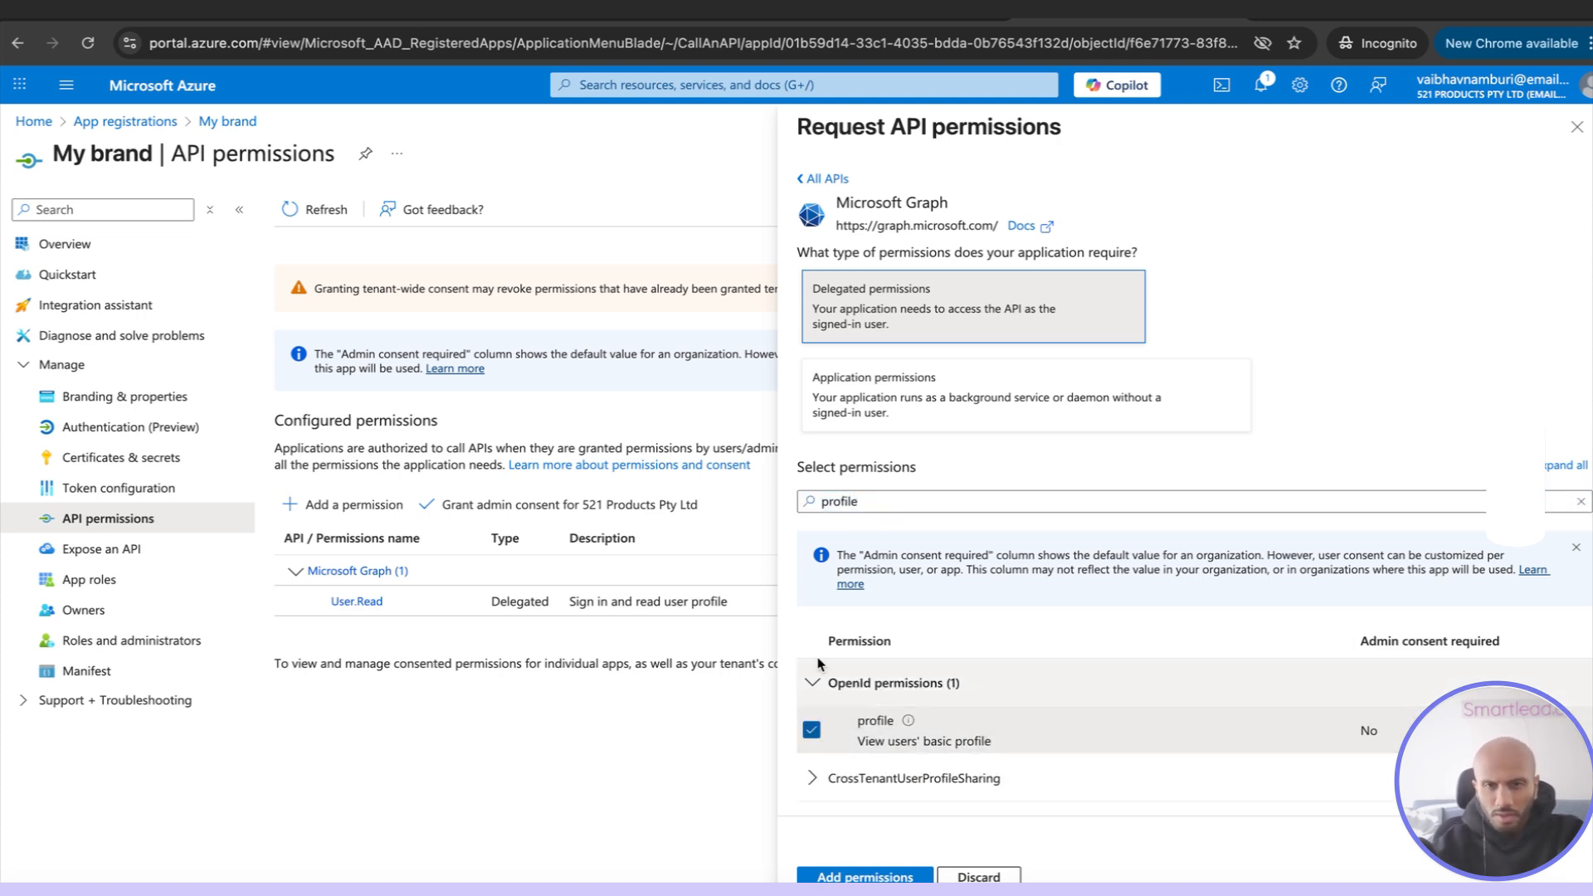
Find and select the Mail.Send and Mail.Send.Shared delegated permissions for Microsoft Graph
double_click(876, 501)
key("BackSpace")
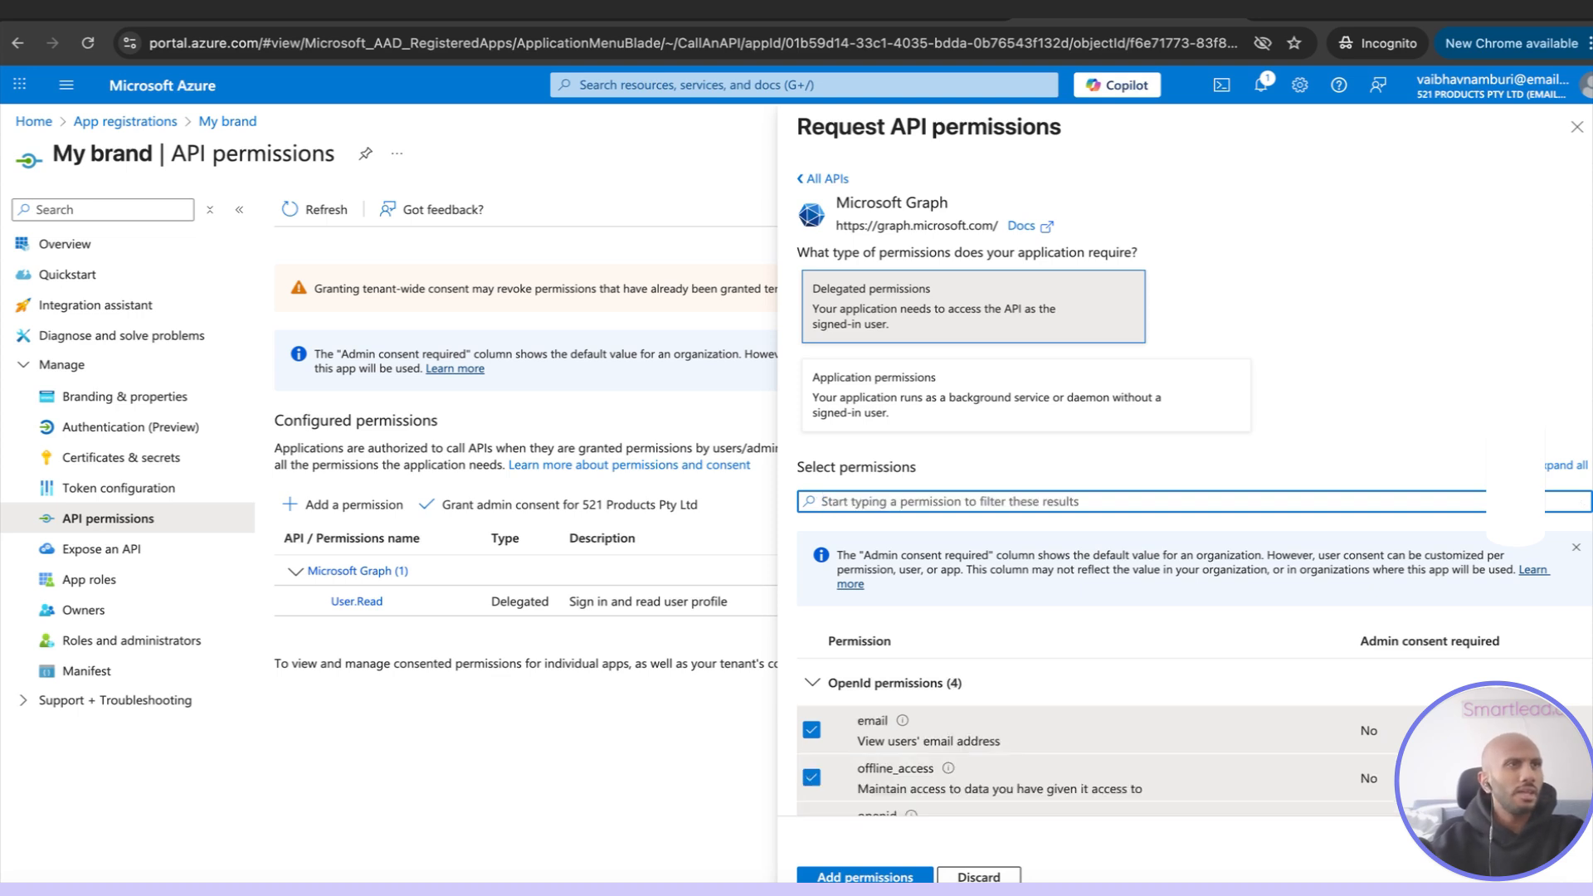
type("send")
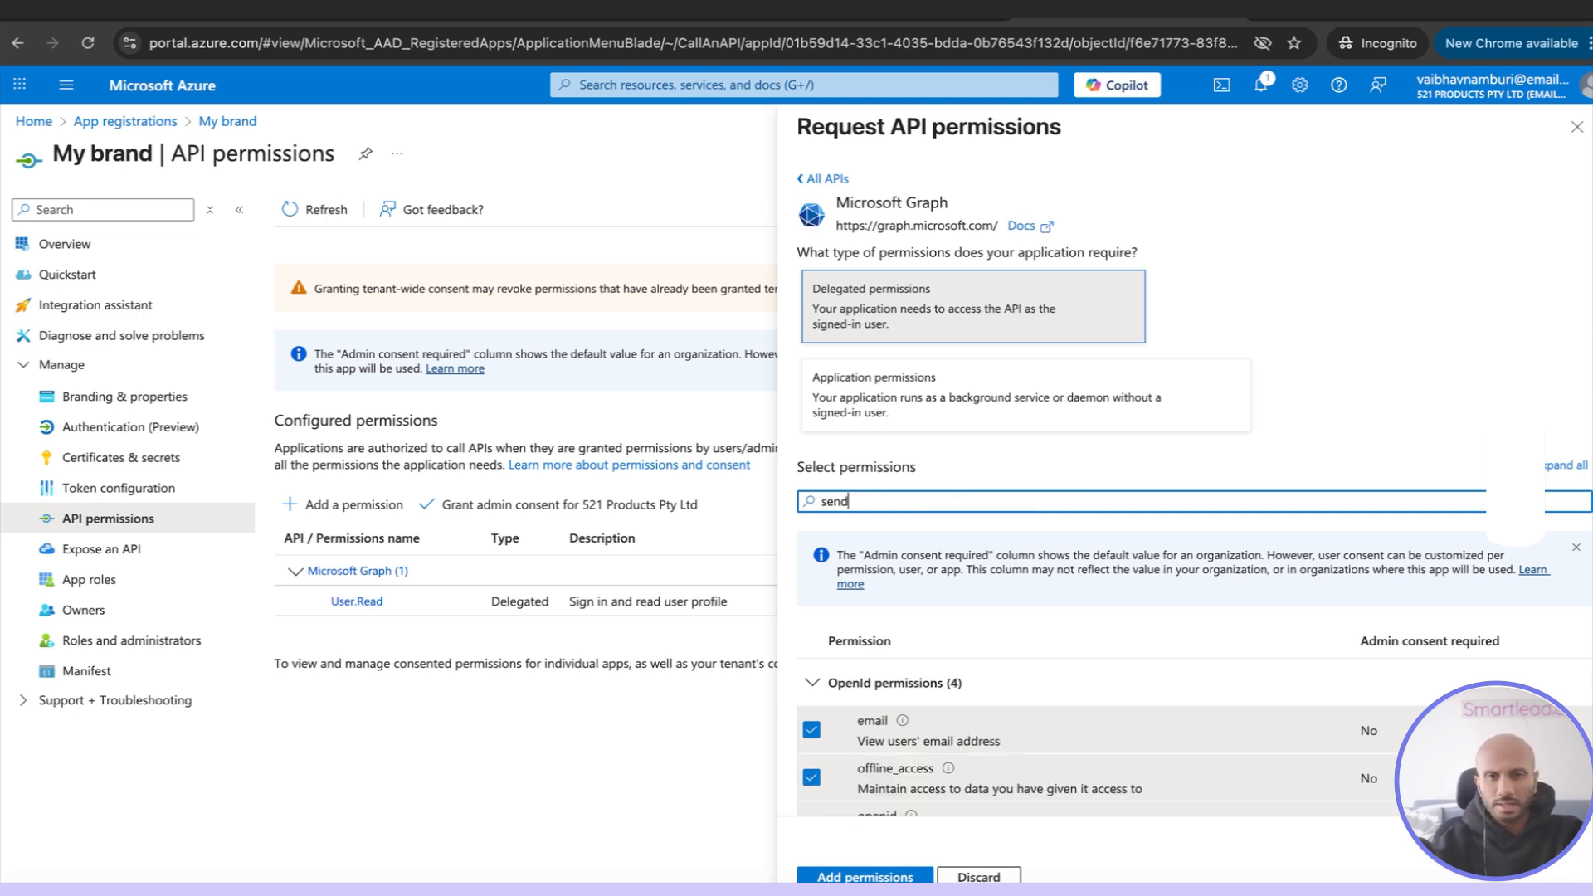
key("super+a")
type("mai")
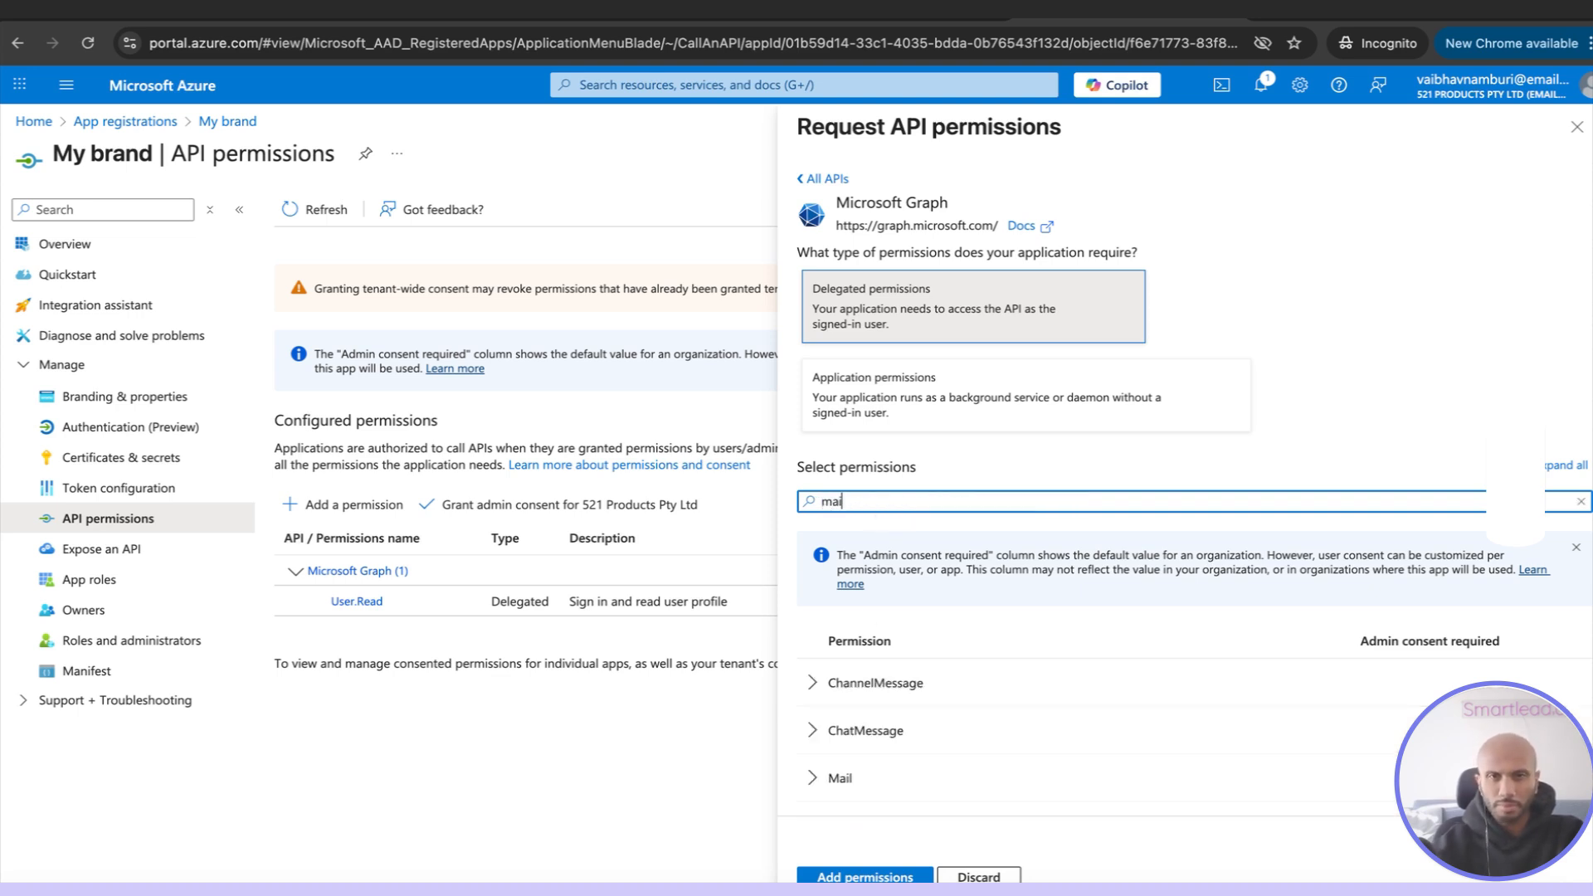
type("l.send")
left_click(821, 680)
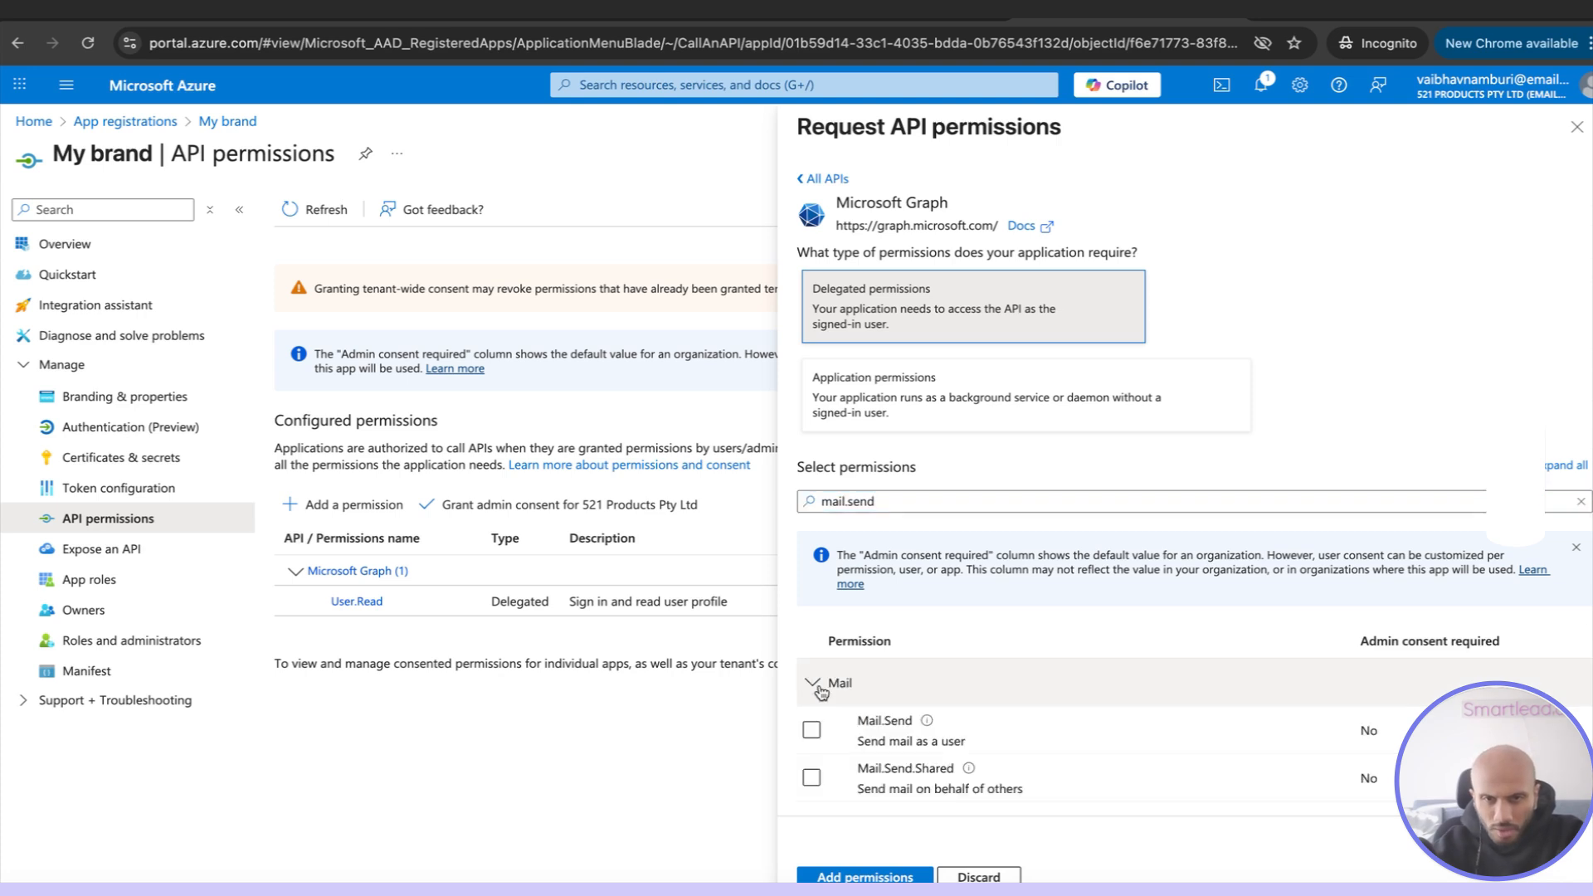
left_click(811, 734)
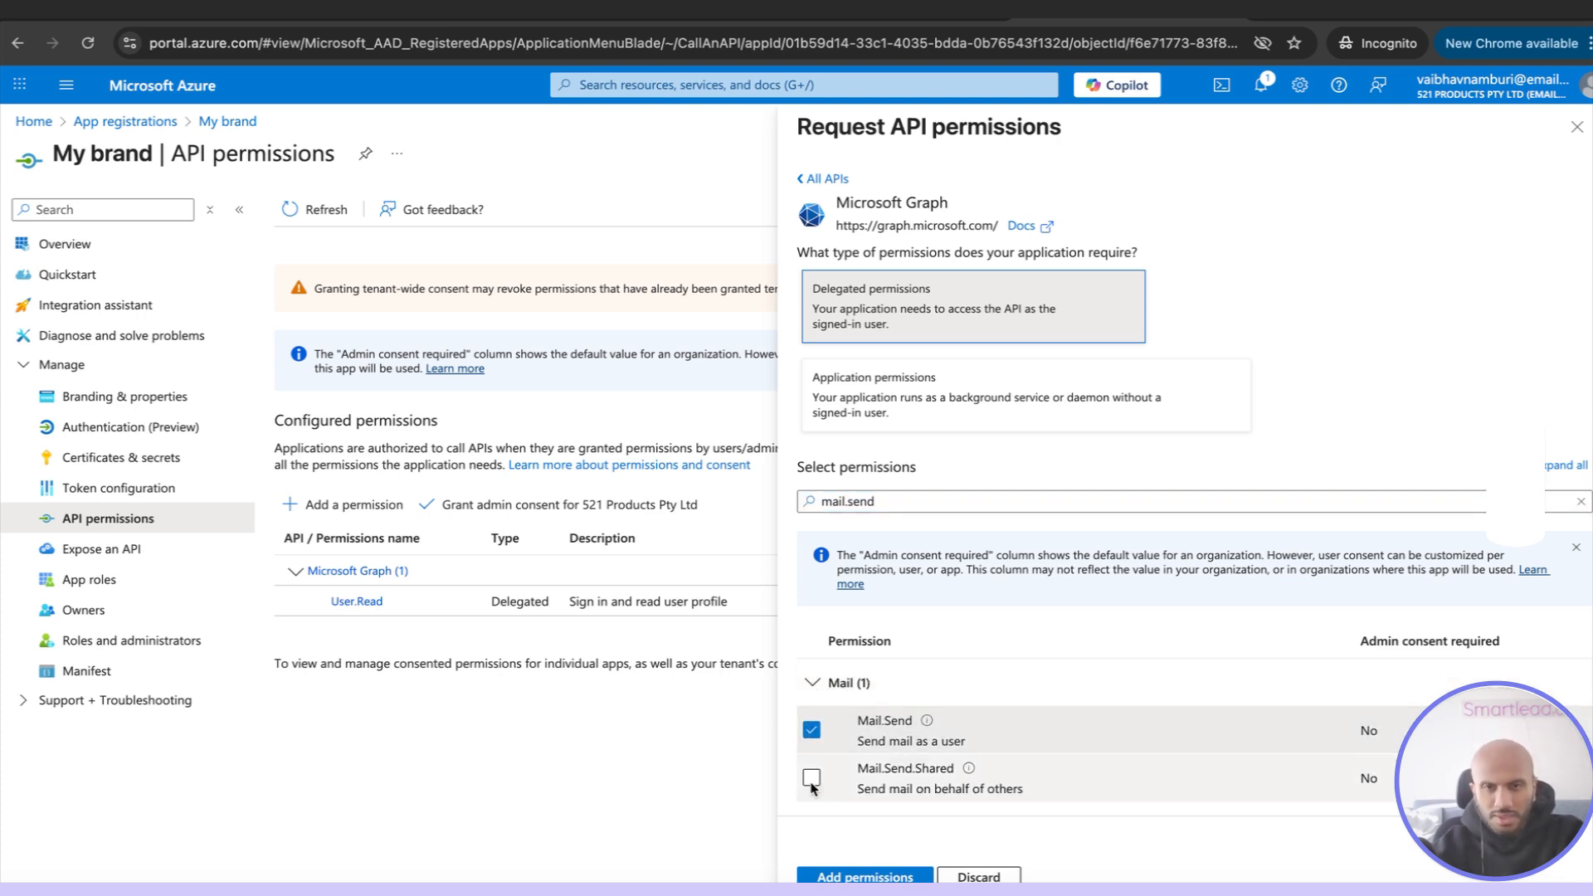
left_click(812, 781)
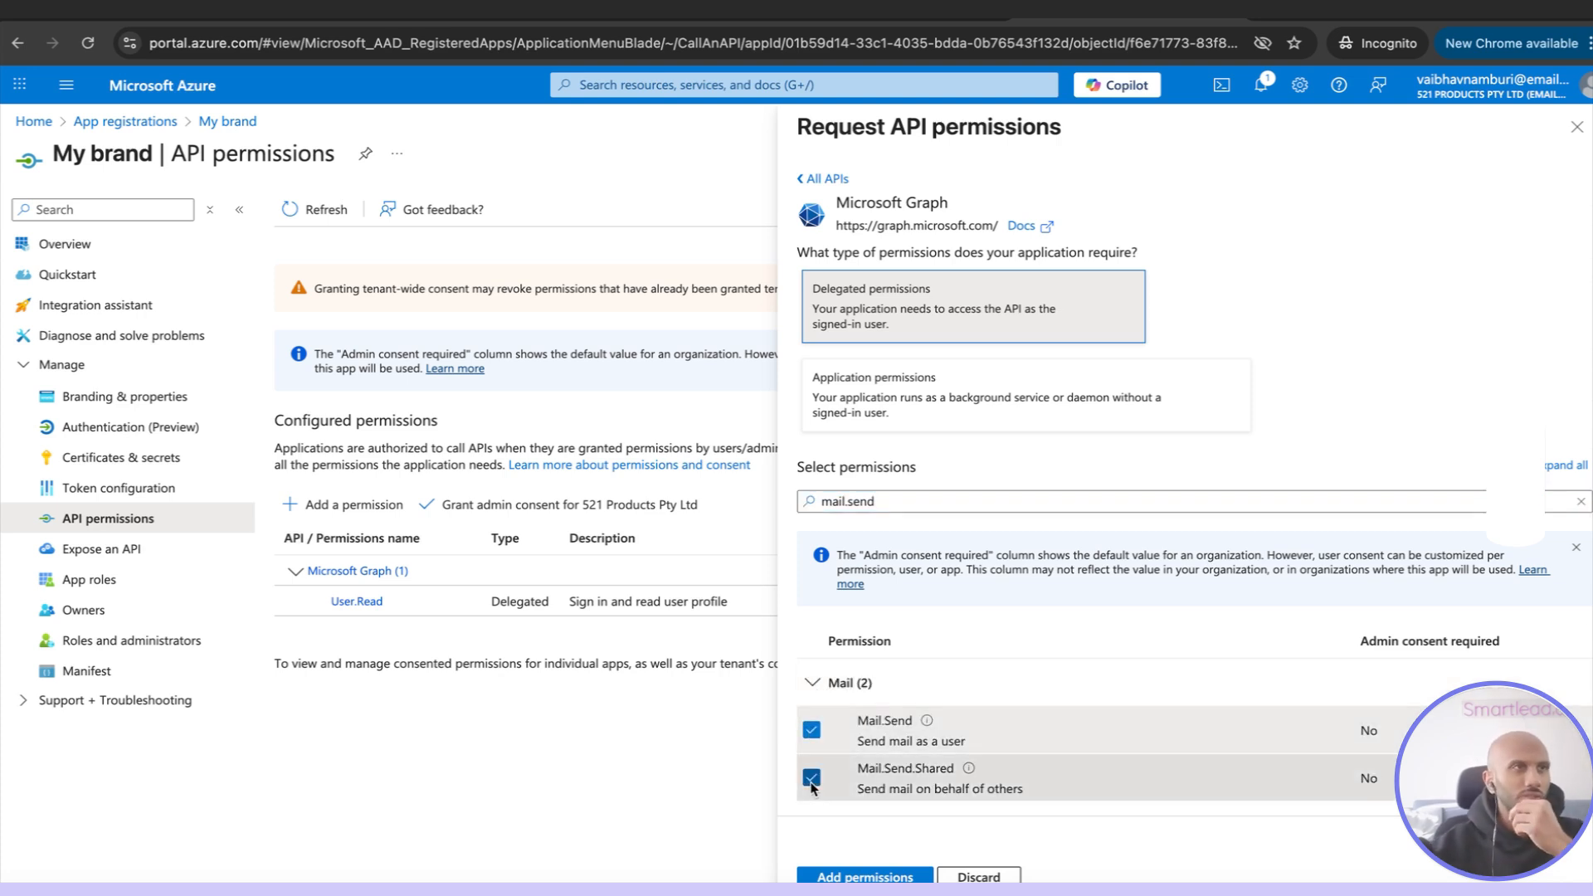
Filter the permissions by mail.read and select Mail.Read, Mail.Read.Shared, Mail.ReadWrite and Mail.ReadWrite.Shared
double_click(887, 505)
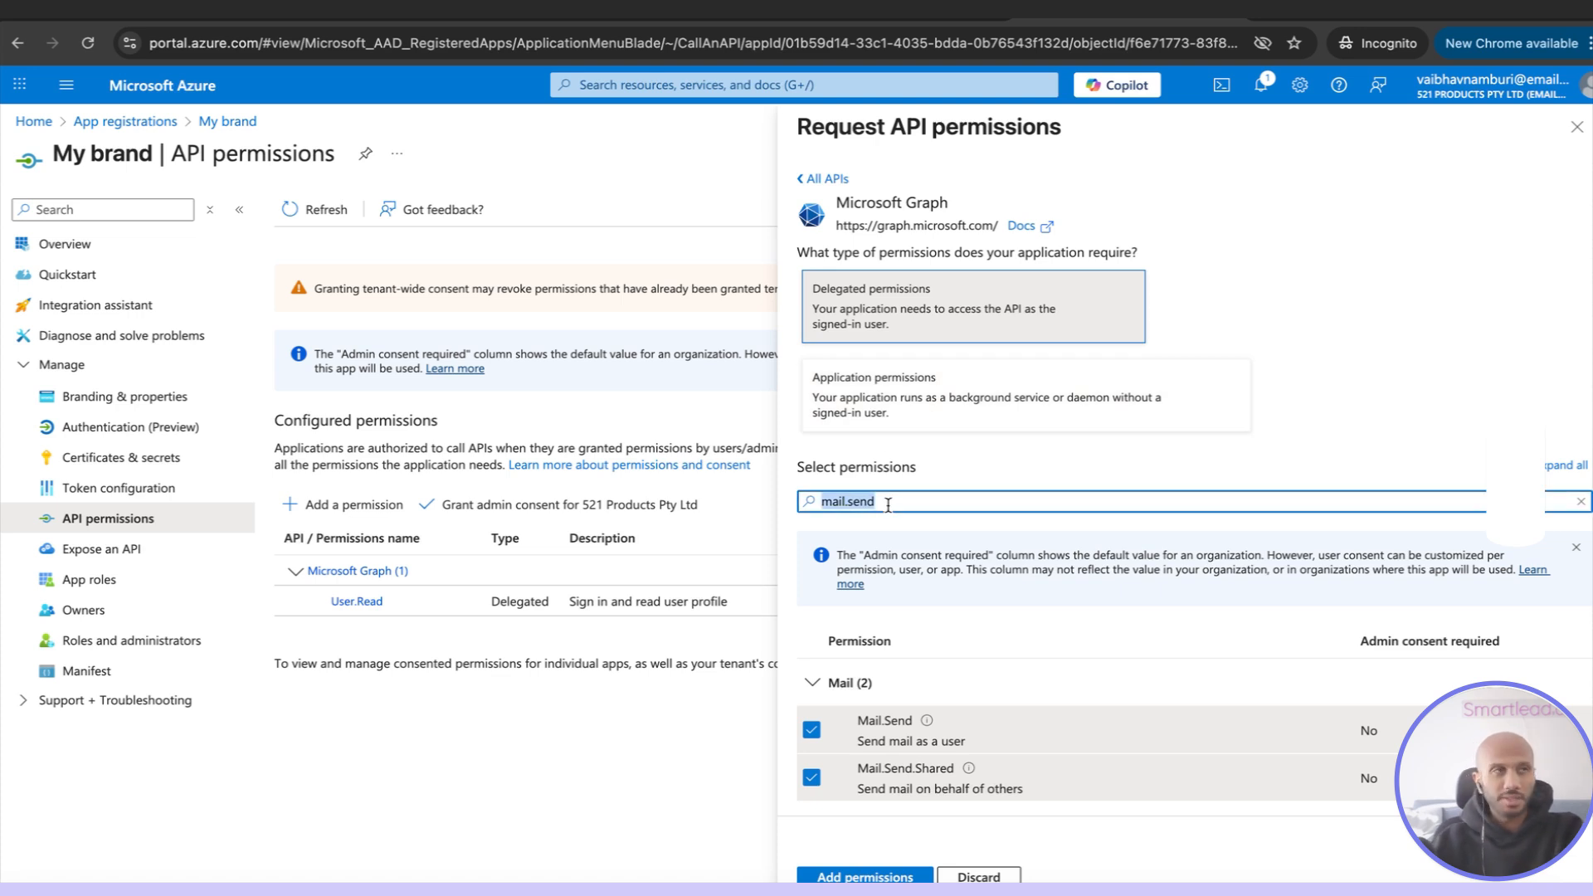
key("BackSpace")
type("mail")
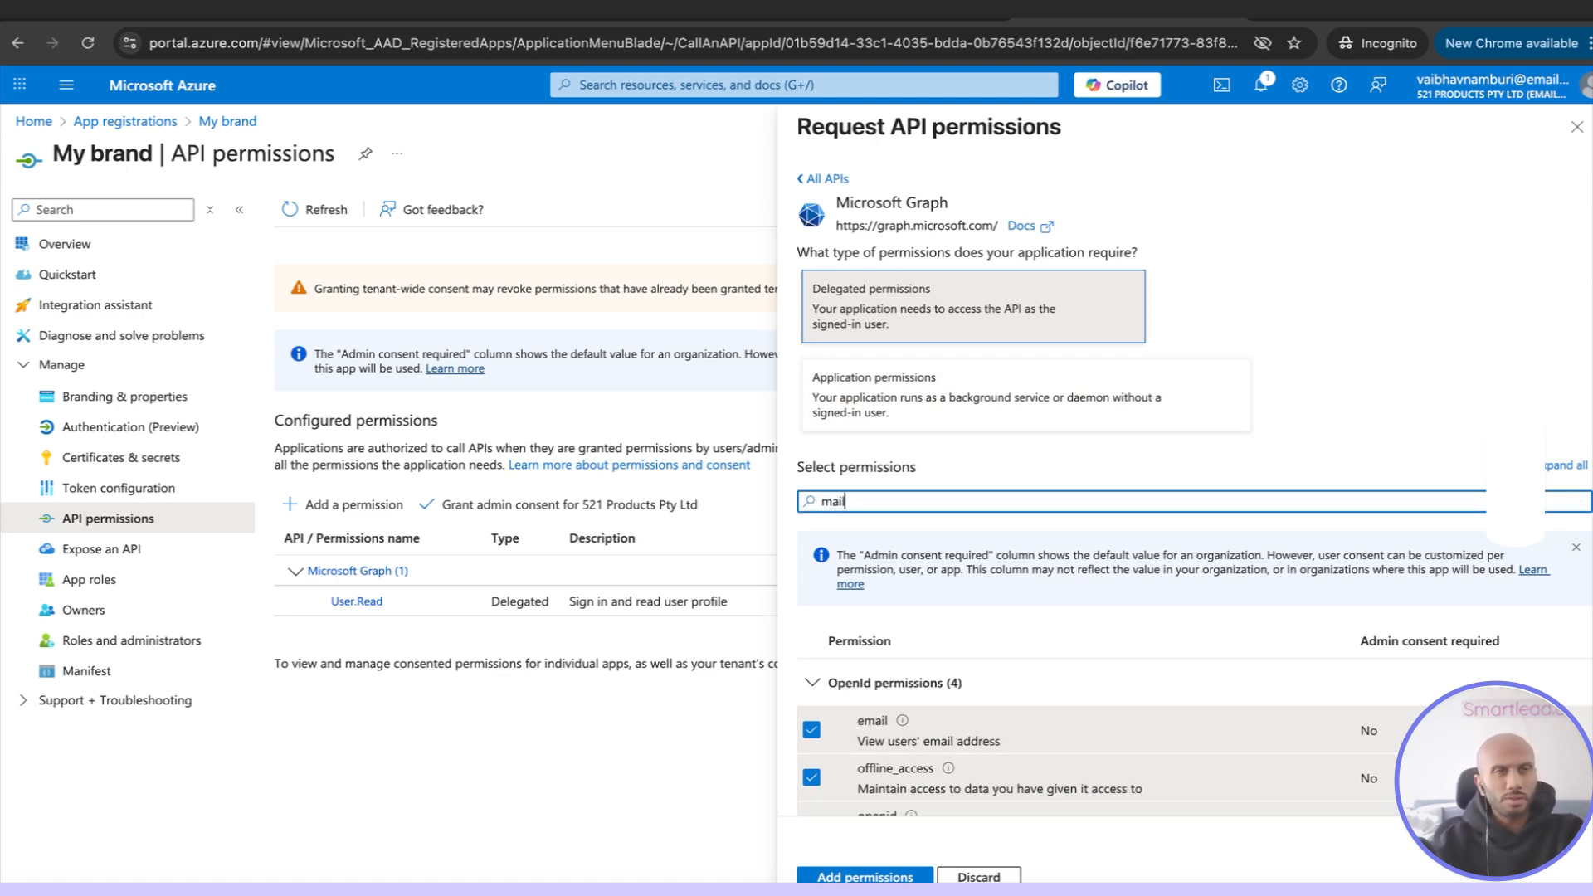
type("rea.read")
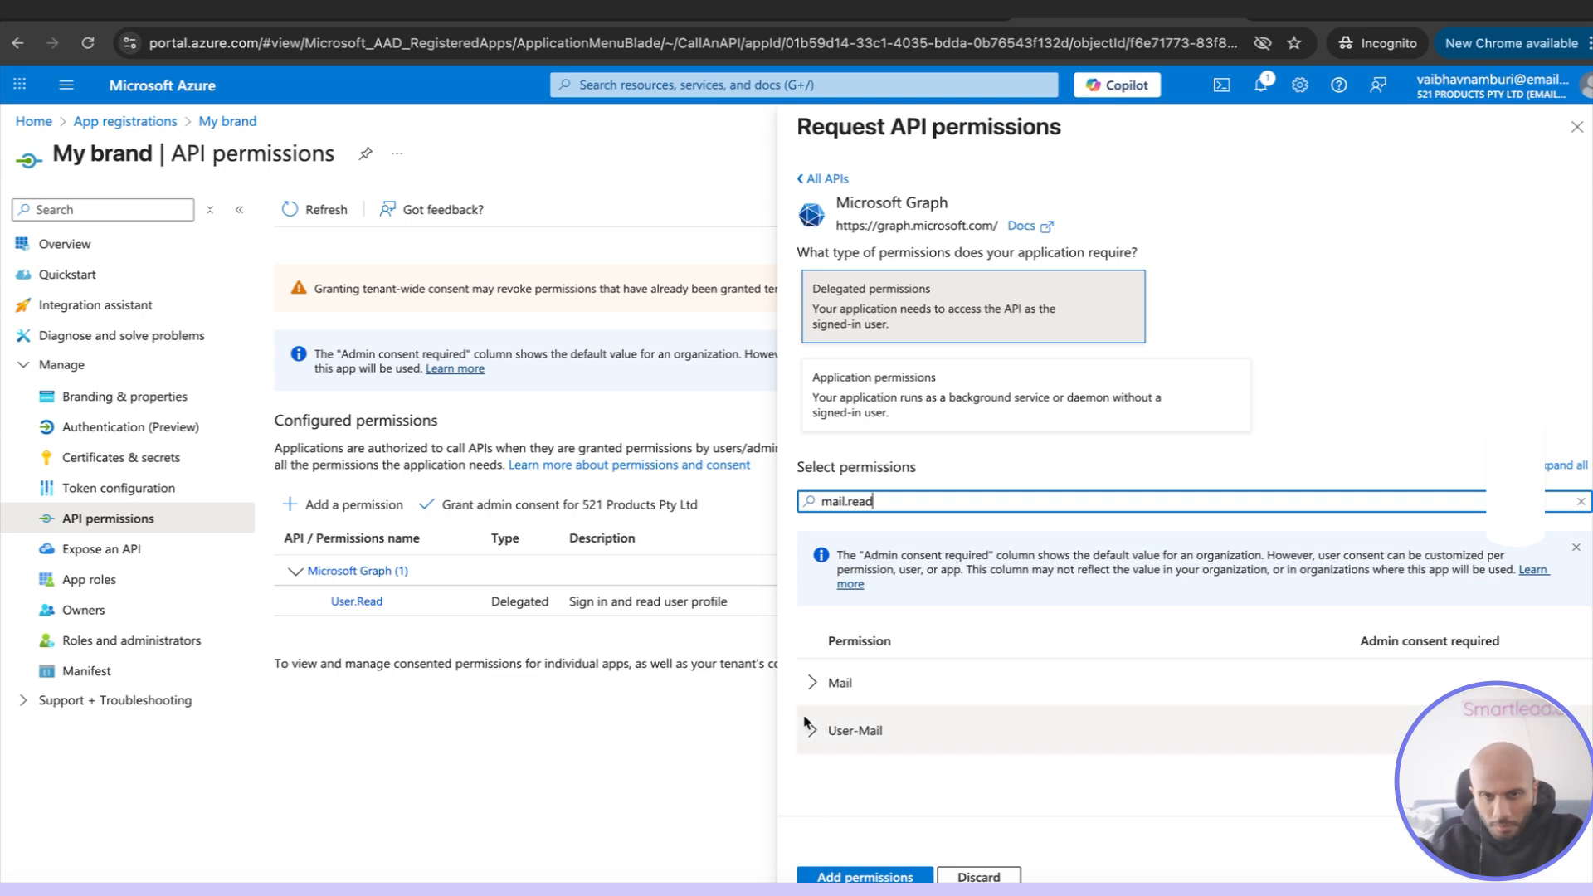
left_click(812, 681)
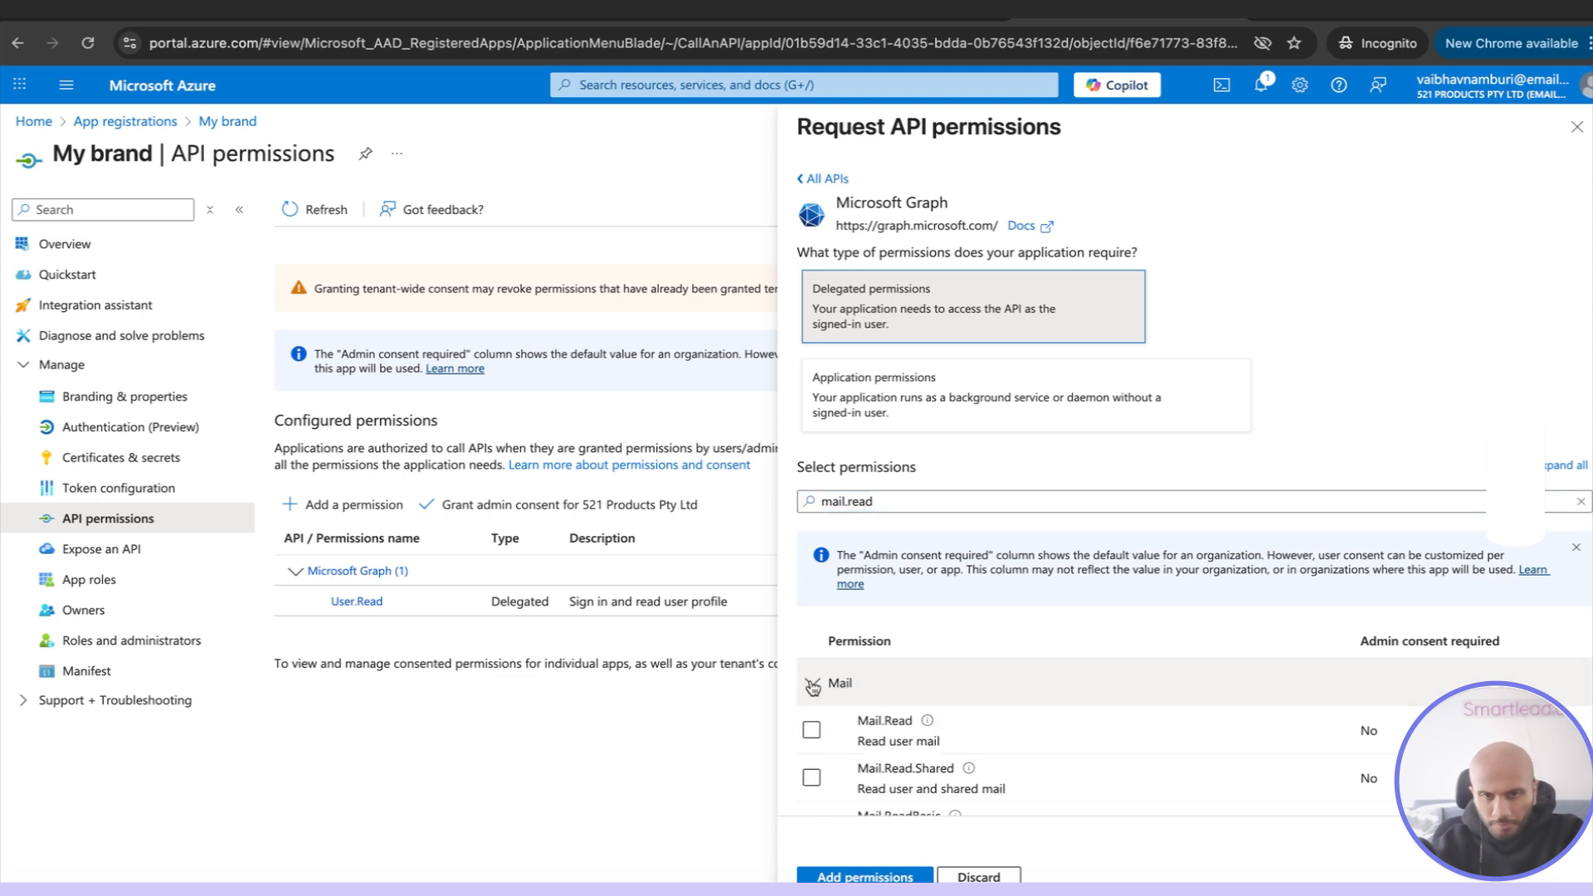
left_click(812, 730)
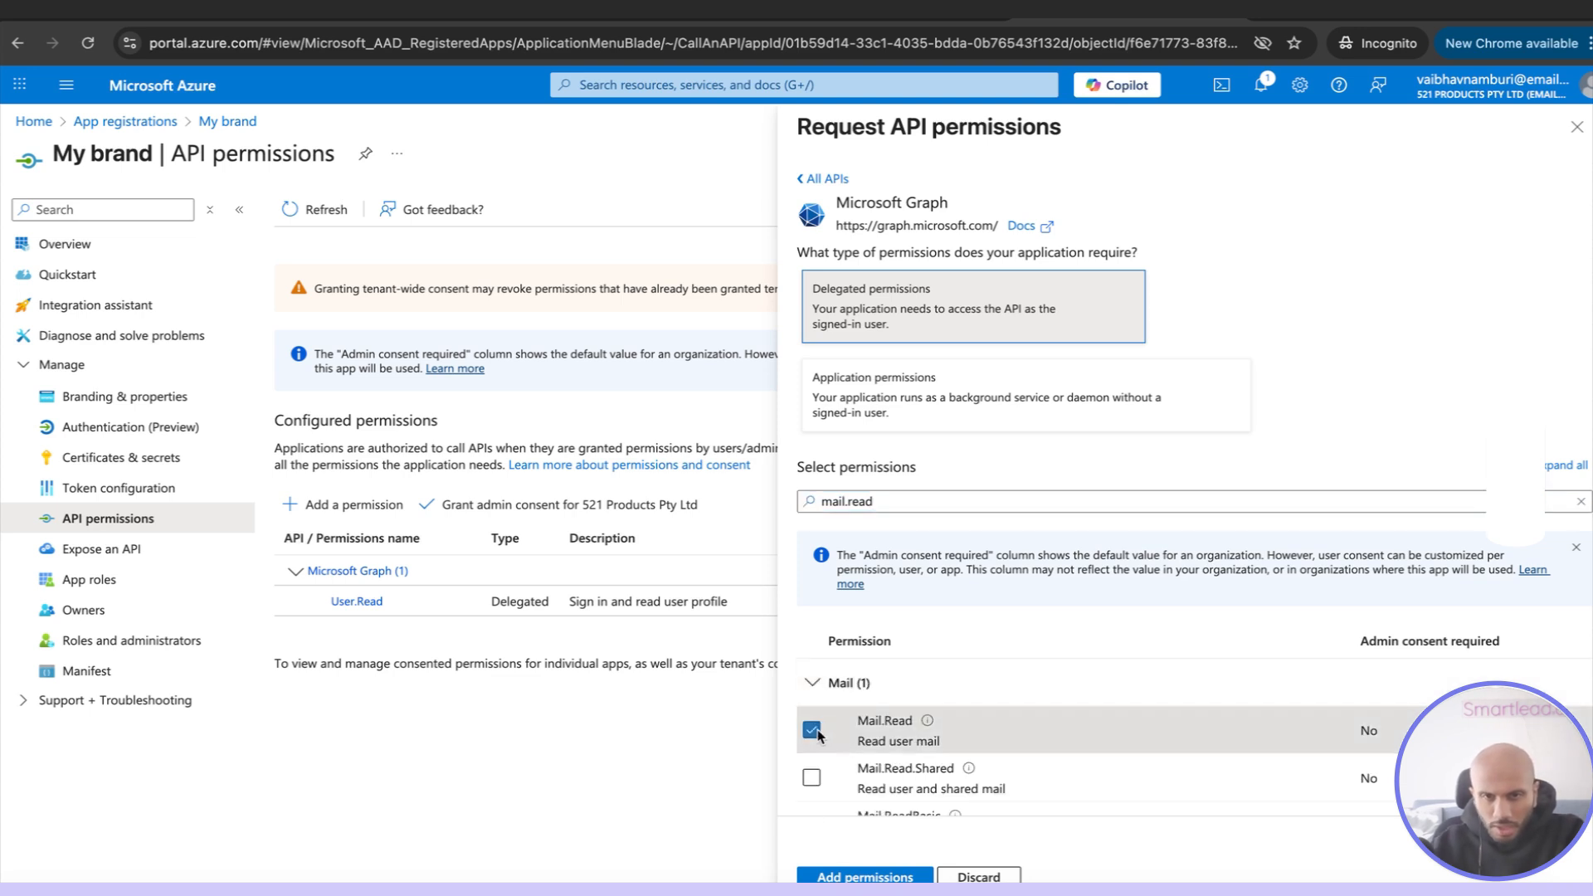
left_click(811, 778)
scroll(833, 724, "down", 3)
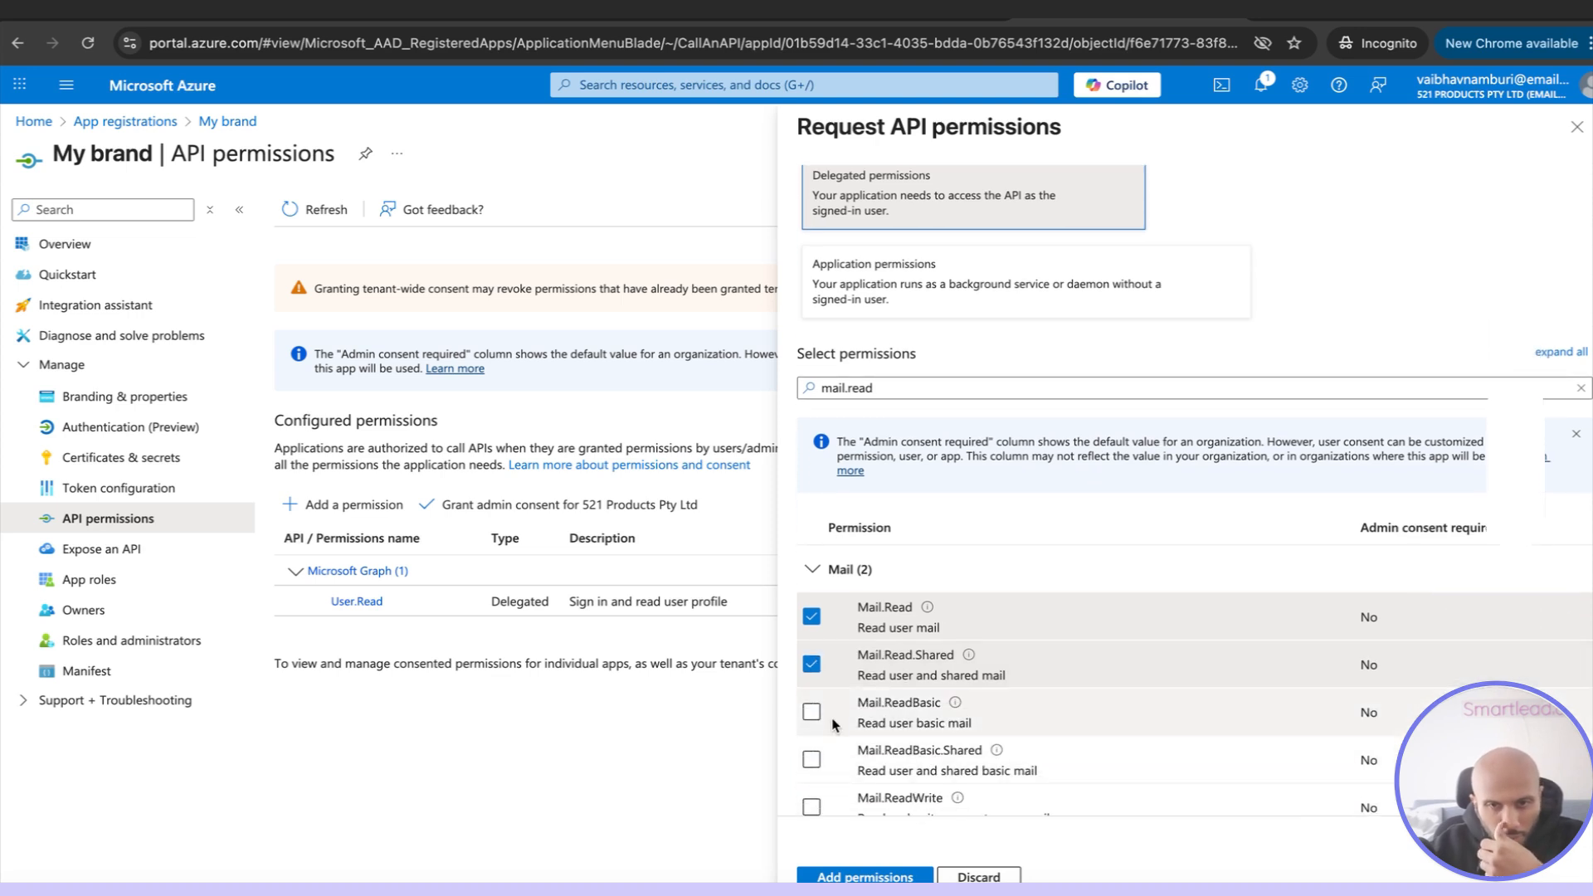
left_click(811, 700)
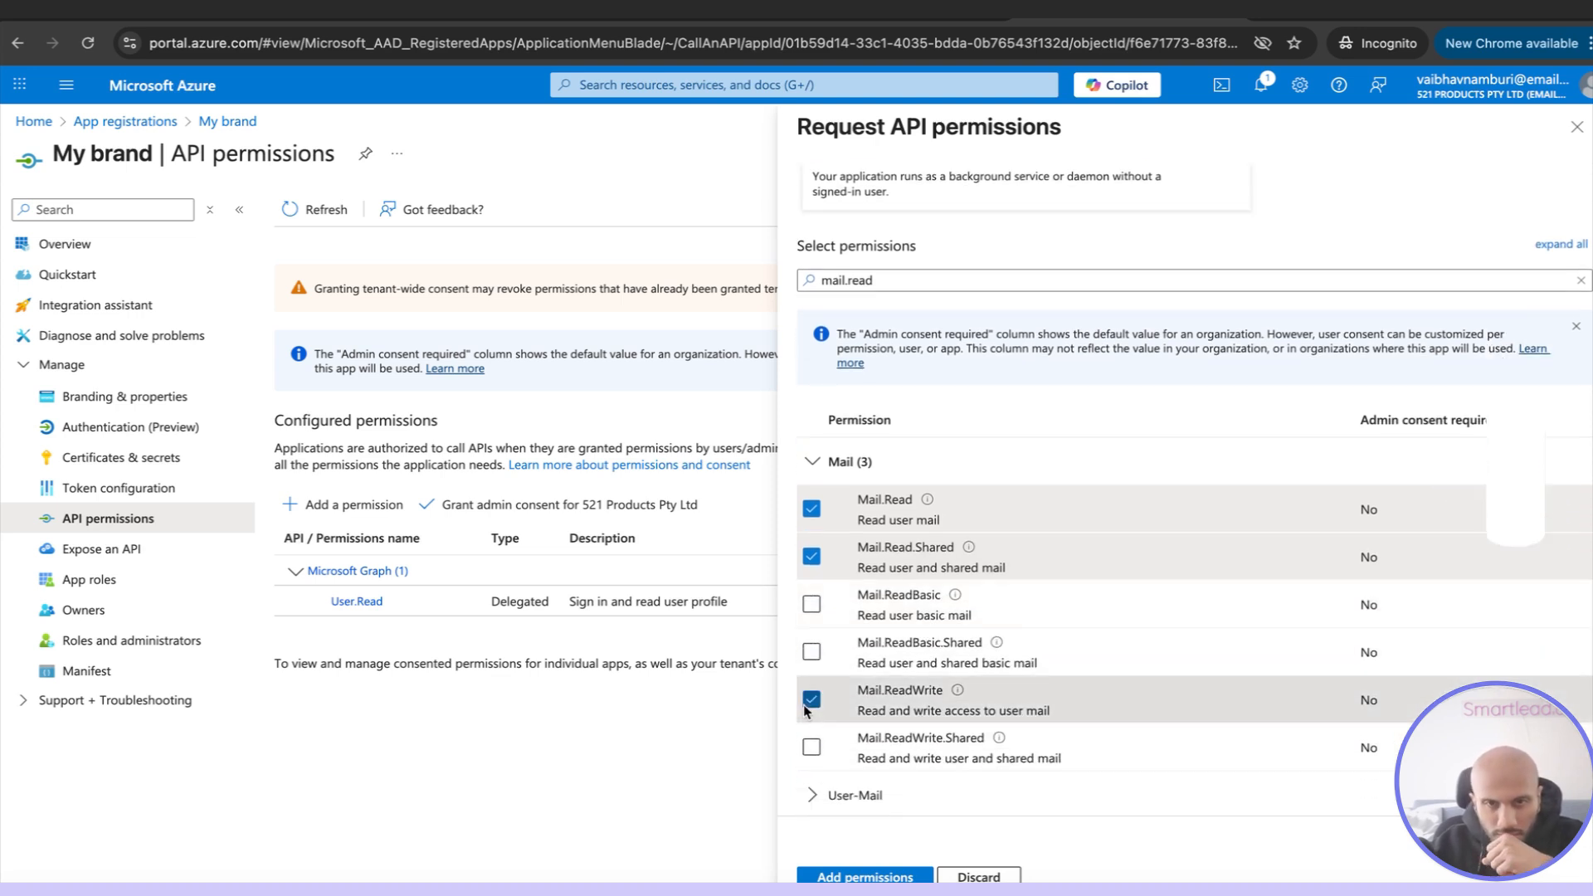
left_click(812, 747)
Deselect Mail.Read.Shared and Mail.Read, and add the remaining selected permissions to the My brand app
left_click(812, 556)
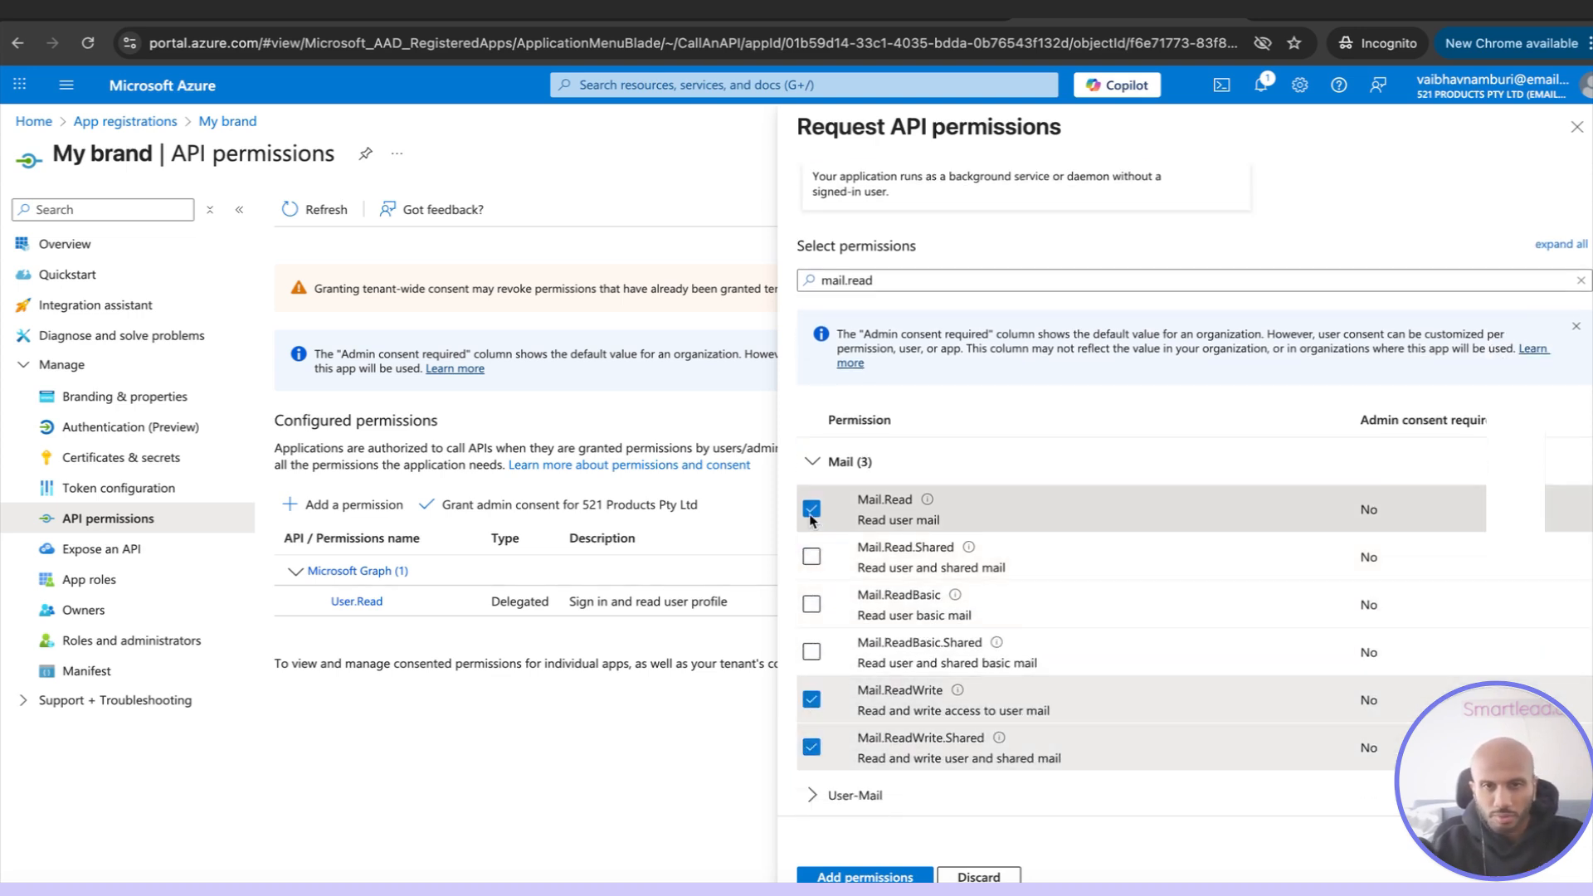
left_click(811, 508)
left_click(886, 873)
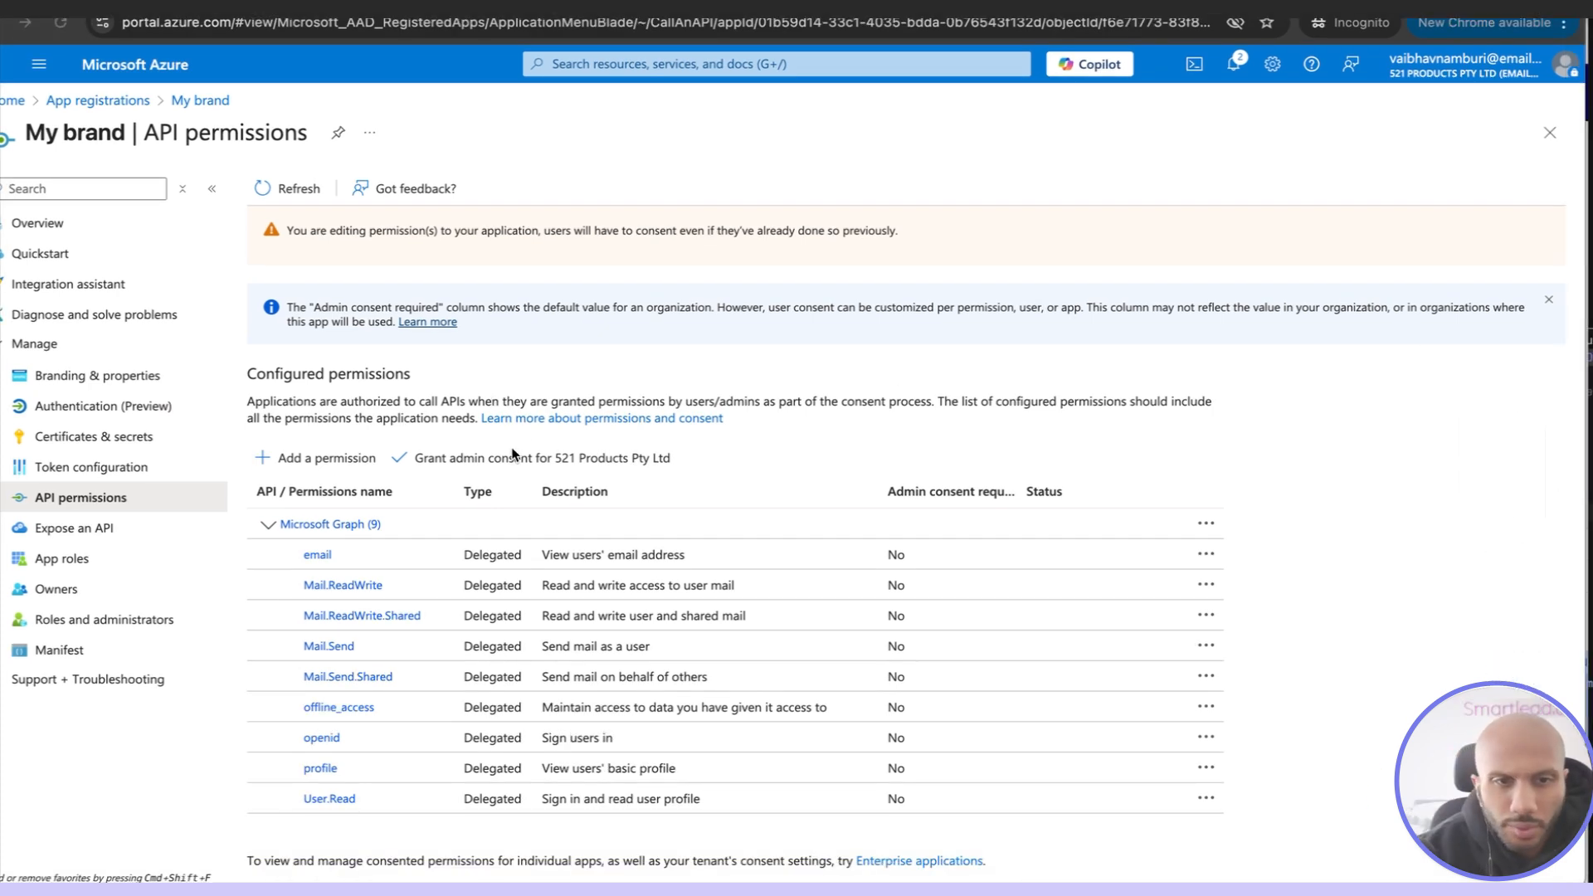
Grant admin consent for 521 Products Pty Ltd on all of the app's configured permissions
left_click(455, 458)
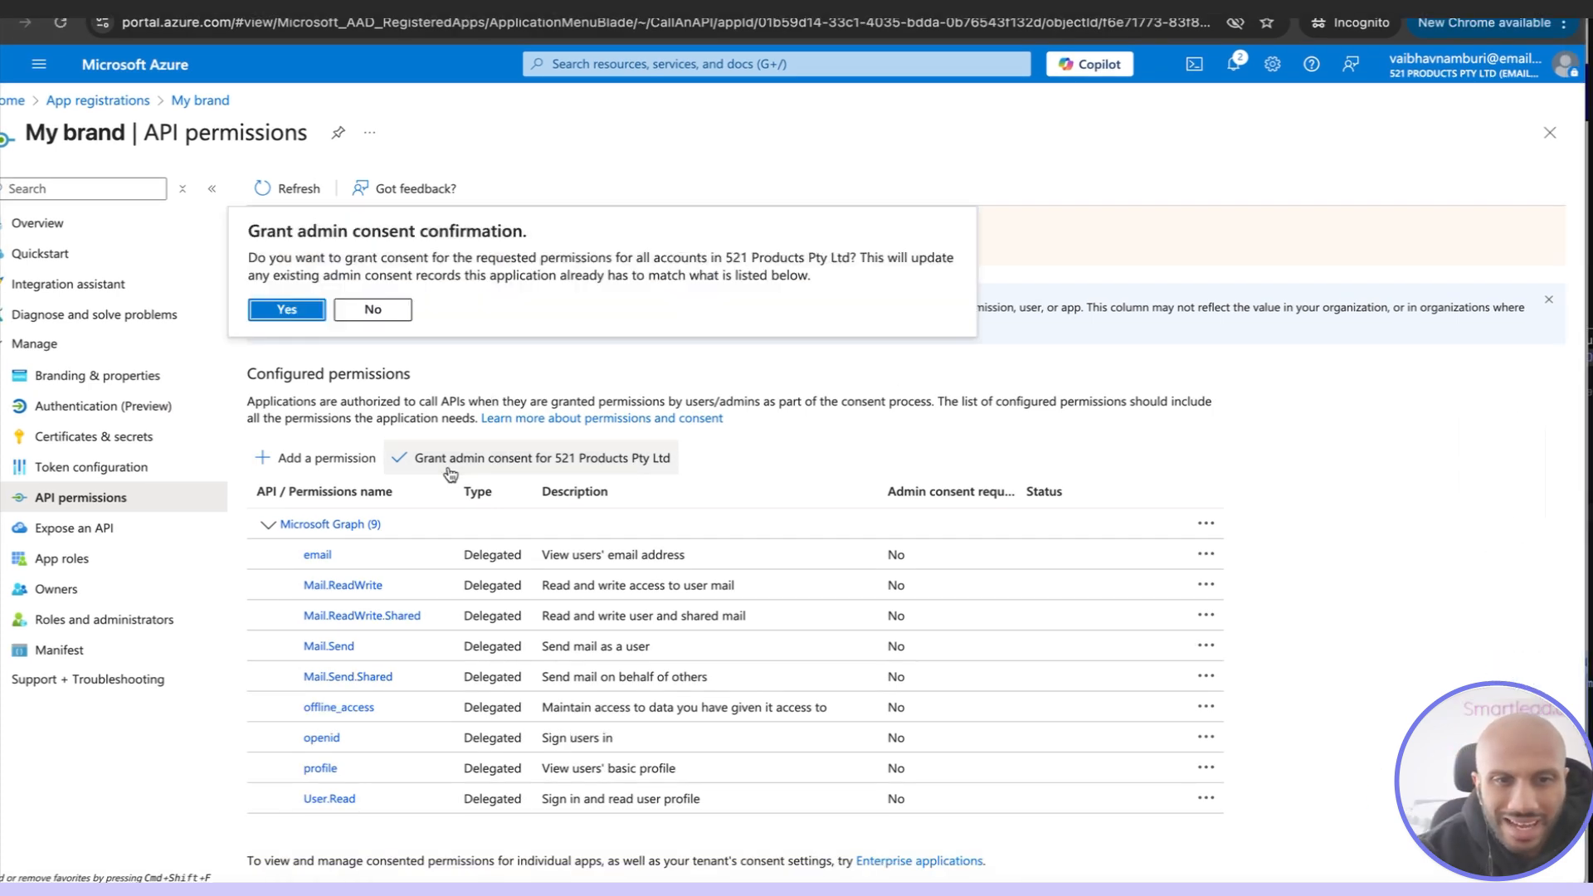
left_click(284, 310)
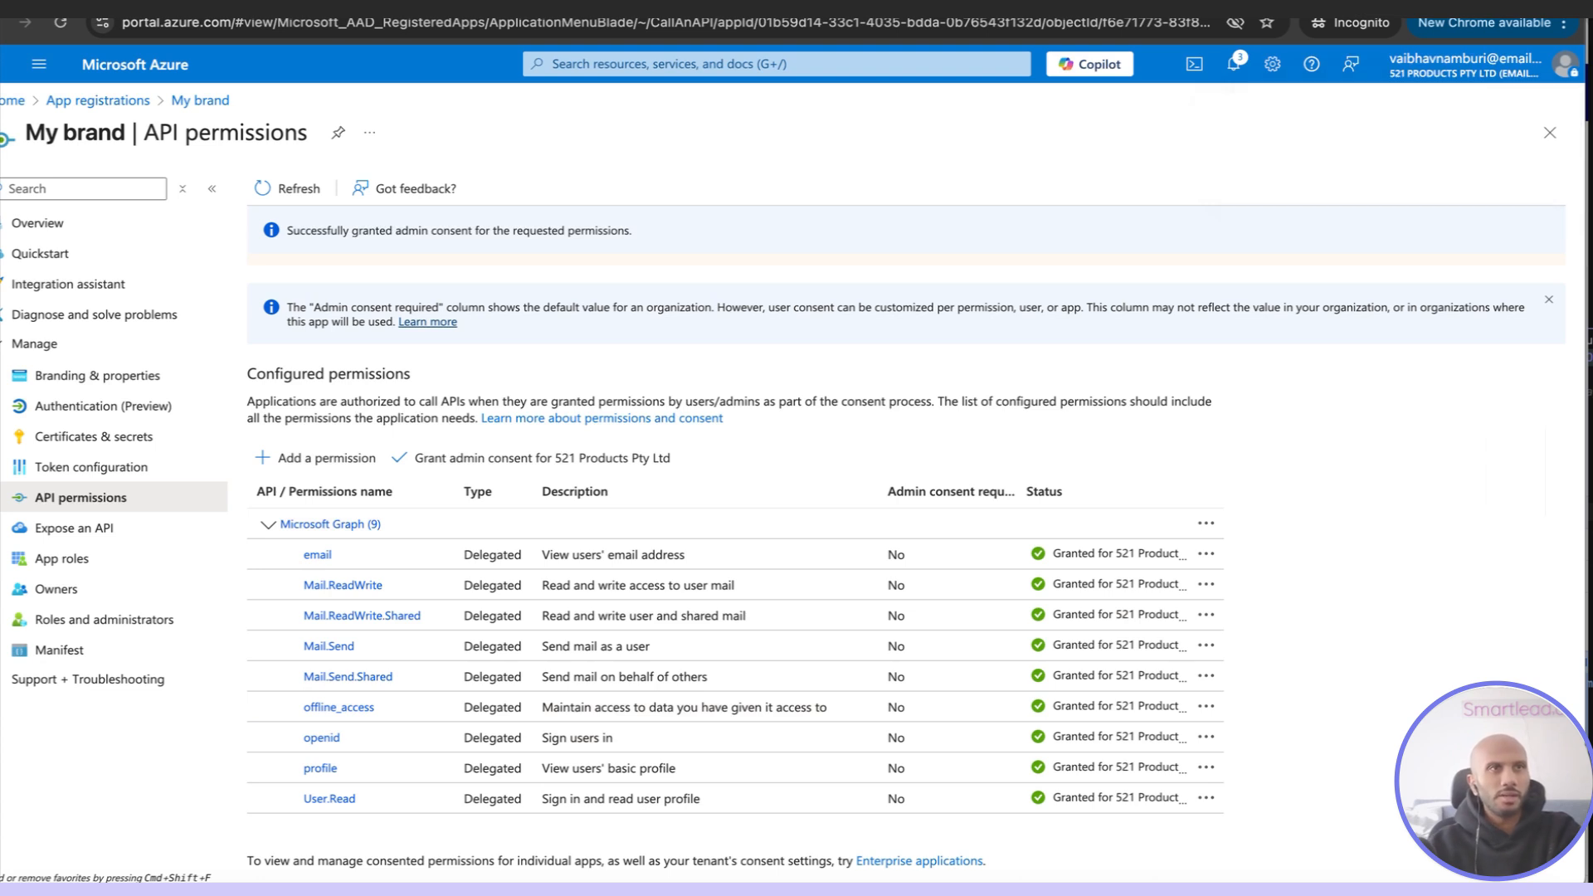
Review the details of the Mail.Send permission, including its admin consent requirement, and close them
left_click(1205, 645)
left_click(1052, 640)
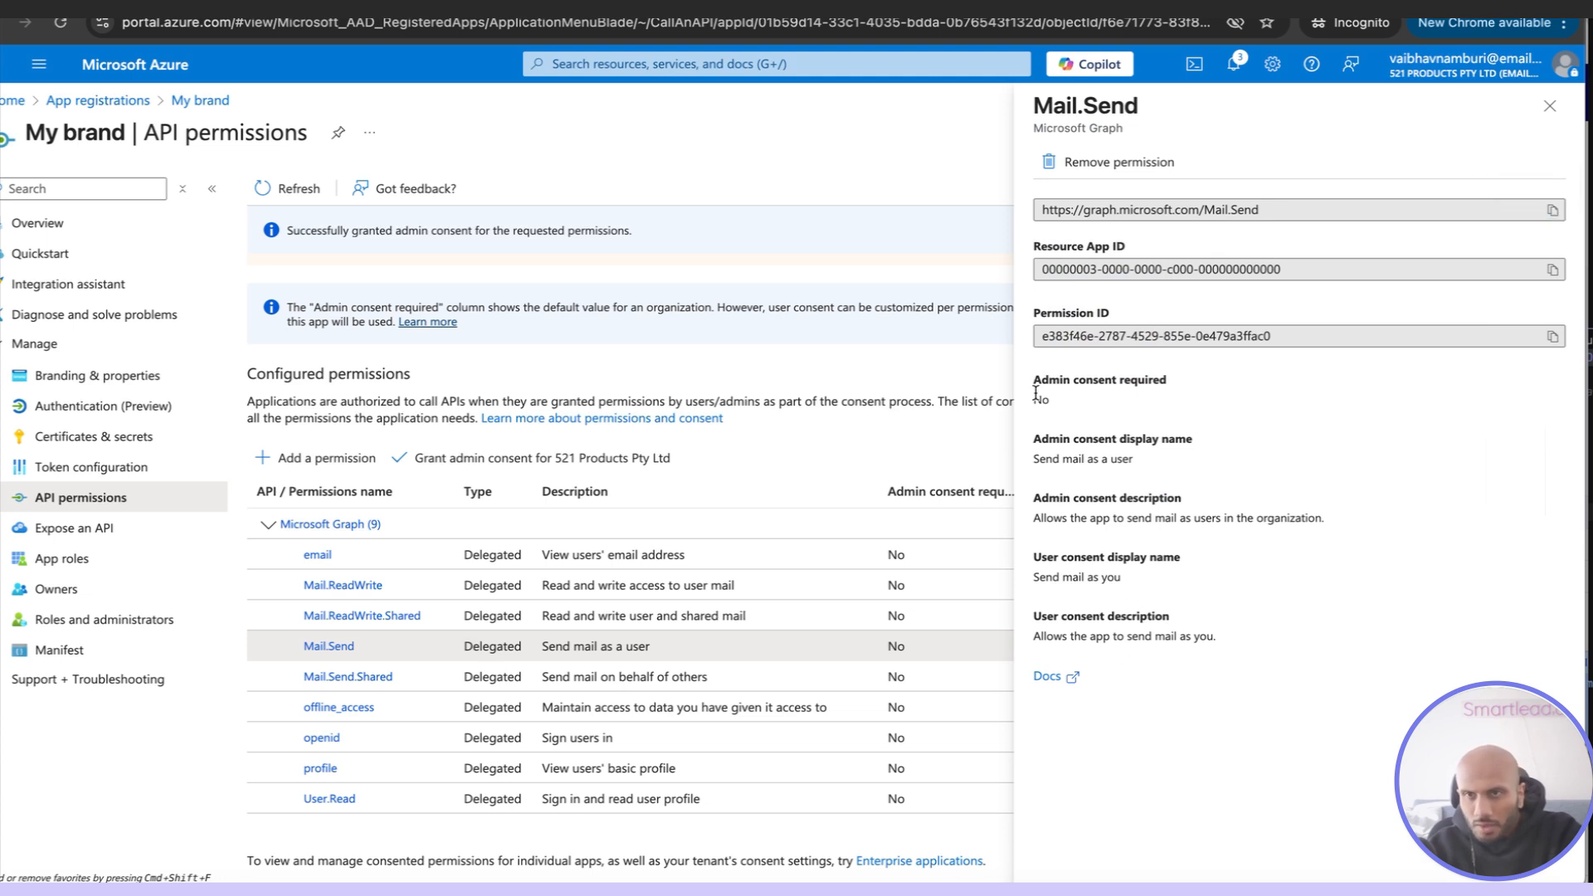
left_click(1550, 106)
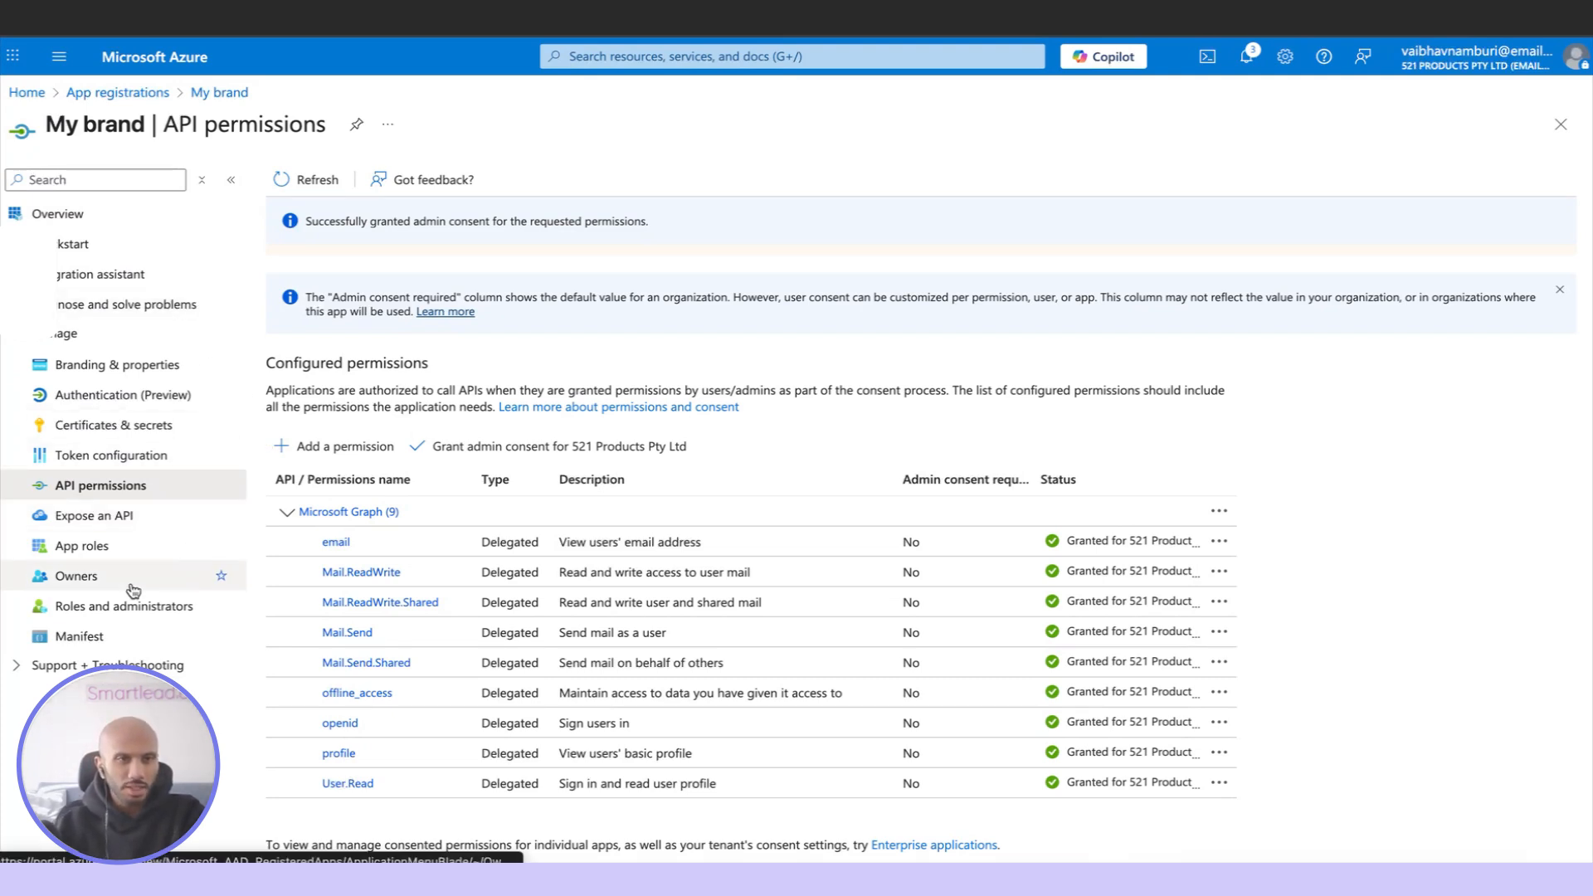
Create a client secret for the app with the description "My app client access" and an expiry of 90 days (3 months)
left_click(170, 425)
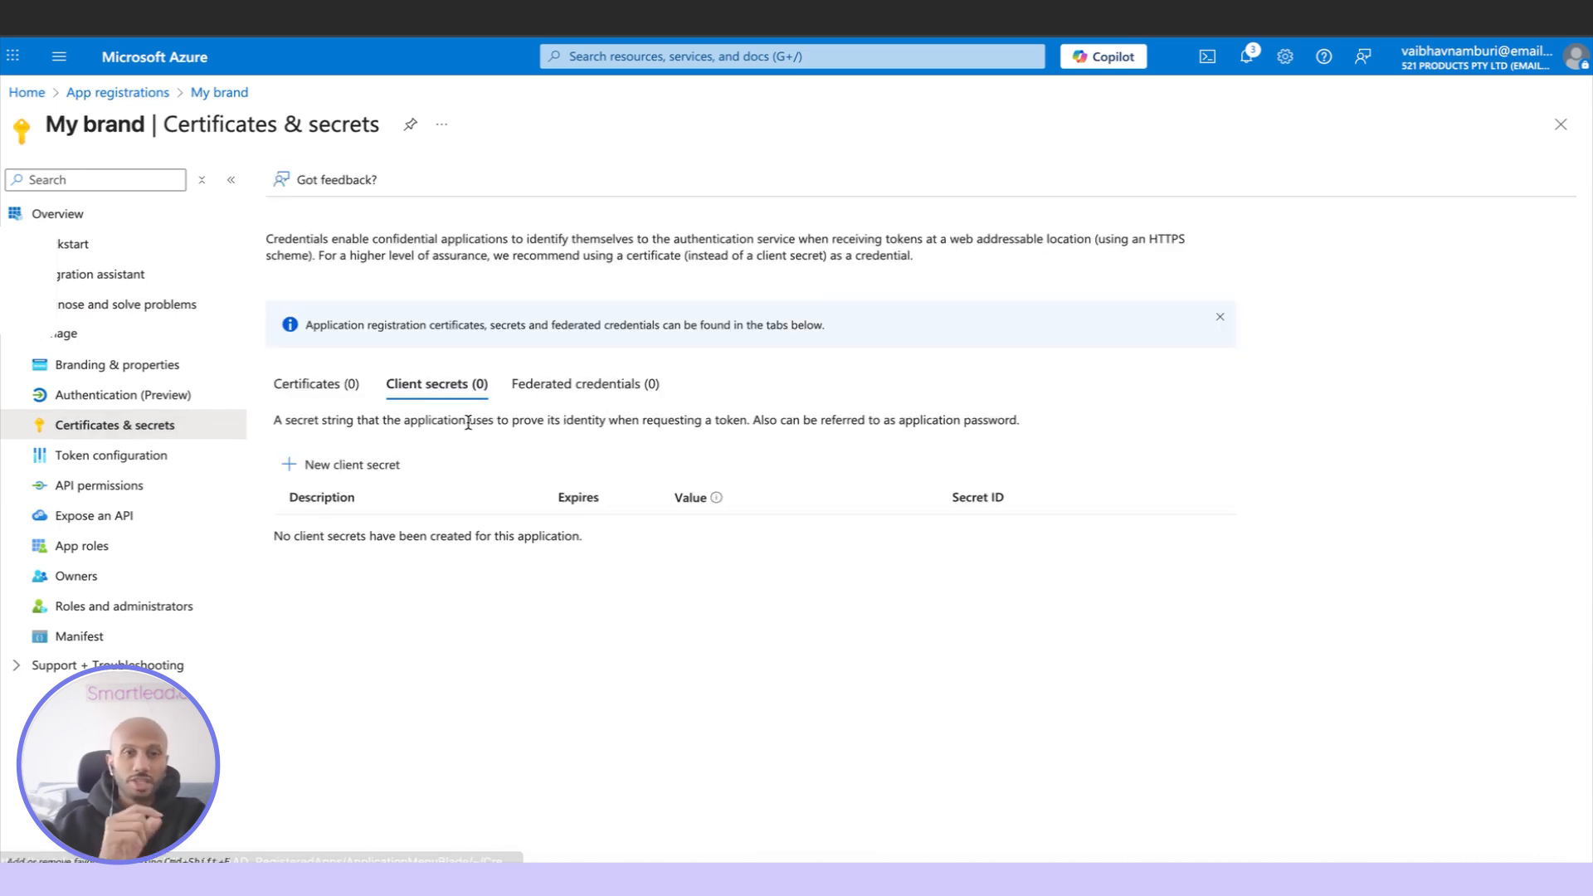
left_click(324, 478)
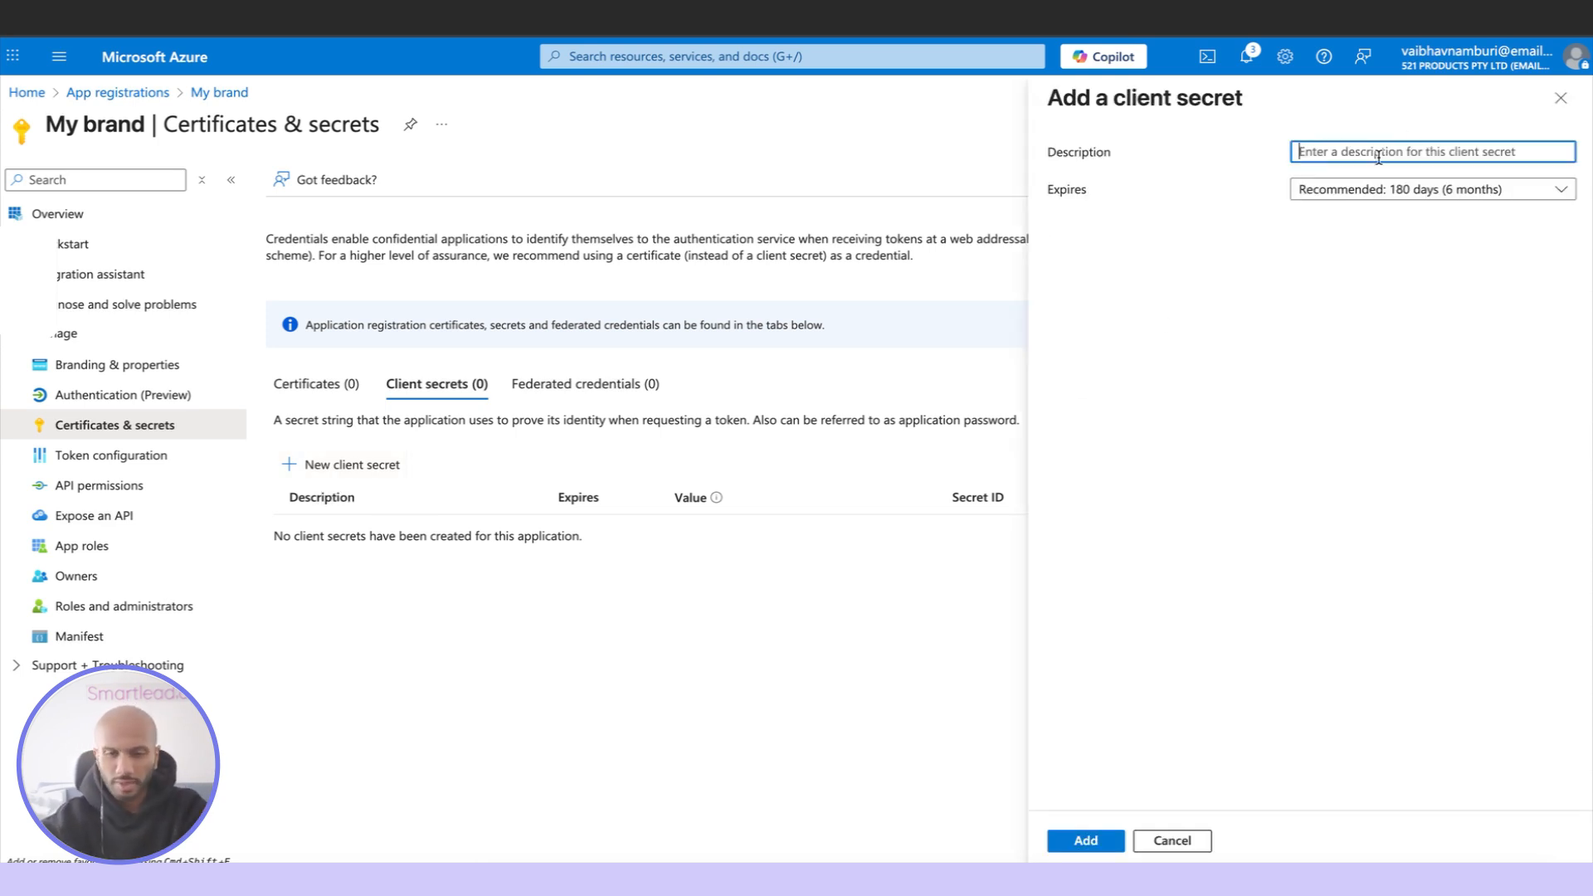
type("My ap")
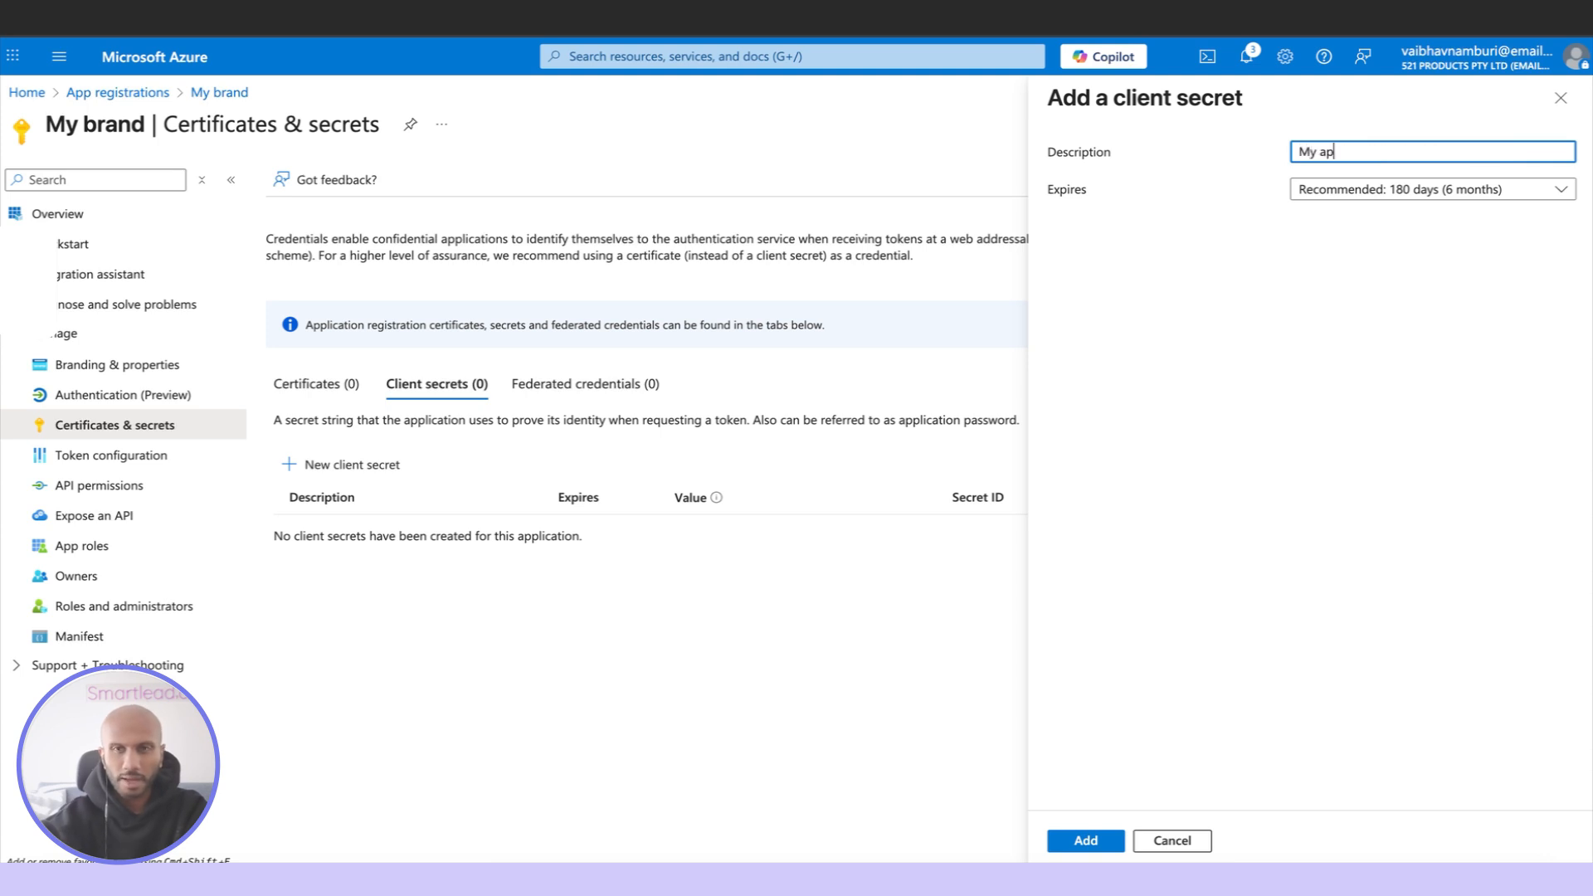
type("p clieant a")
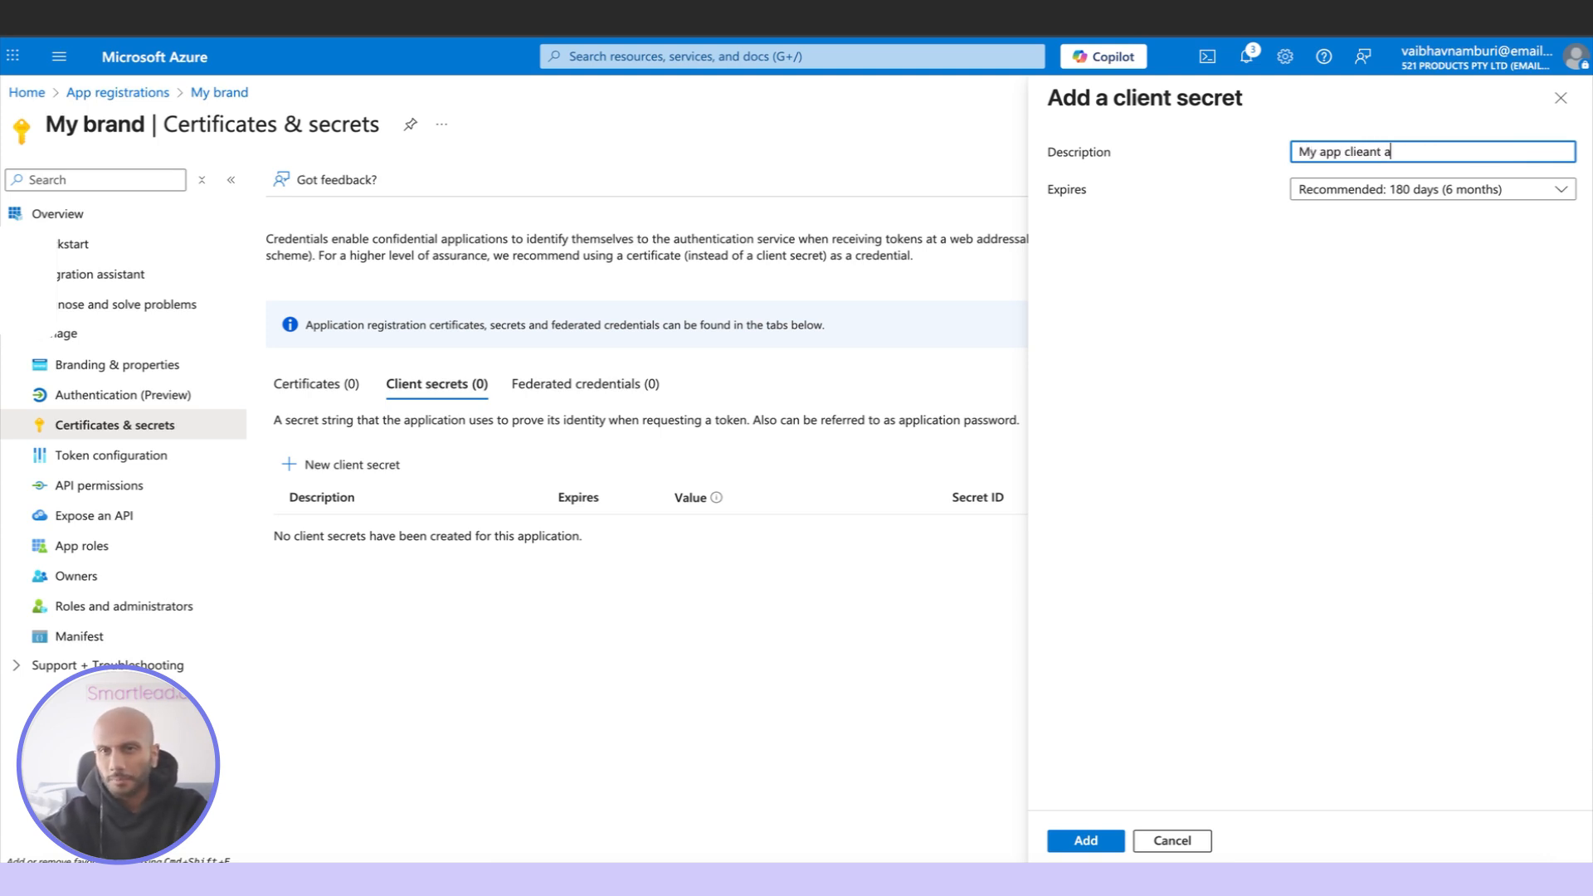
key("BackSpace")
key("BackSpace")
key("BackSpace")
key("BackSpace")
key("BackSpace")
type("nt acce")
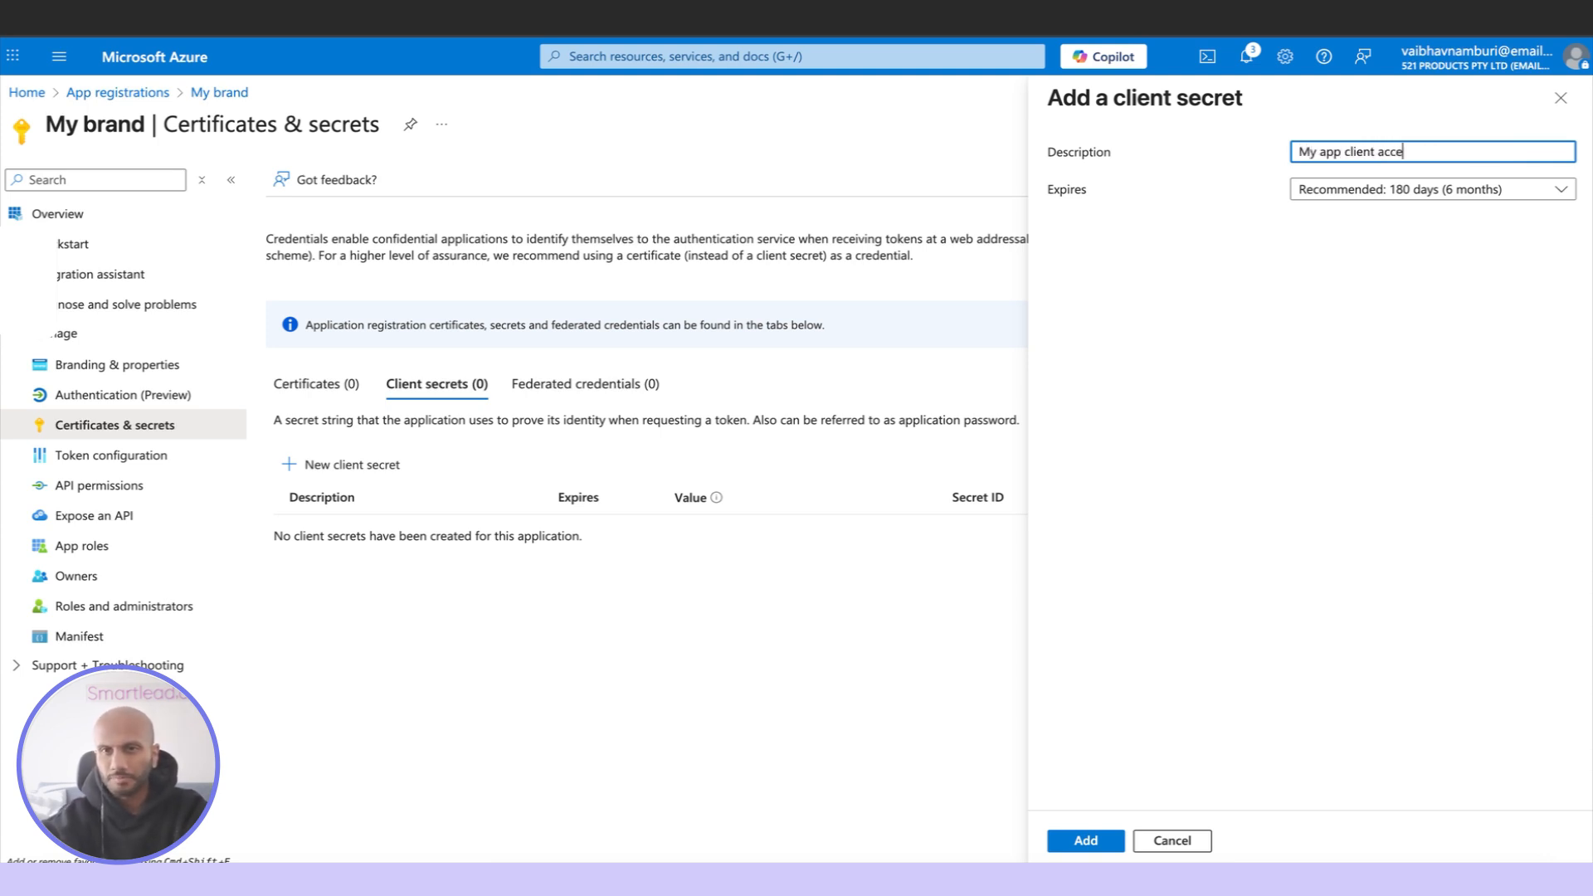
type("ss")
left_click(1554, 190)
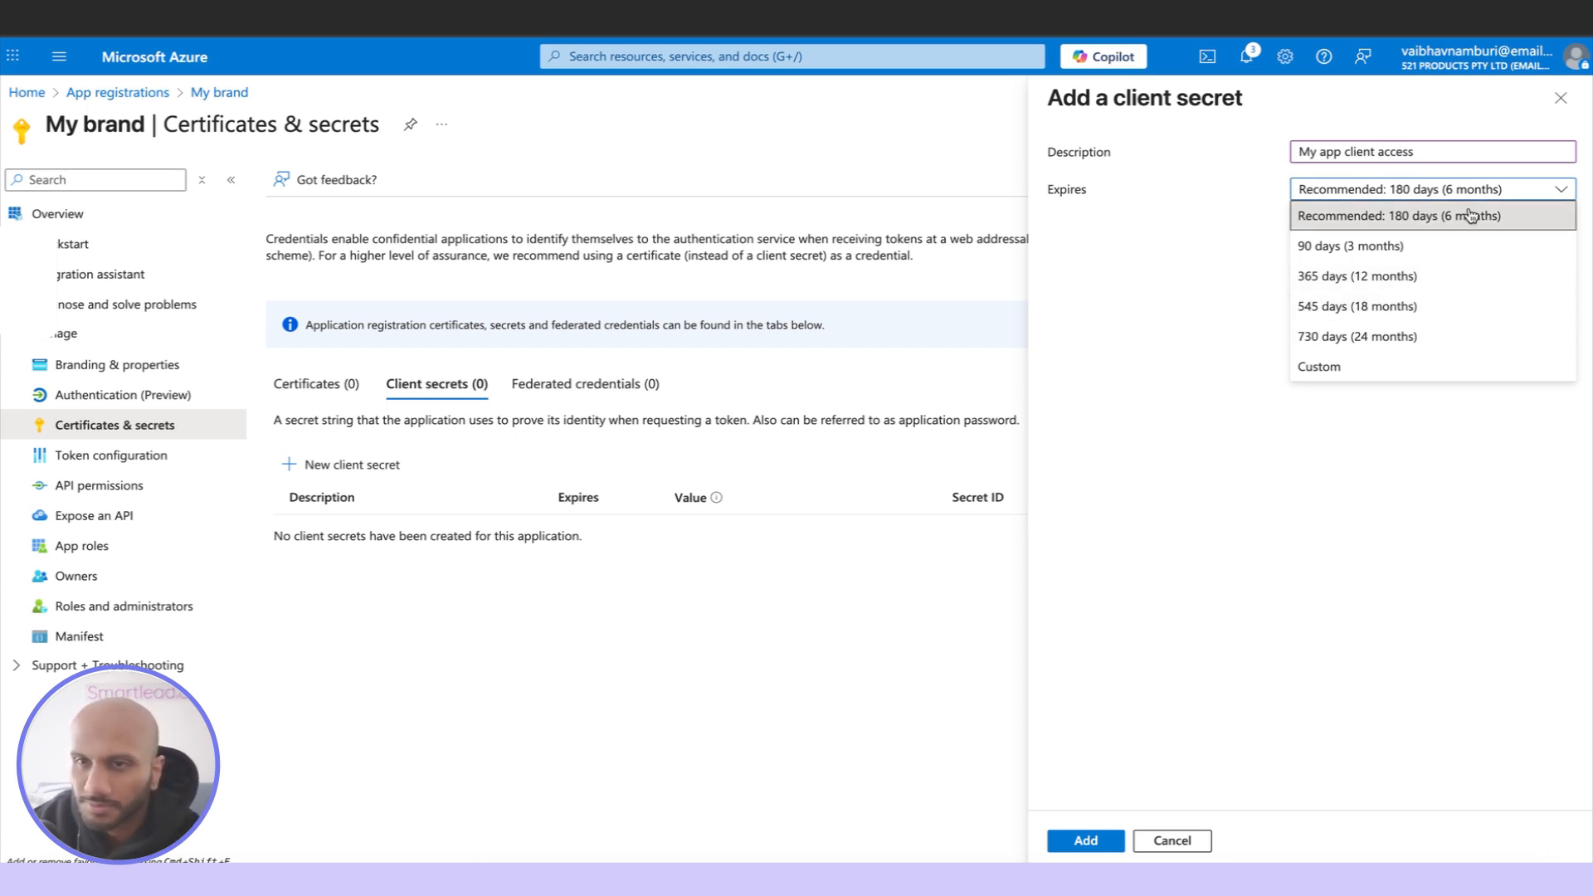
left_click(1530, 249)
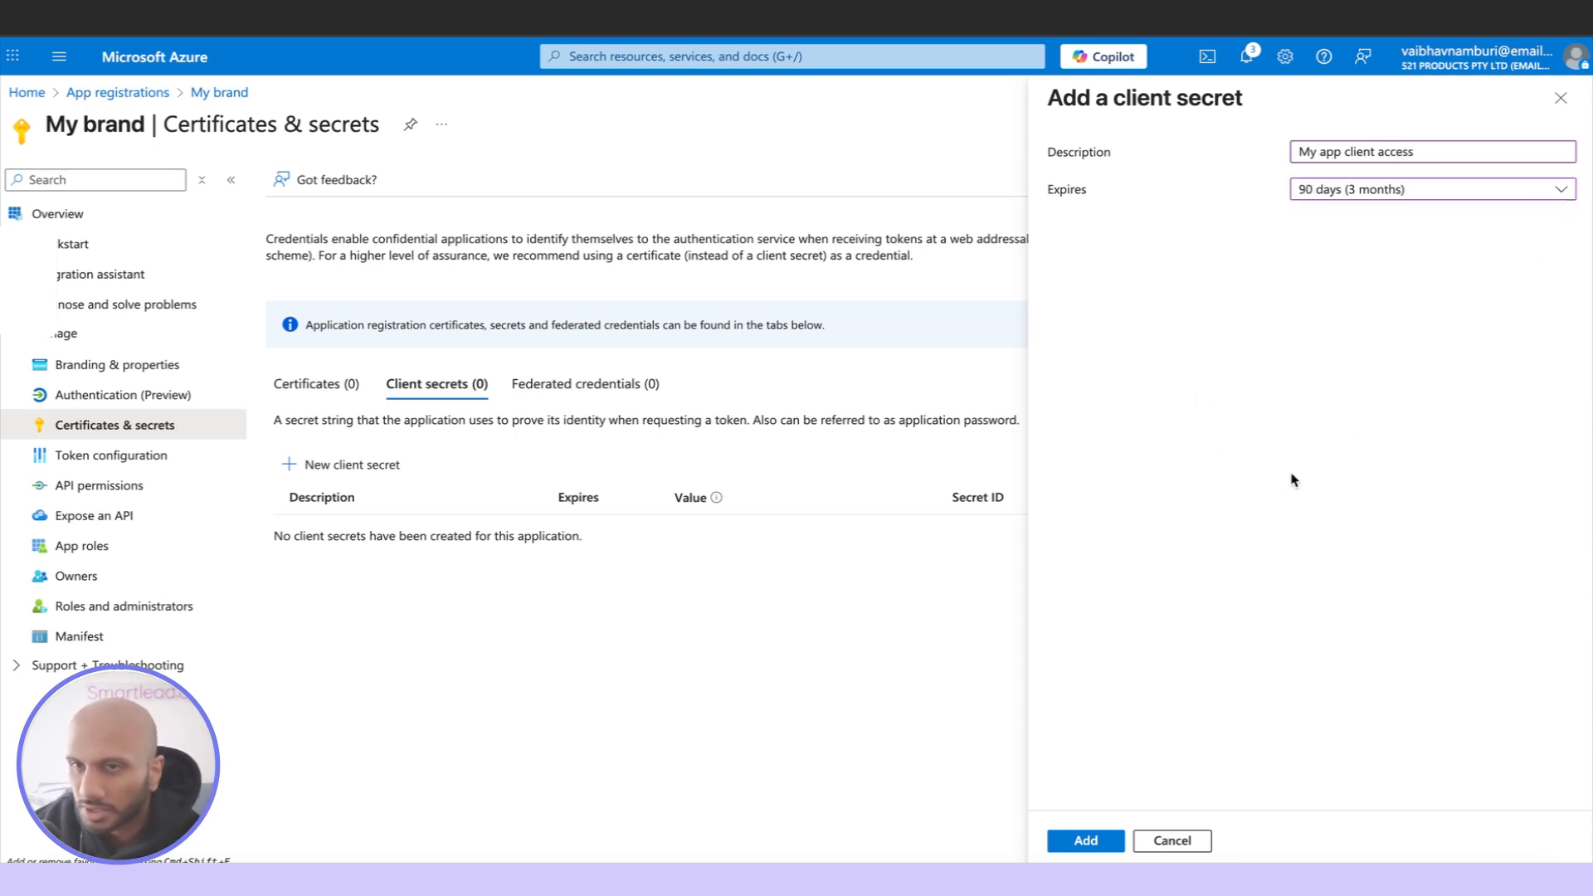
left_click(1104, 838)
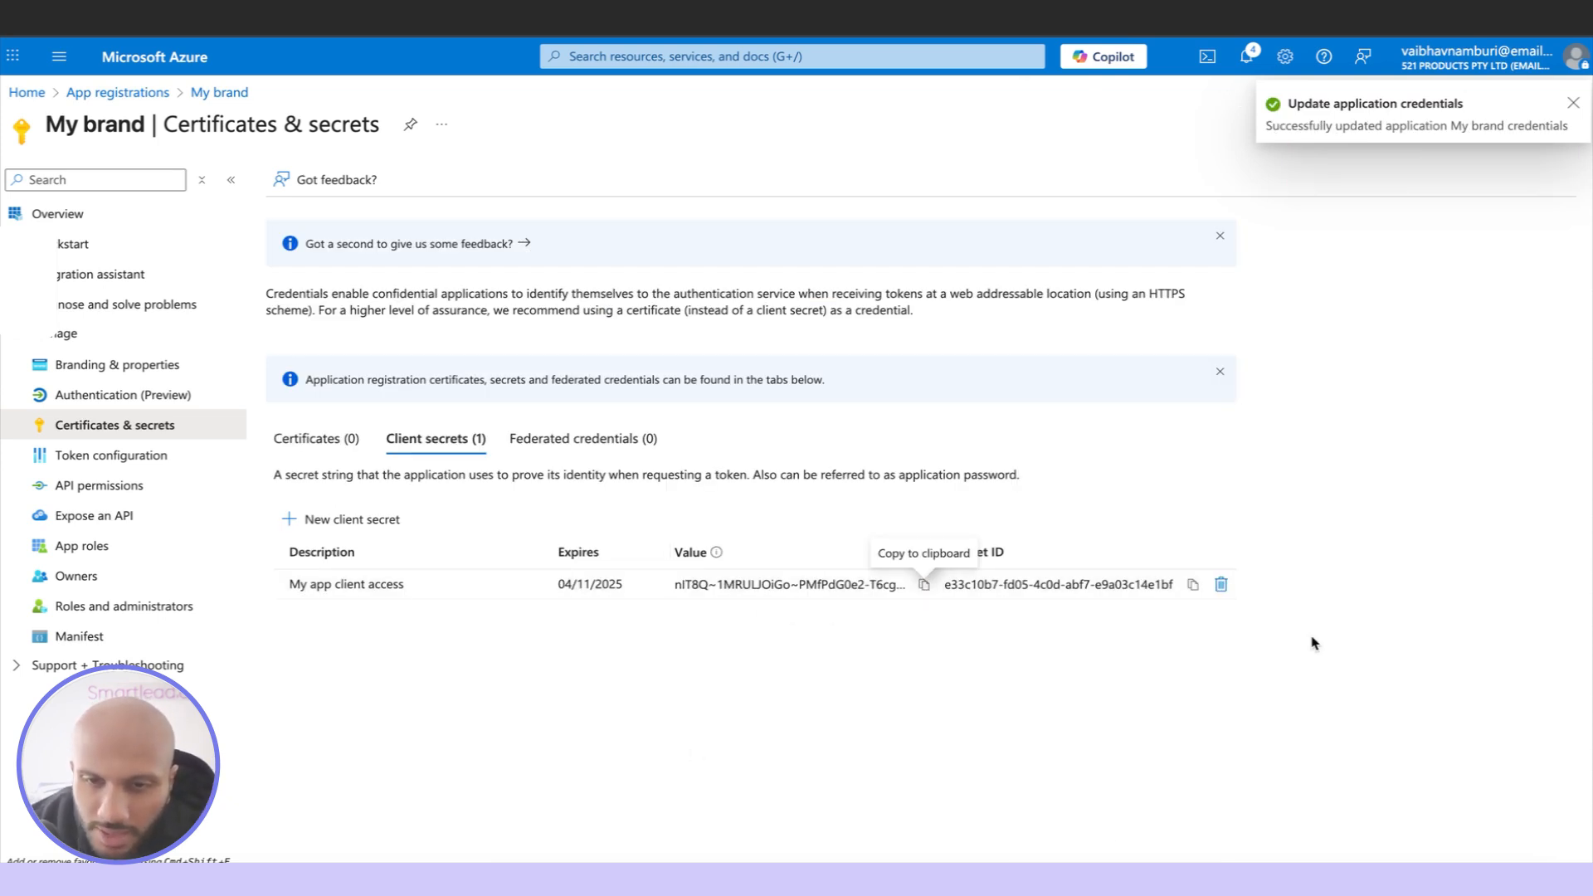
Copy the new client secret's value and its secret ID, keeping the secret in place
left_click(923, 584)
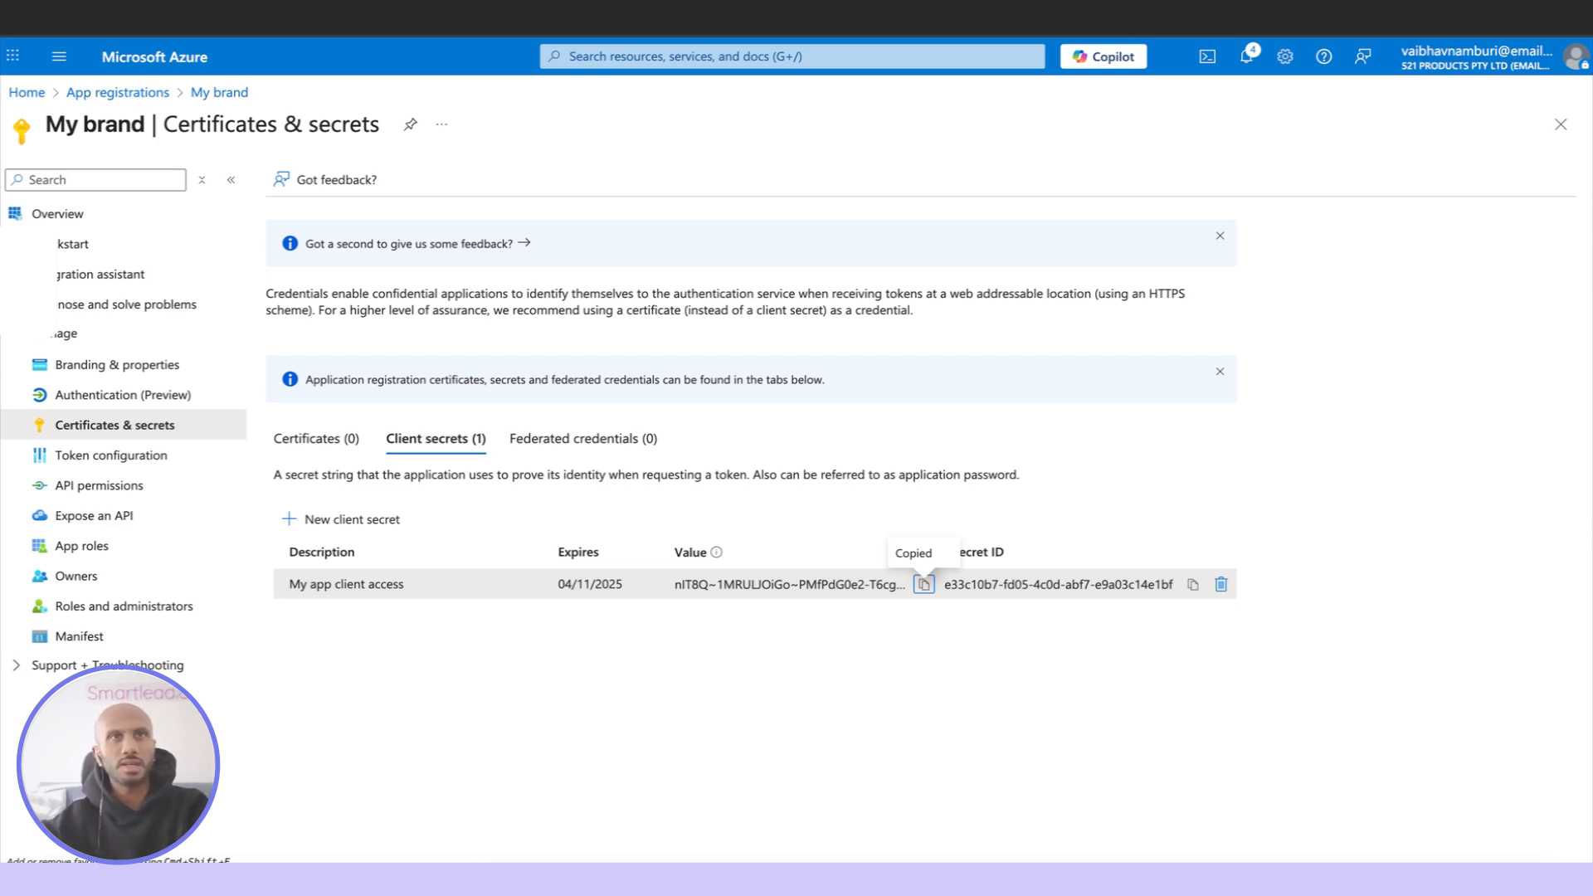
left_click(1220, 585)
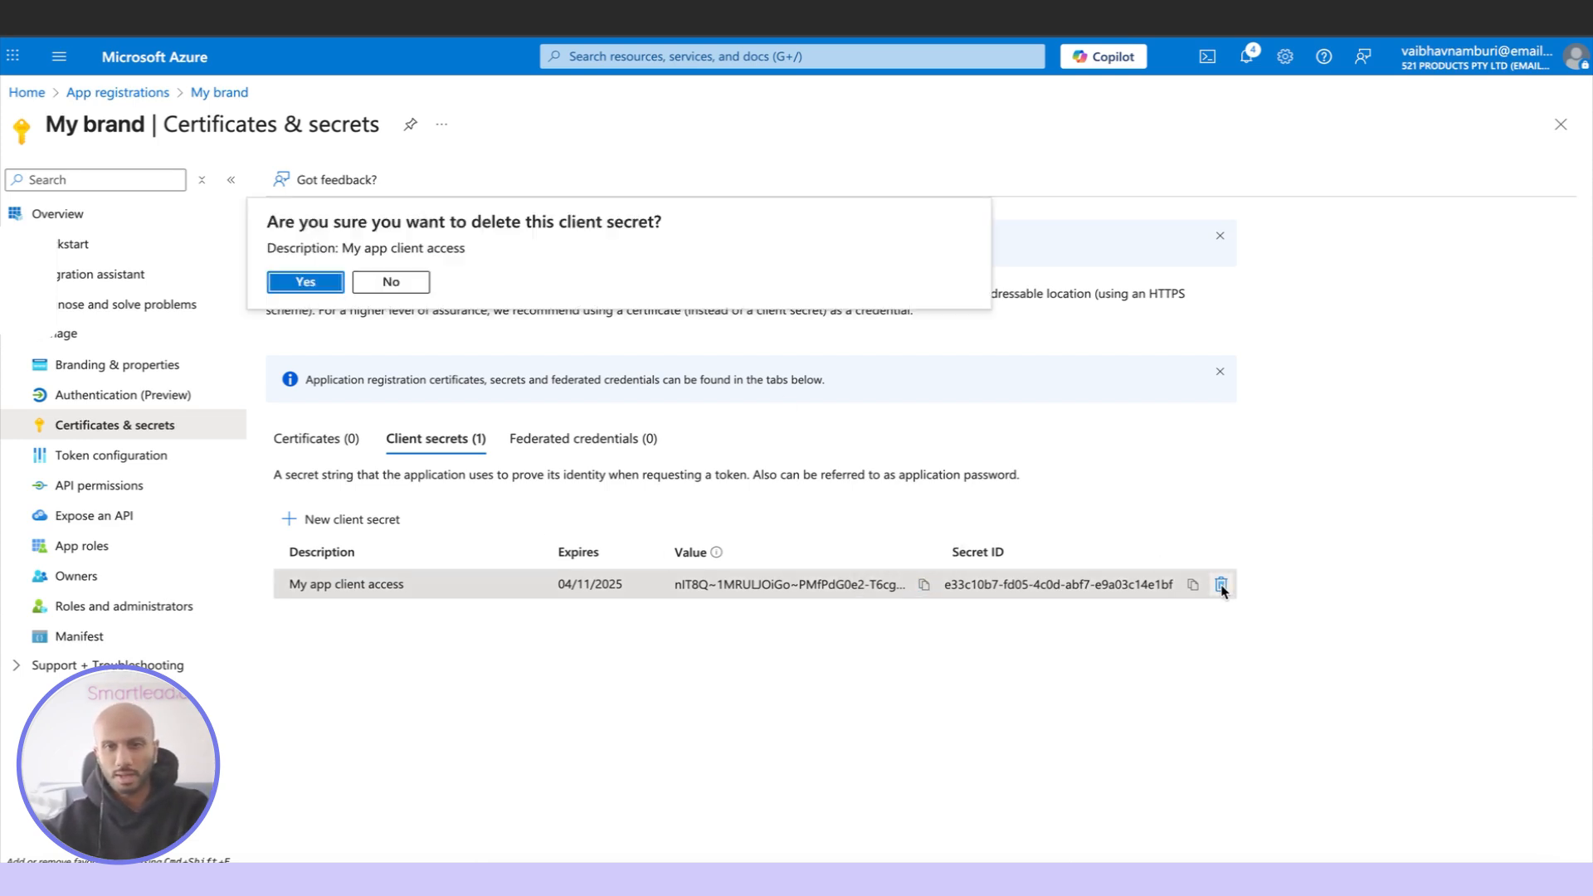
left_click(1221, 586)
left_click(1192, 584)
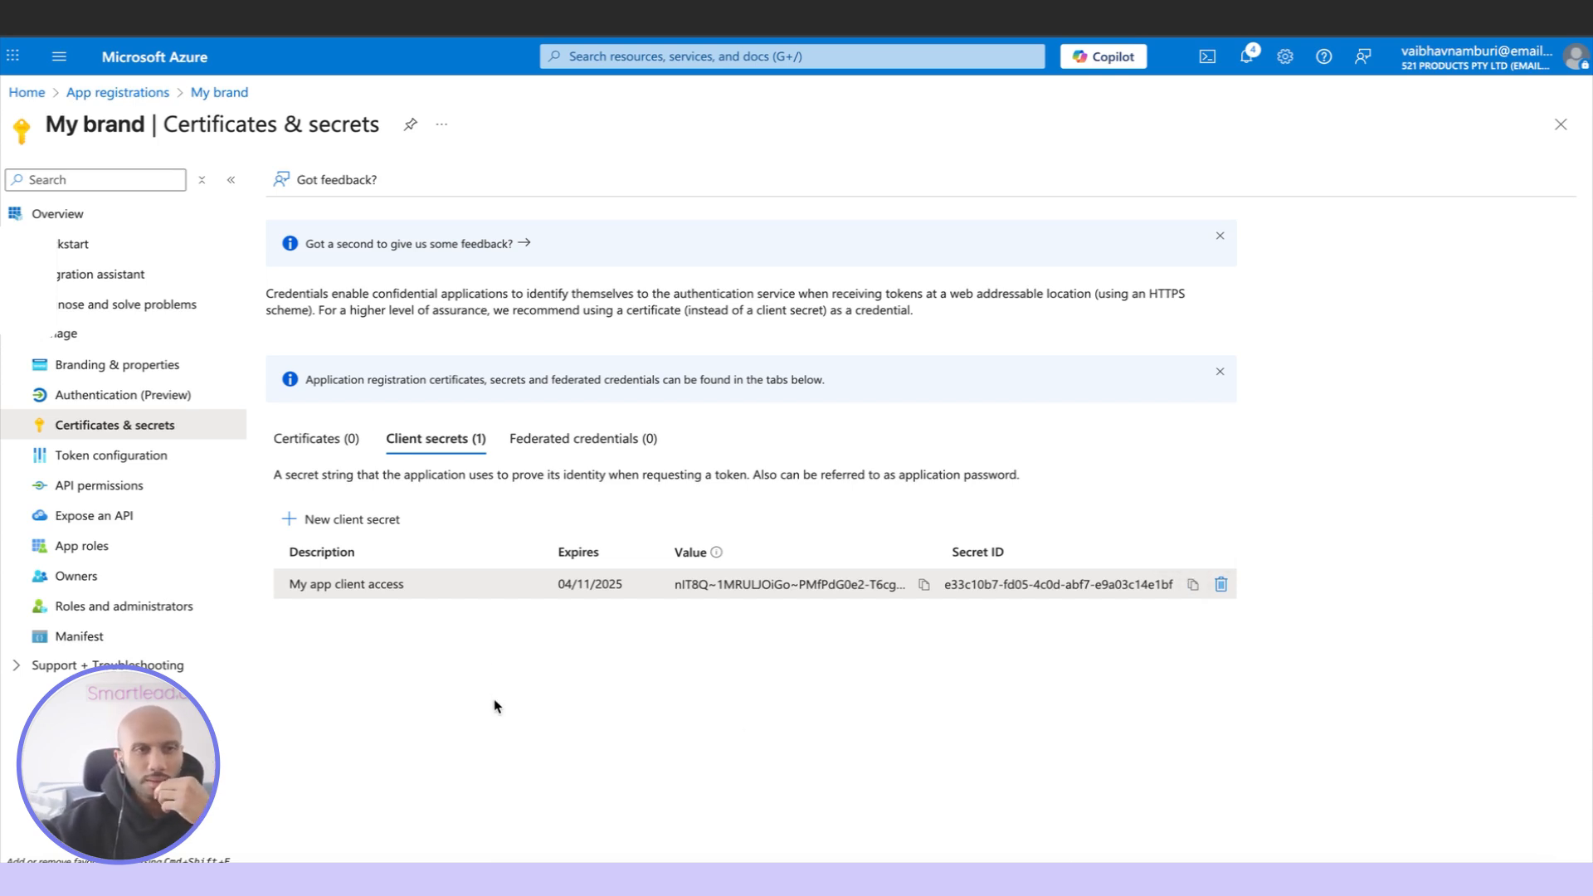
Copy the application (client) ID from the My brand app's overview
left_click(150, 216)
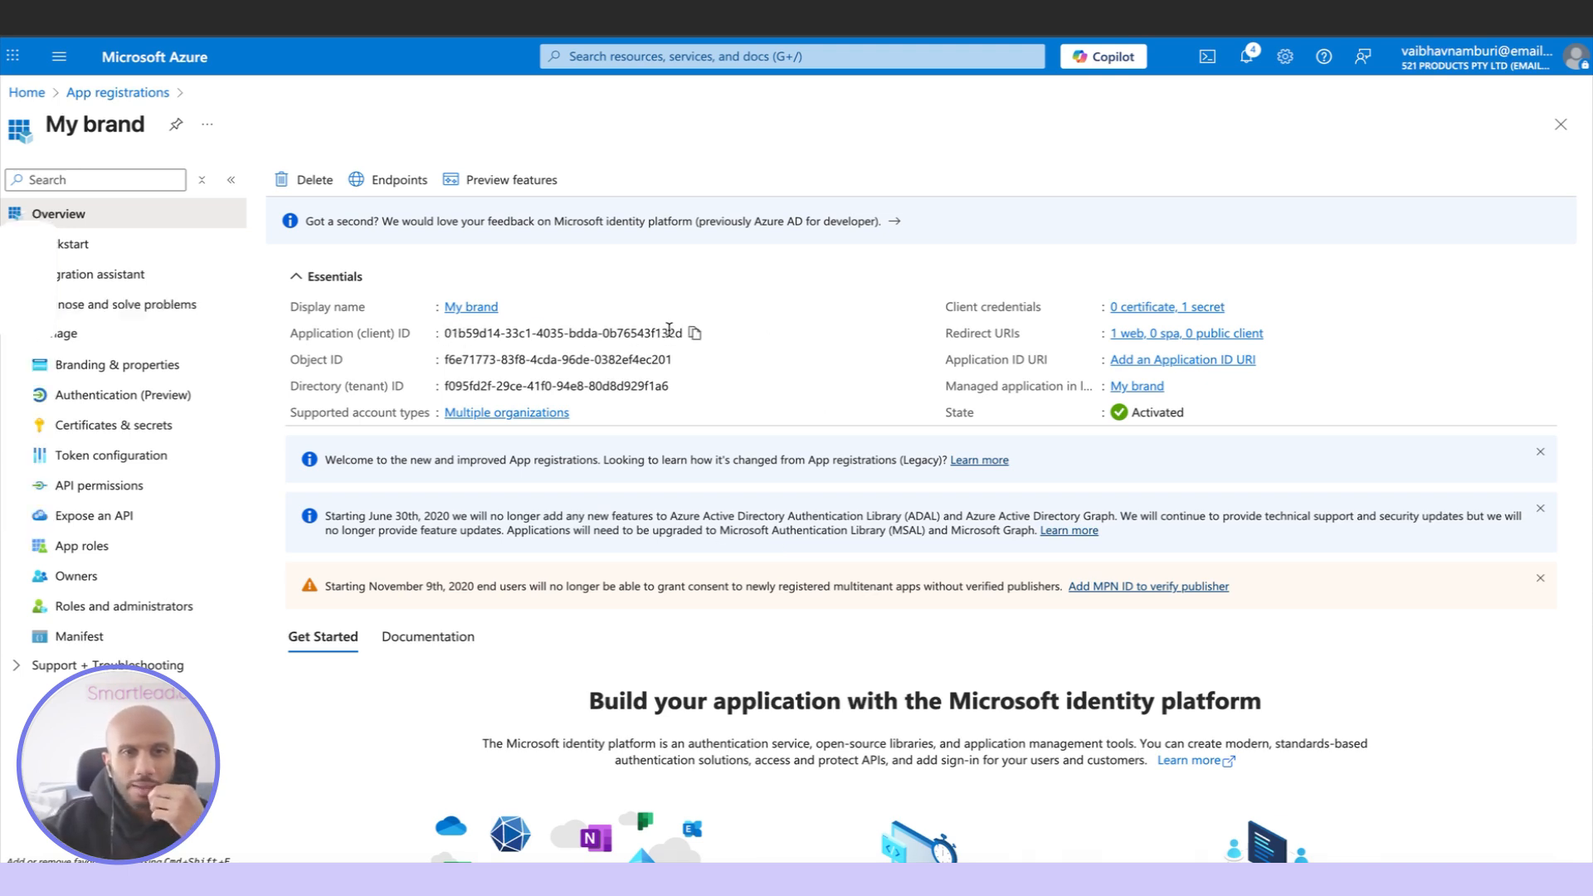
left_click(694, 334)
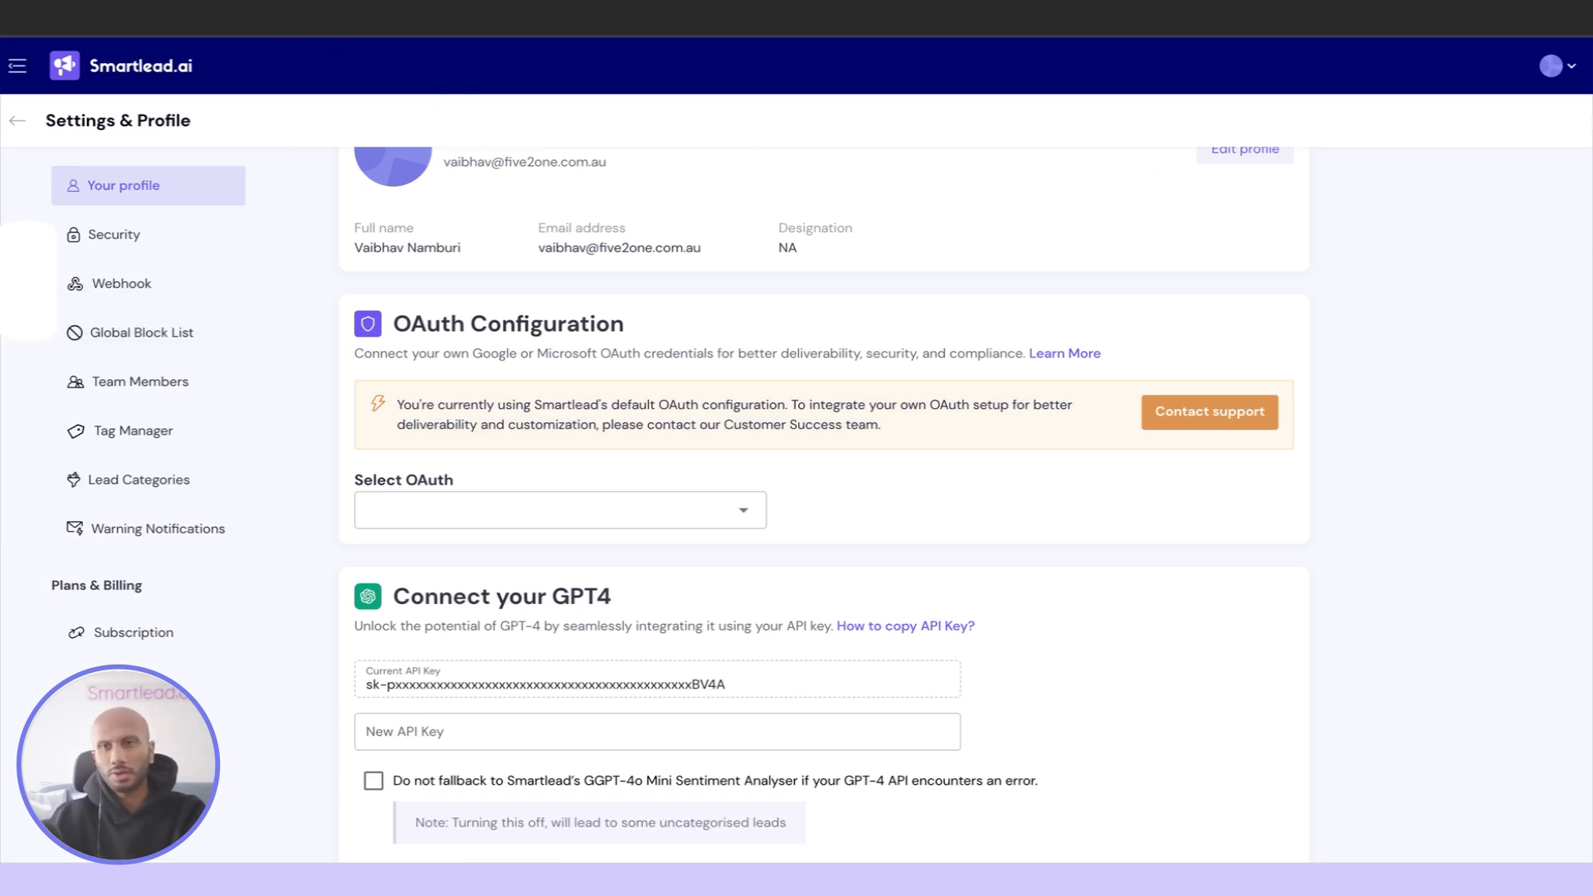
Switch to Smartlead.ai, check where the account's Settings are reached, and return to the OAuth Configuration section
left_click(1558, 58)
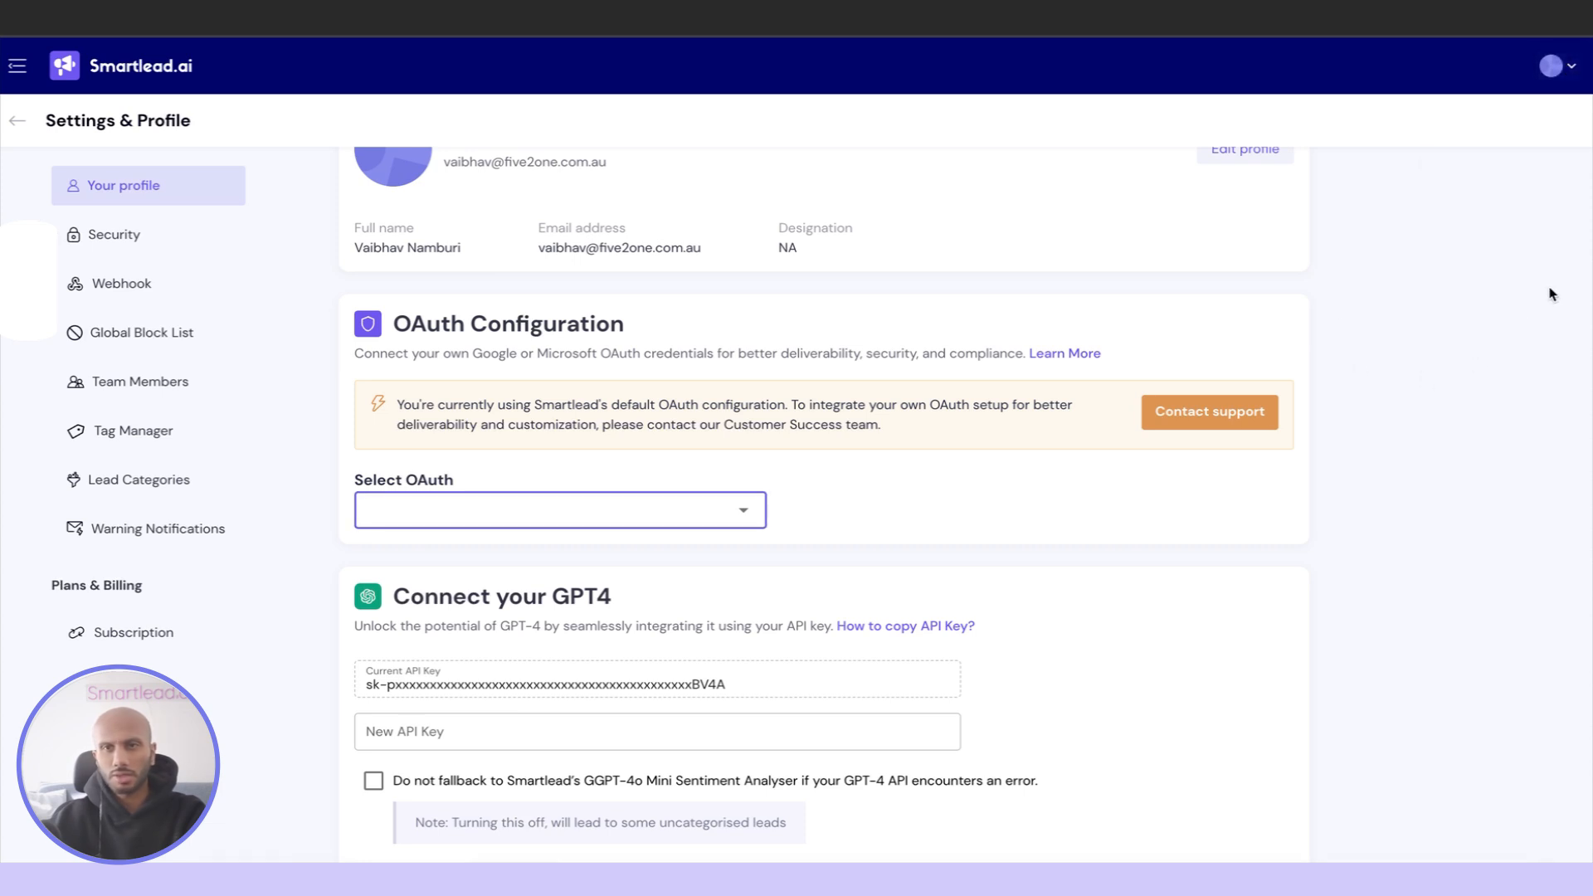
left_click(1550, 66)
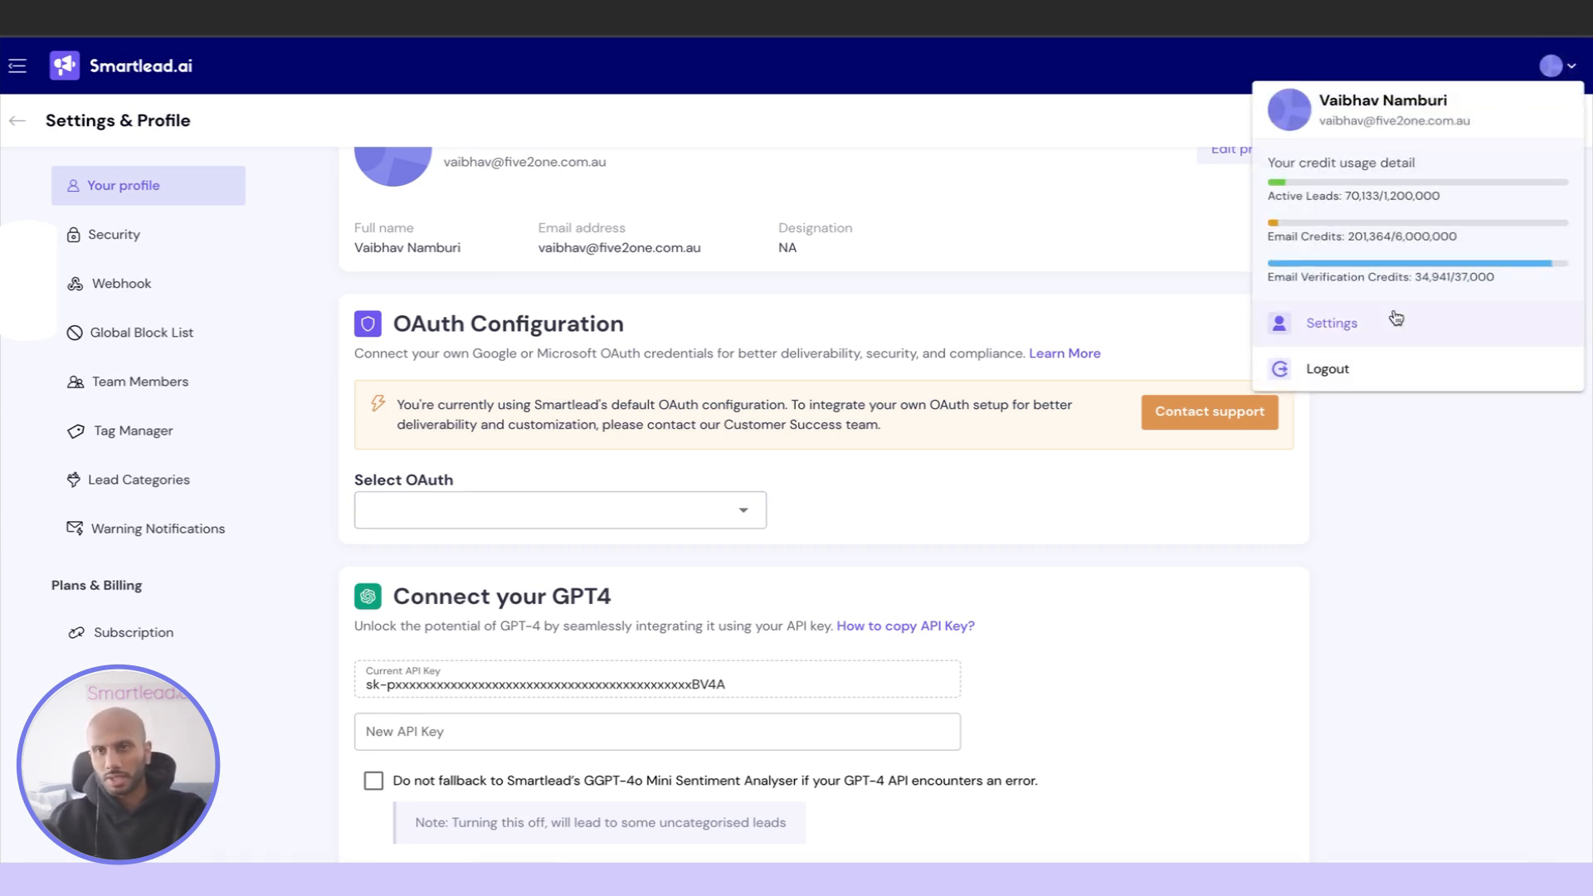
left_click(1141, 166)
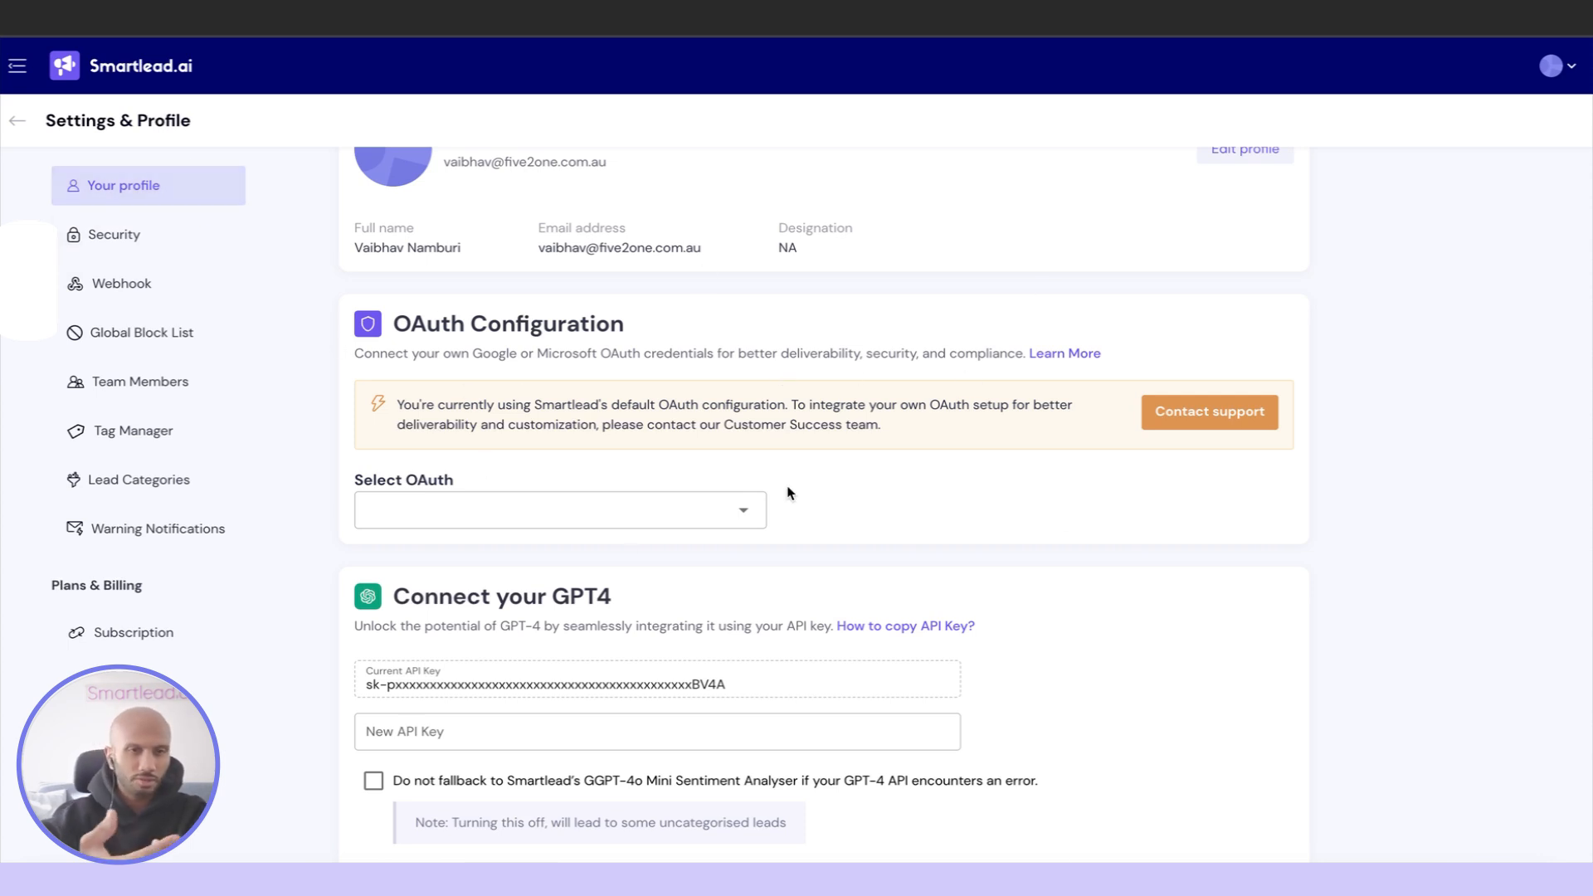
Select Outlook as Smartlead's OAuth provider and fill in its Client ID with the My brand app's application (client) ID copied from Azure
left_click(722, 519)
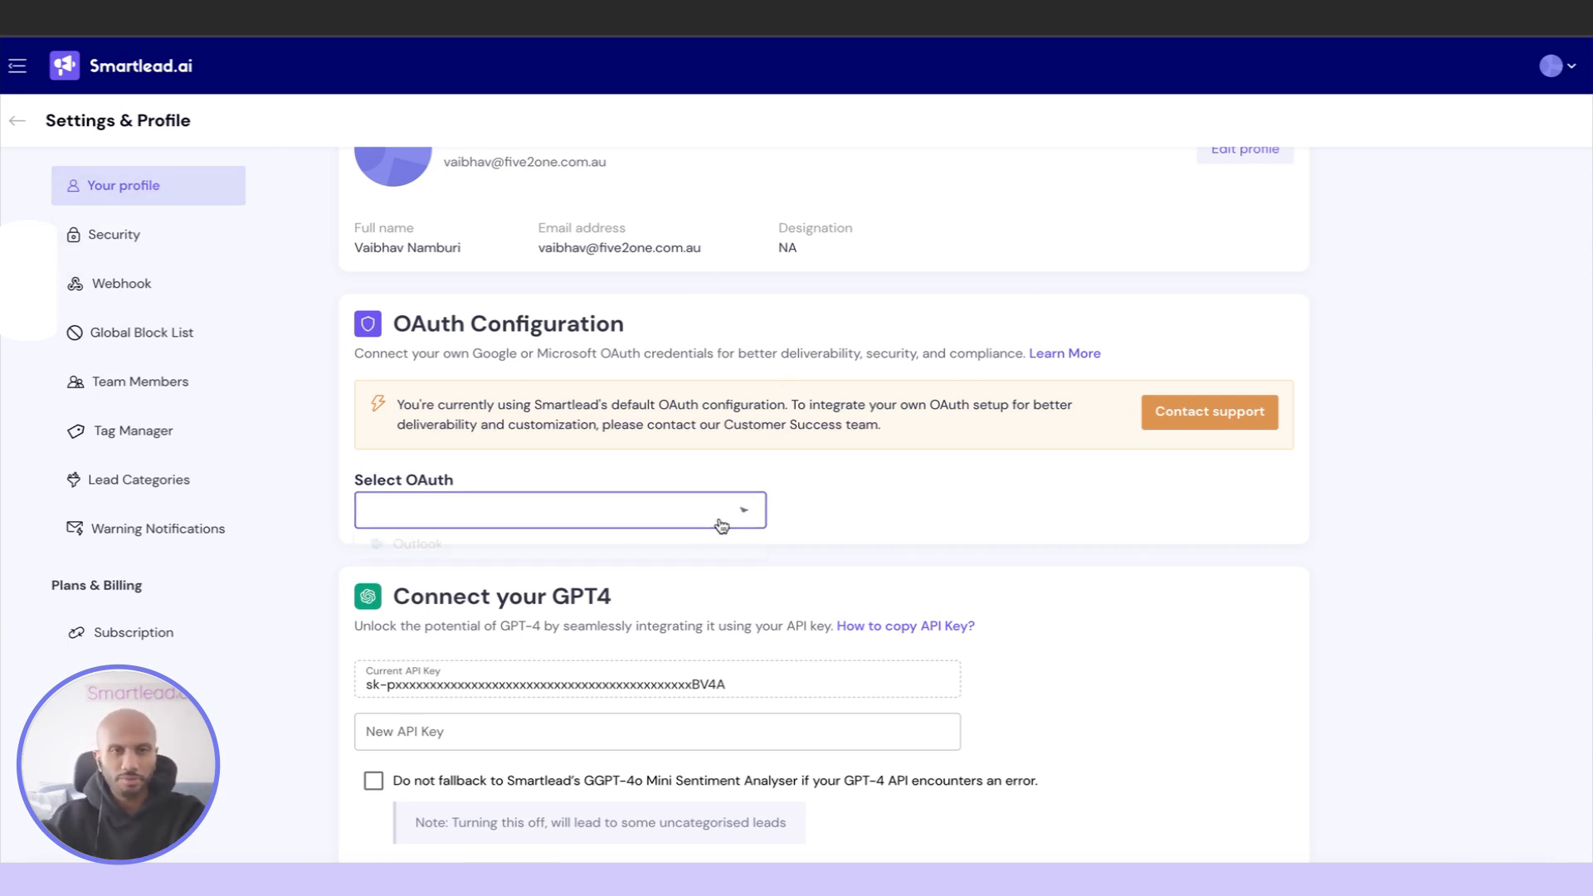
left_click(603, 546)
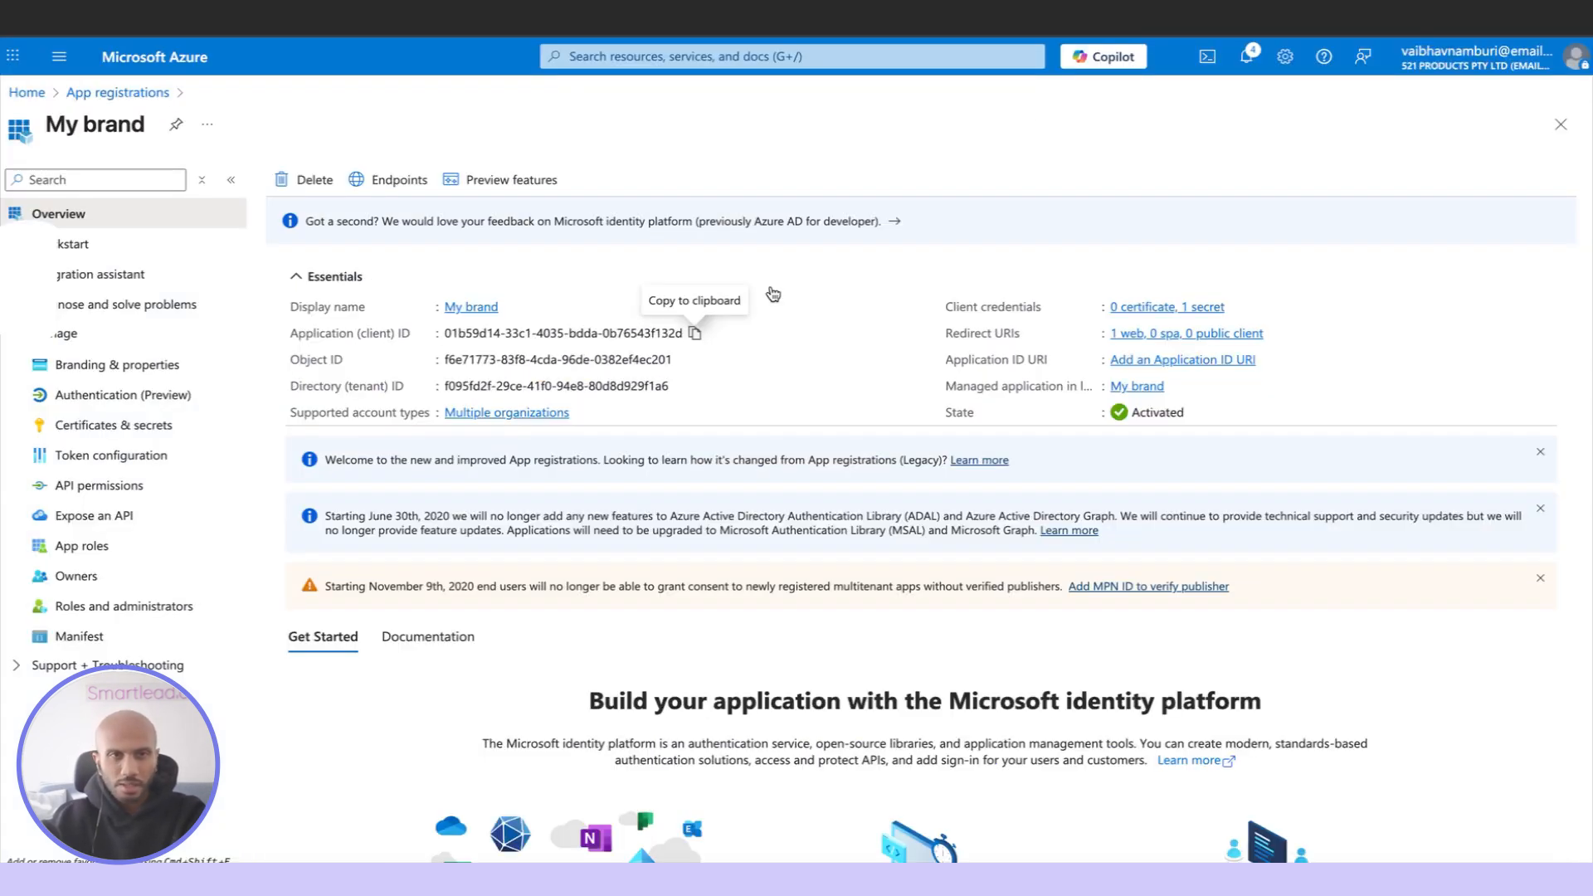
left_click(694, 332)
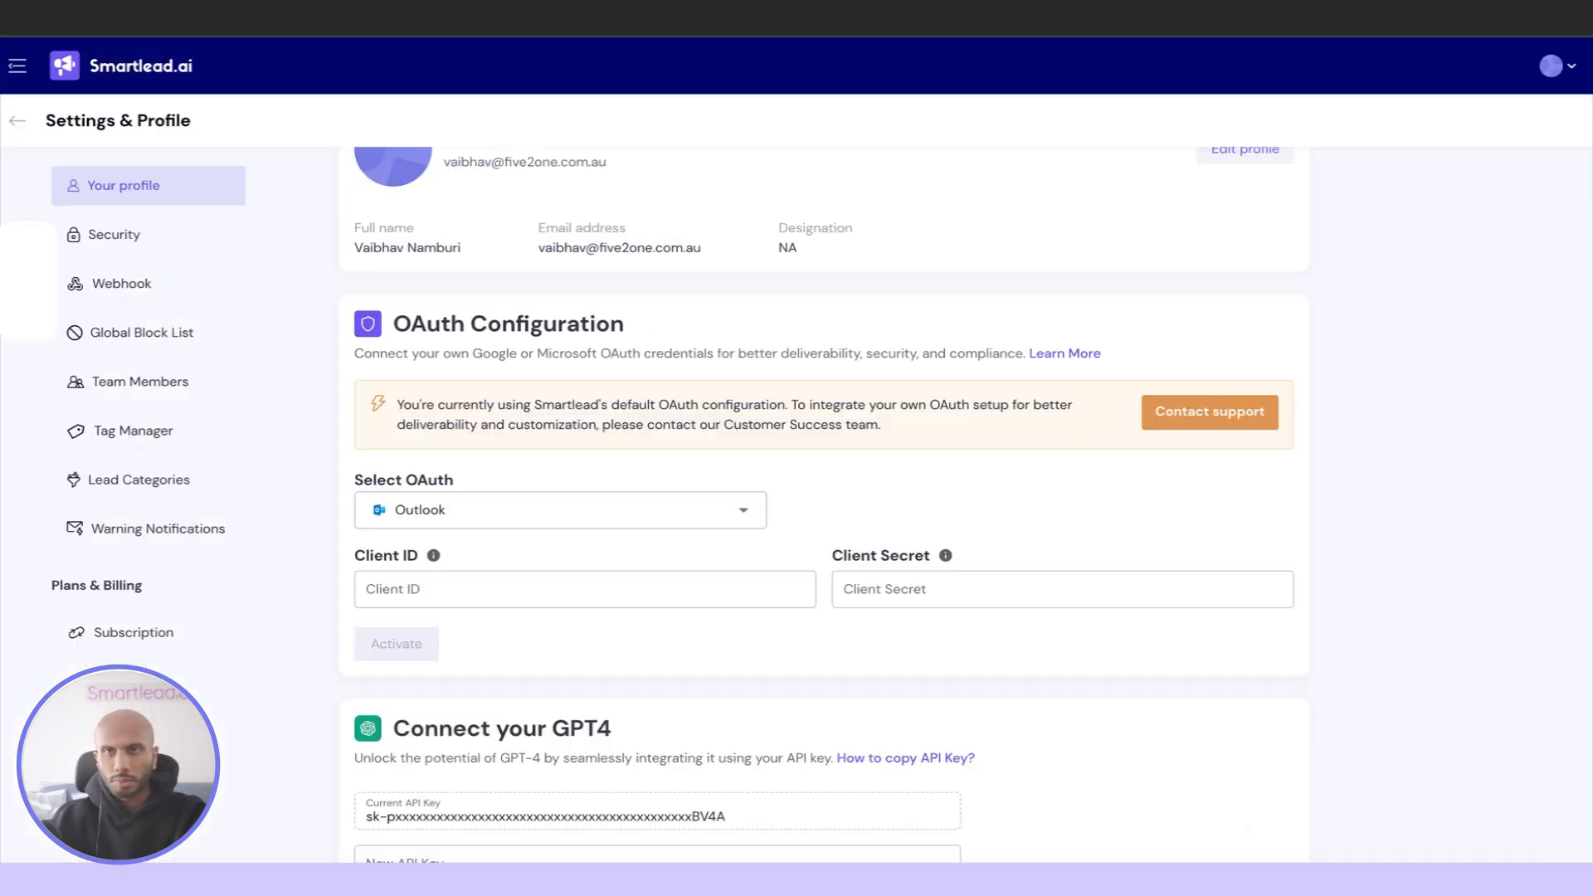
left_click(664, 590)
key("ctrl+v")
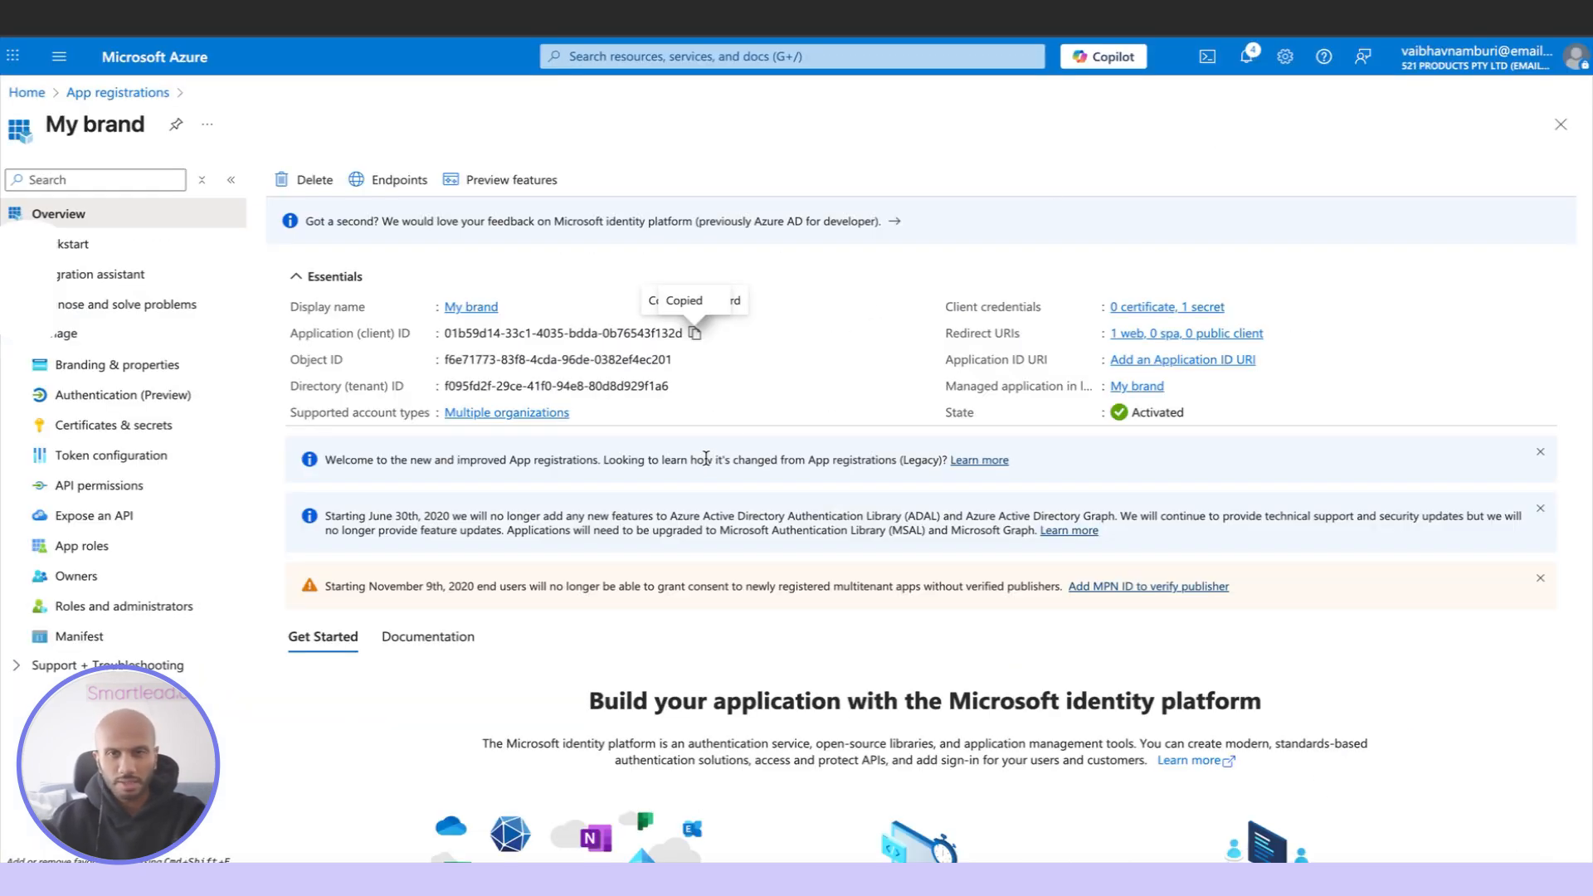
Fill in Smartlead's Client Secret with the value of Azure's "My app client access" secret and activate the Outlook OAuth configuration
scroll(701, 467, "left", 5)
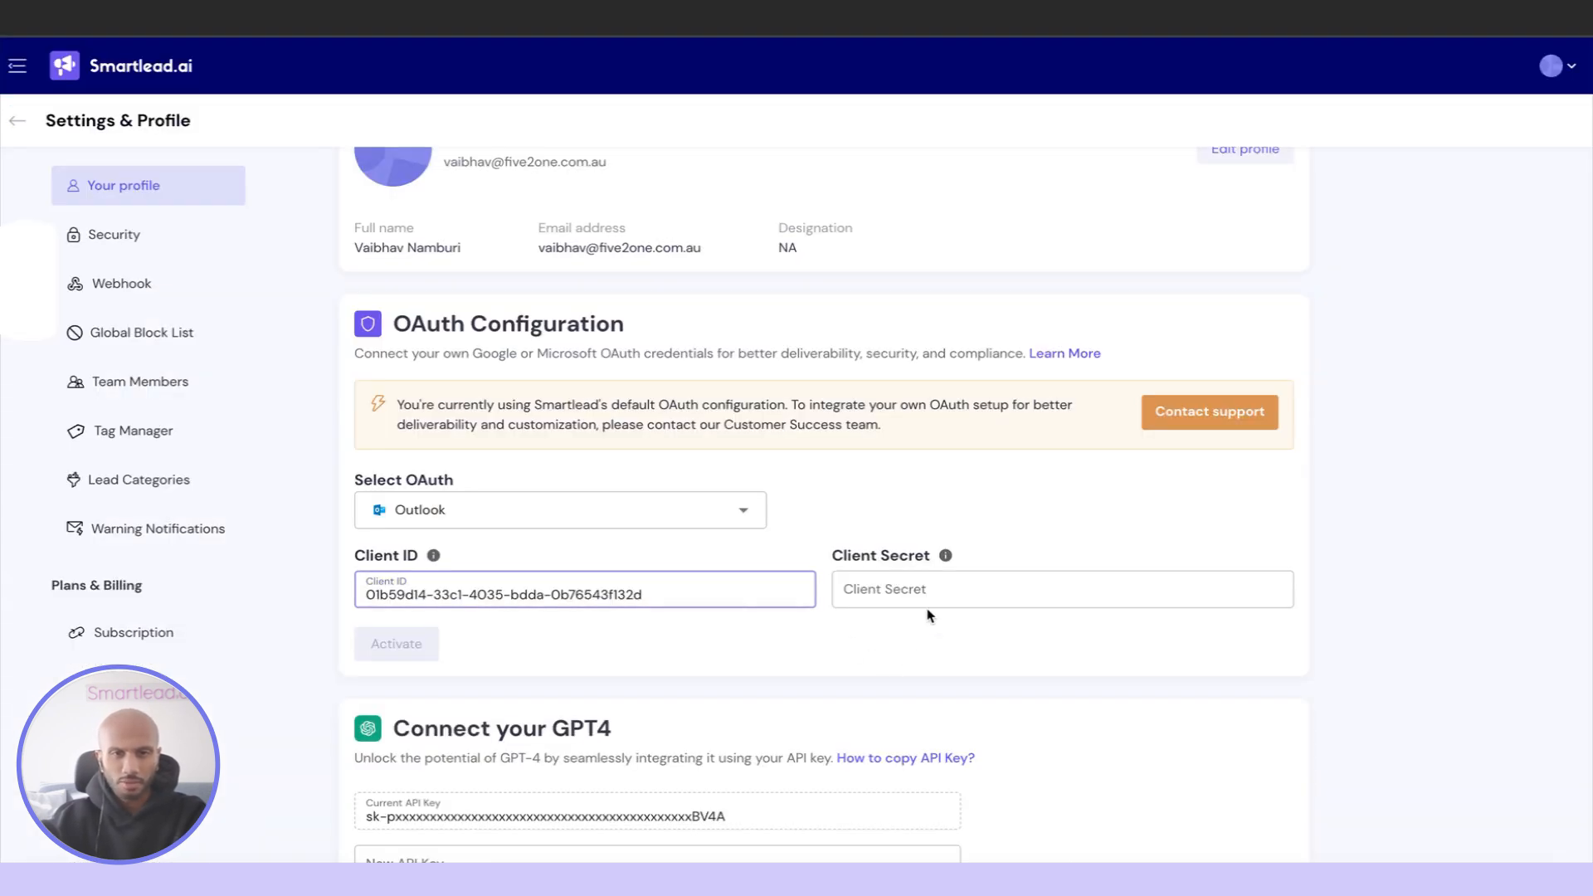
left_click(880, 594)
key("ctrl+v")
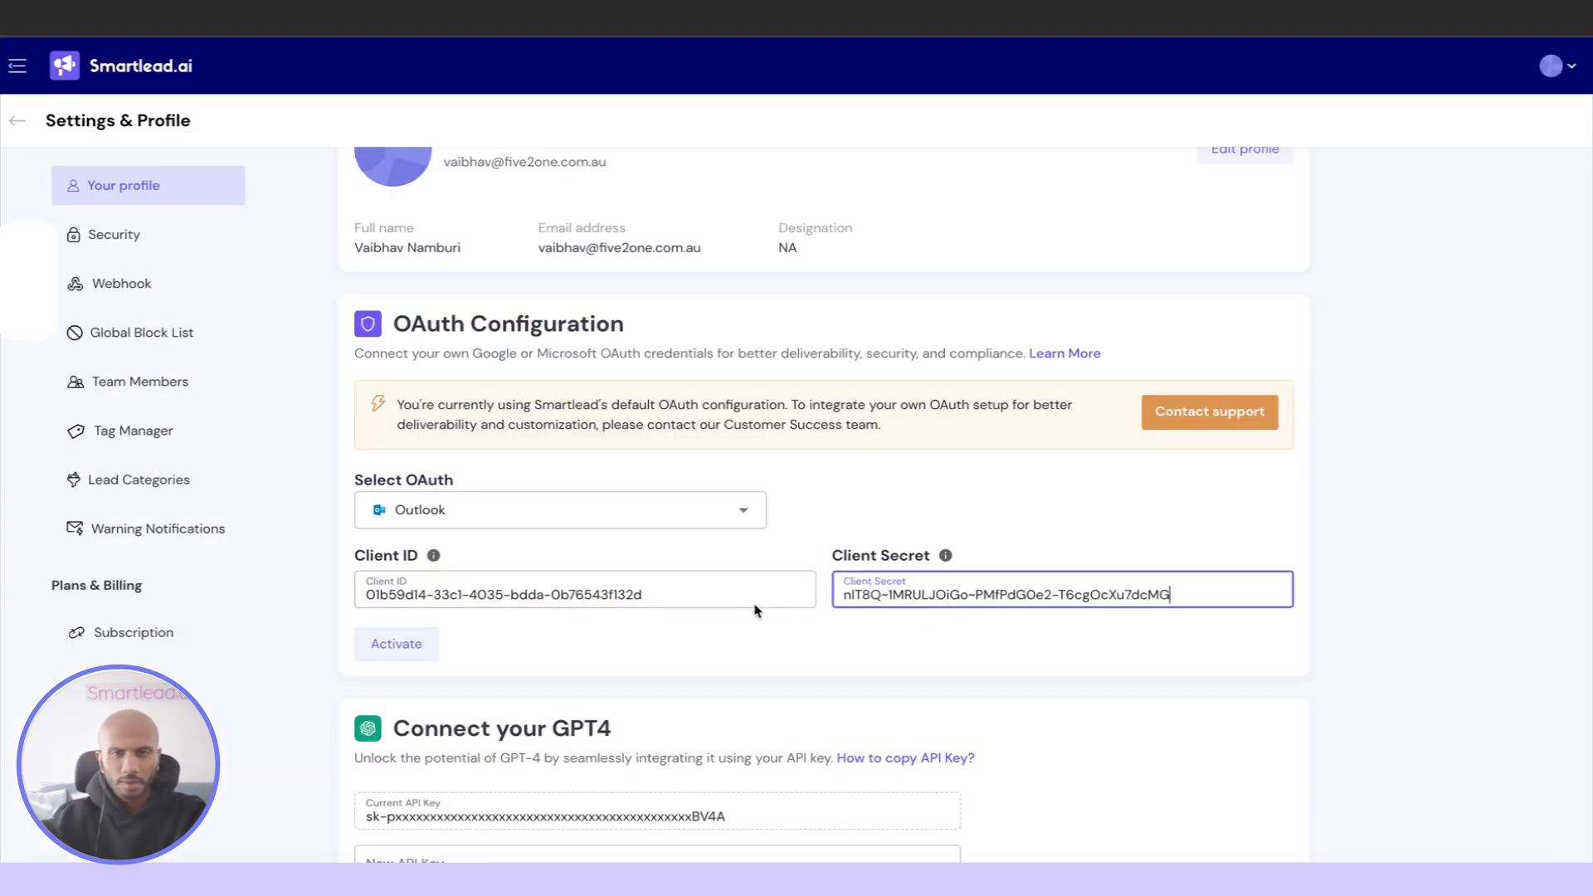
left_click(406, 647)
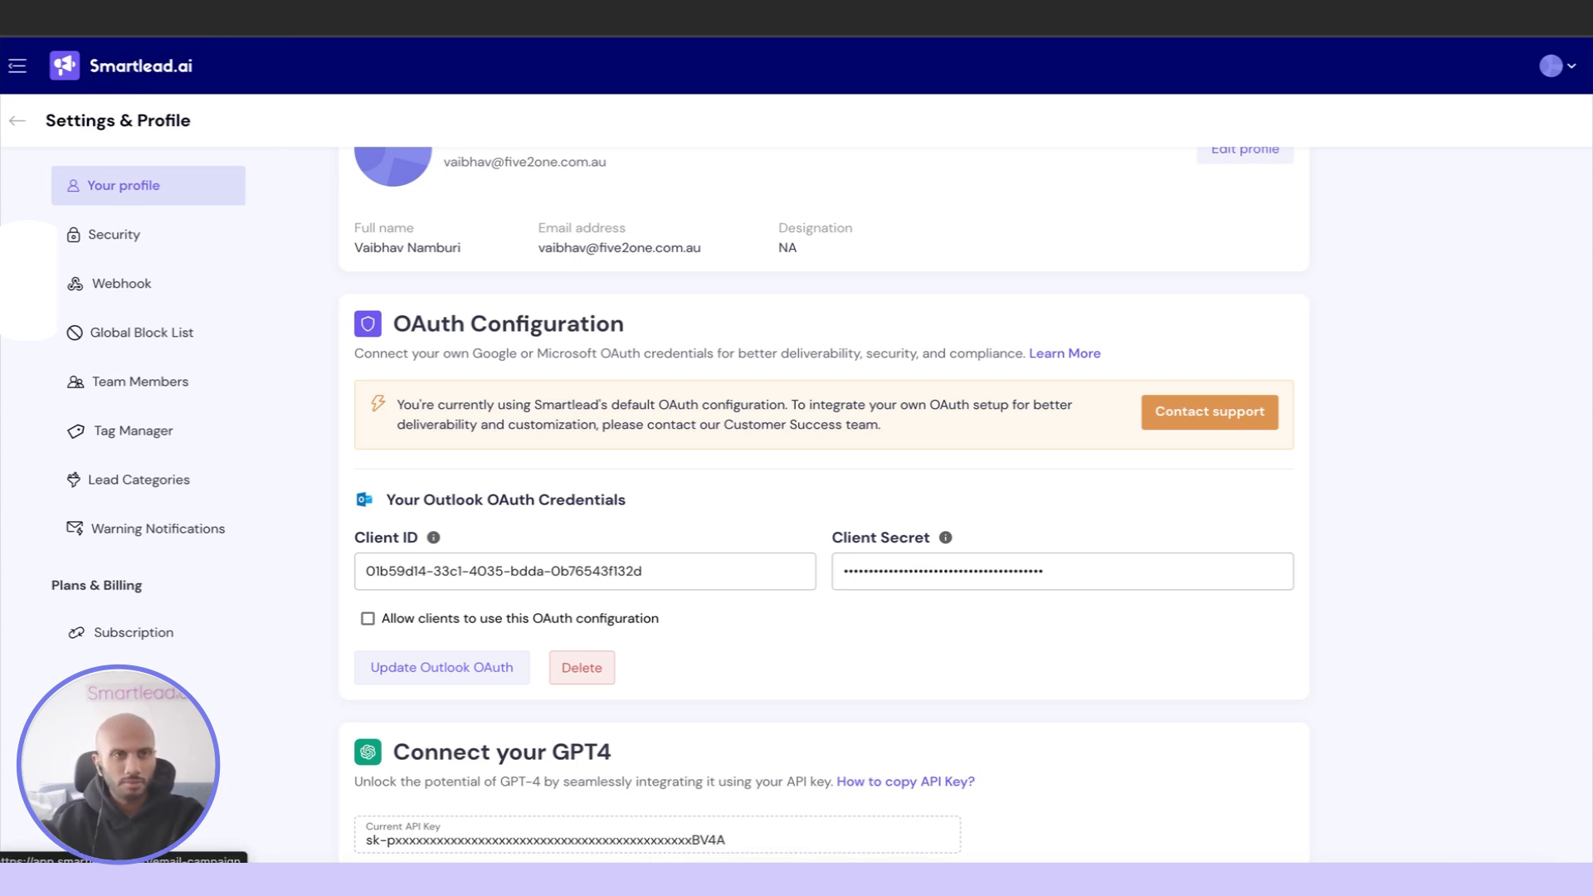
Open Smartlead's Email Accounts page at app.smartlead.ai/app/email-accounts/emails
key("ctrl+l")
type("app.smartlead.ai/")
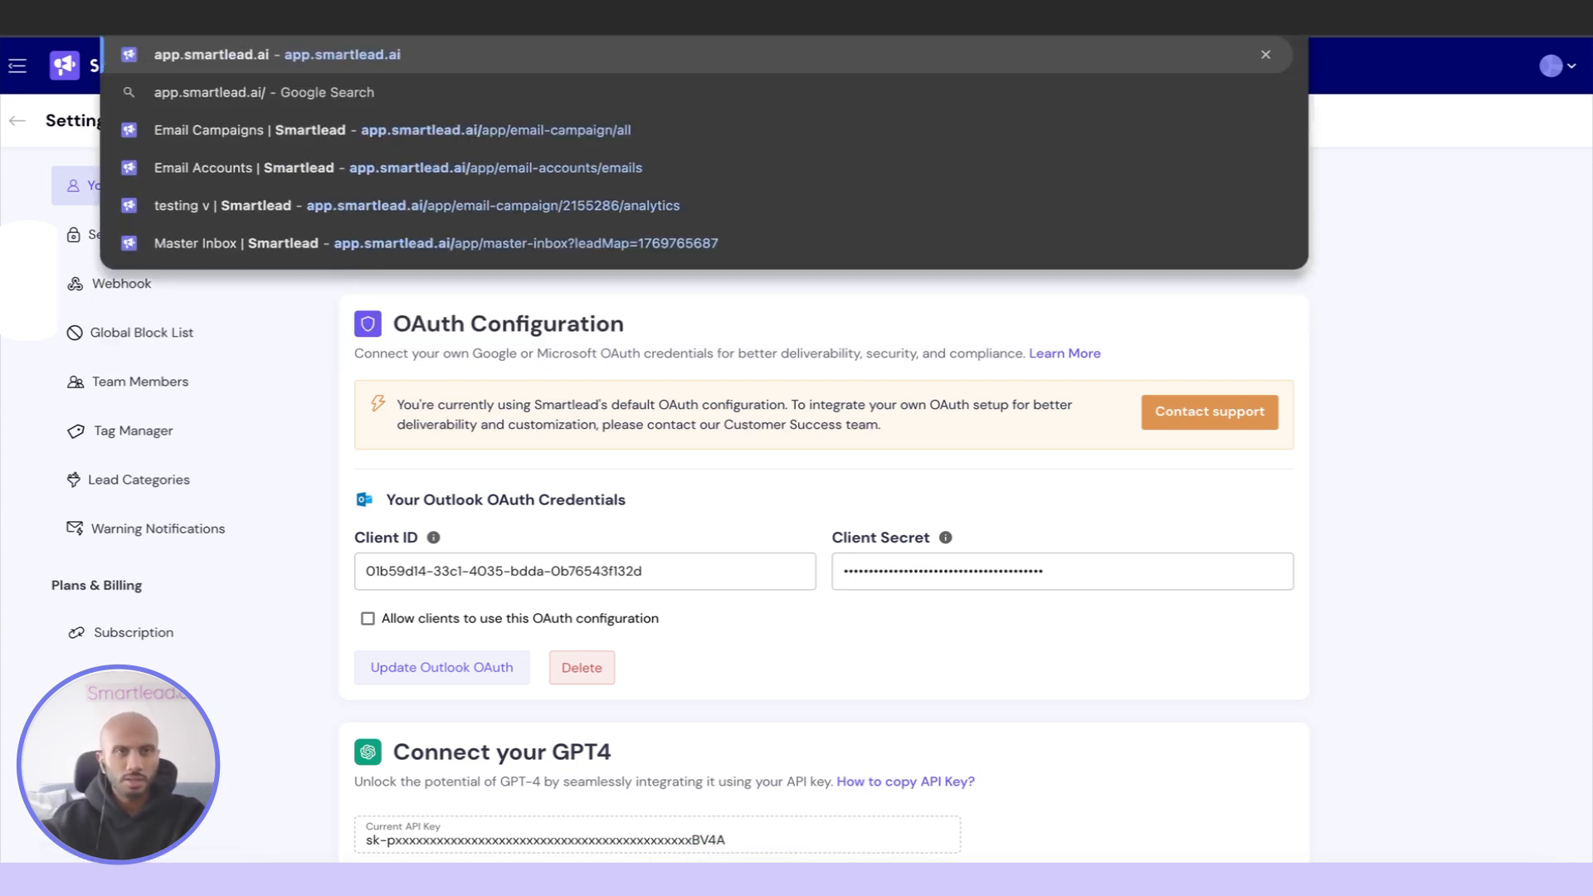
type("ap")
key("Right")
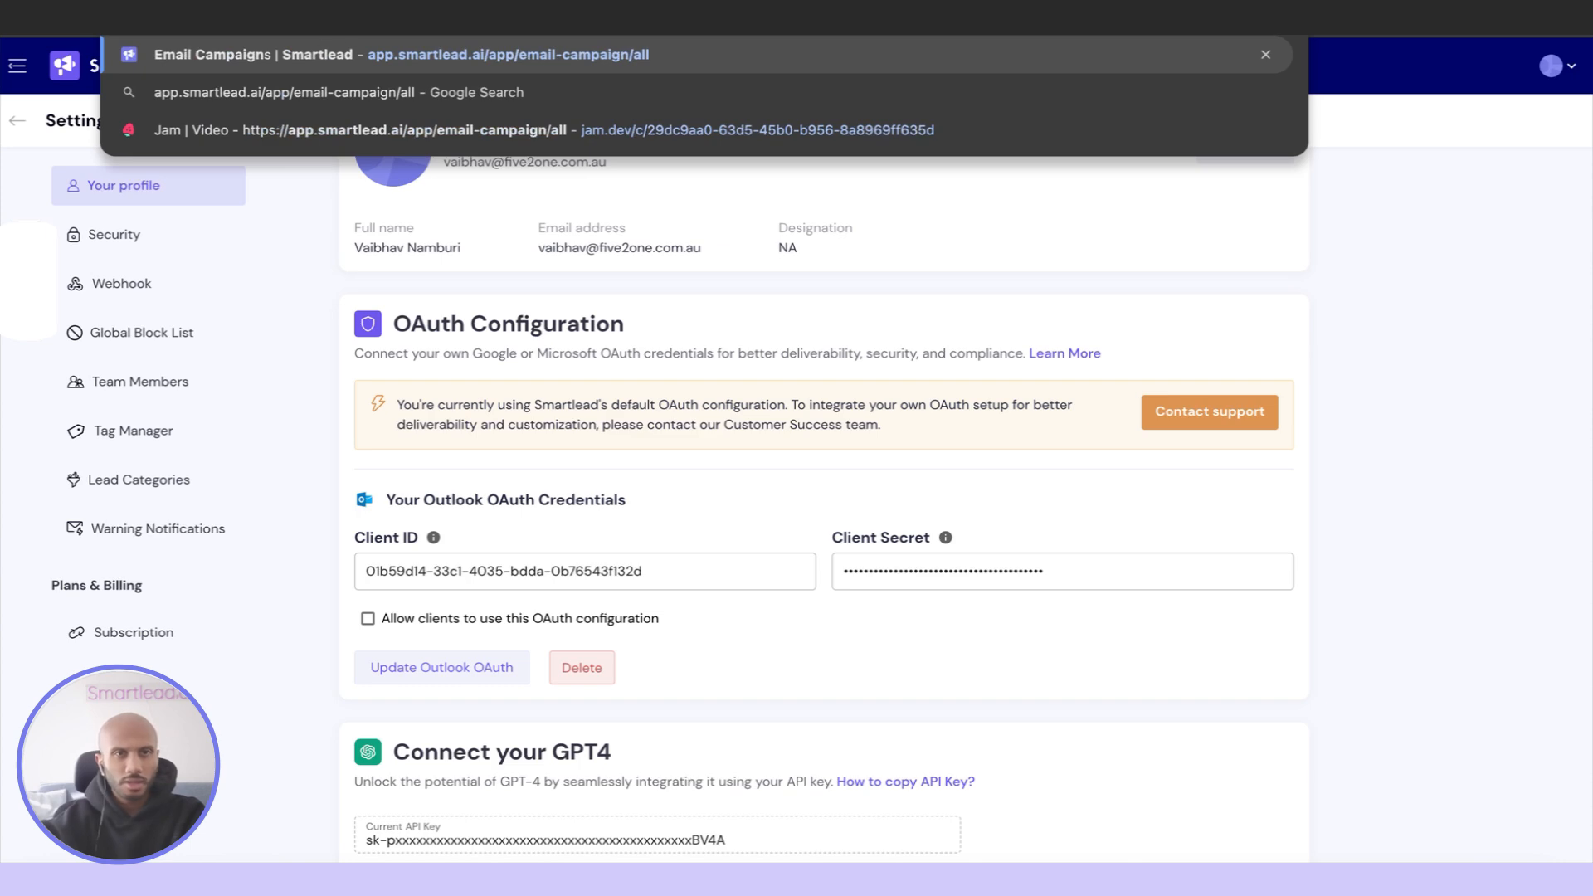
key("BackSpace")
key("BackSpace")
key("BackSpace")
key("BackSpace")
key("BackSpace")
key("BackSpace")
key("BackSpace")
key("BackSpace")
key("BackSpace")
key("BackSpace")
key("BackSpace")
key("BackSpace")
key("BackSpace")
key("BackSpace")
key("BackSpace")
key("BackSpace")
key("BackSpace")
key("BackSpace")
type("emai")
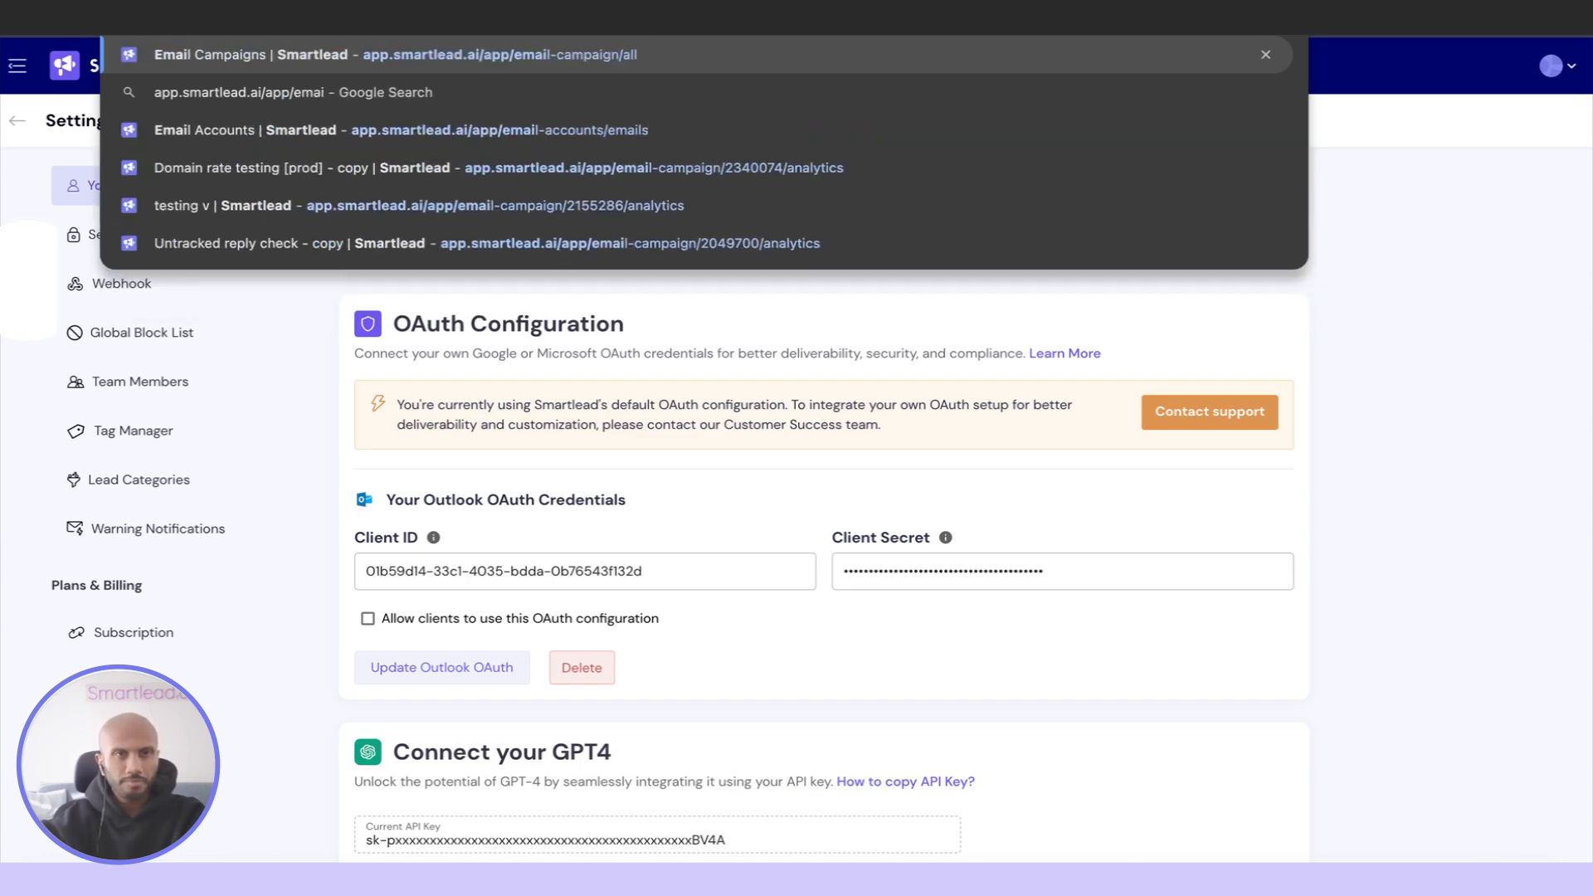
type("l-ac")
key("Return")
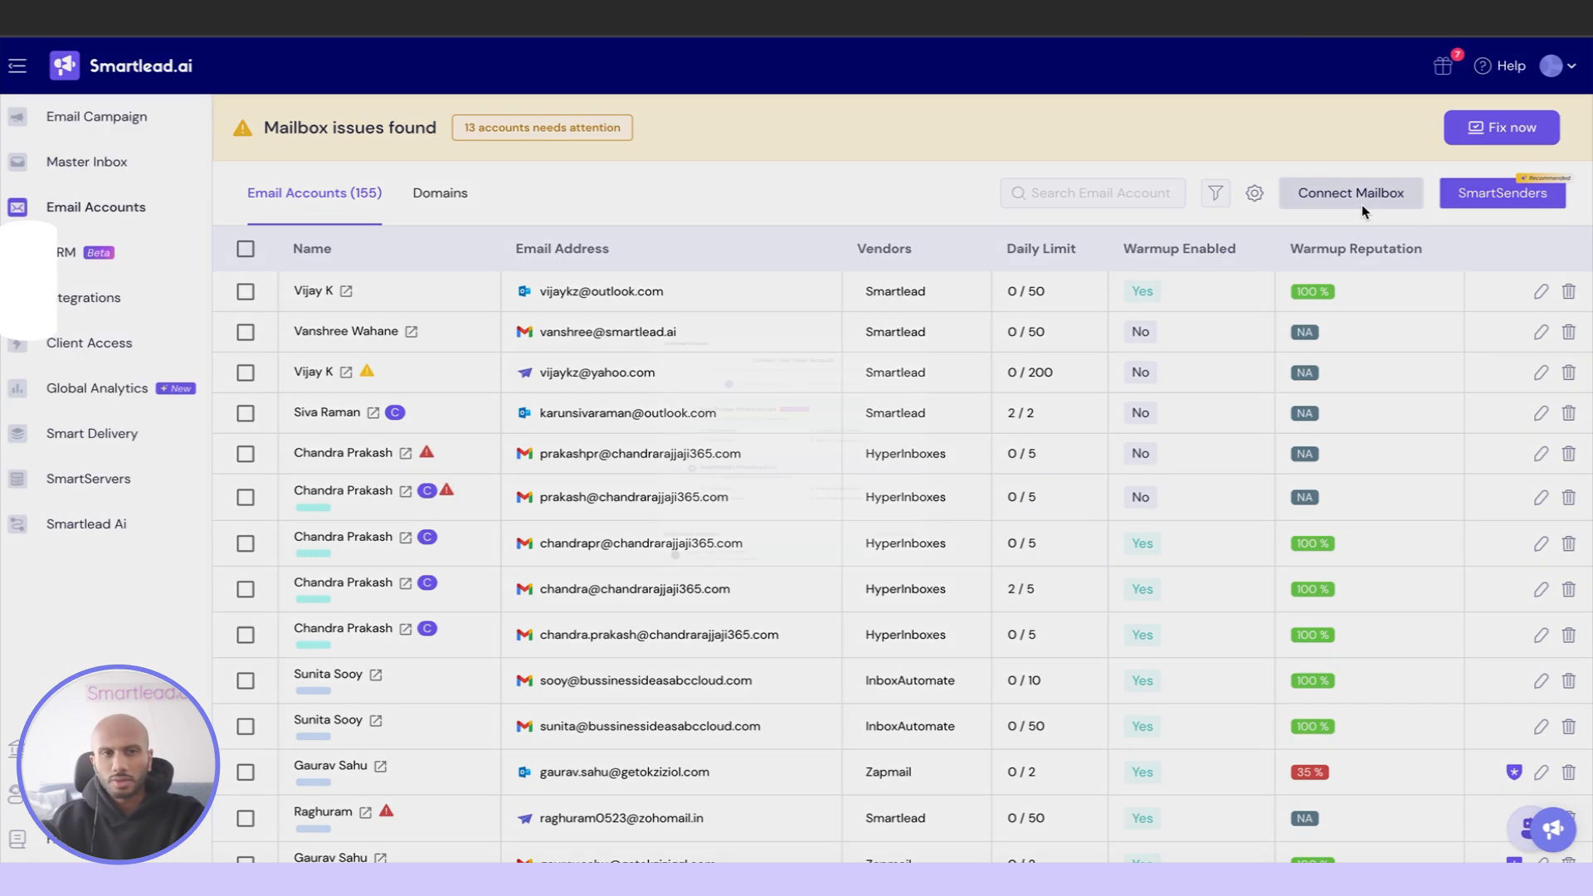
Start connecting a new mailbox with the Your Private Infrastructure configuration type
left_click(1362, 204)
left_click(722, 336)
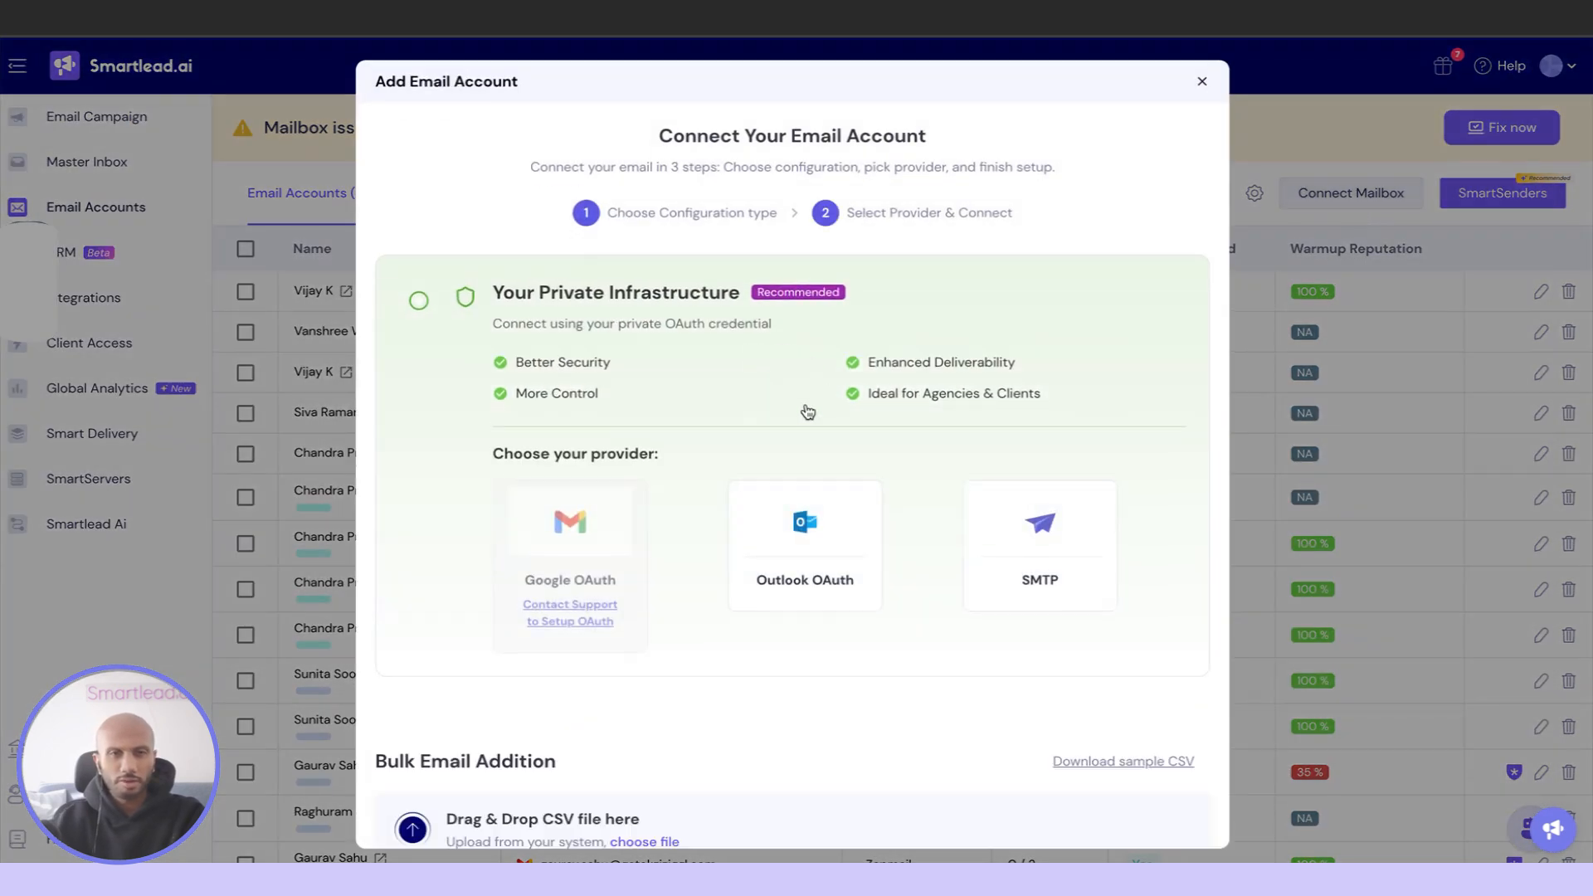